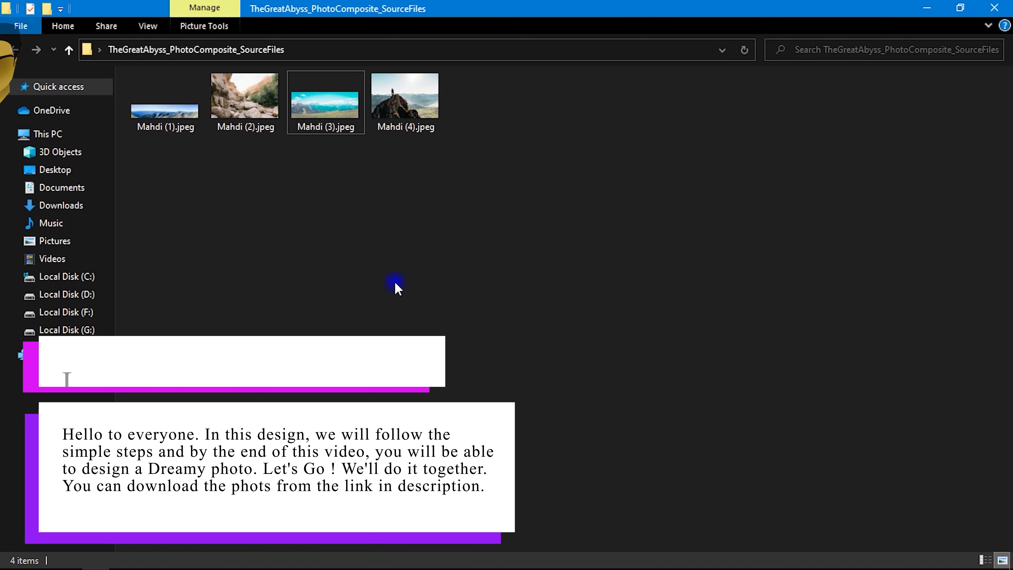
# Step: Select Mahdi (3).jpeg, the wide green-valley mountain panorama, in the source files folder
pyautogui.moveTo(514, 156)
pyautogui.mouseDown()
pyautogui.moveTo(307, 128)
pyautogui.moveTo(132, 85)
pyautogui.mouseUp()
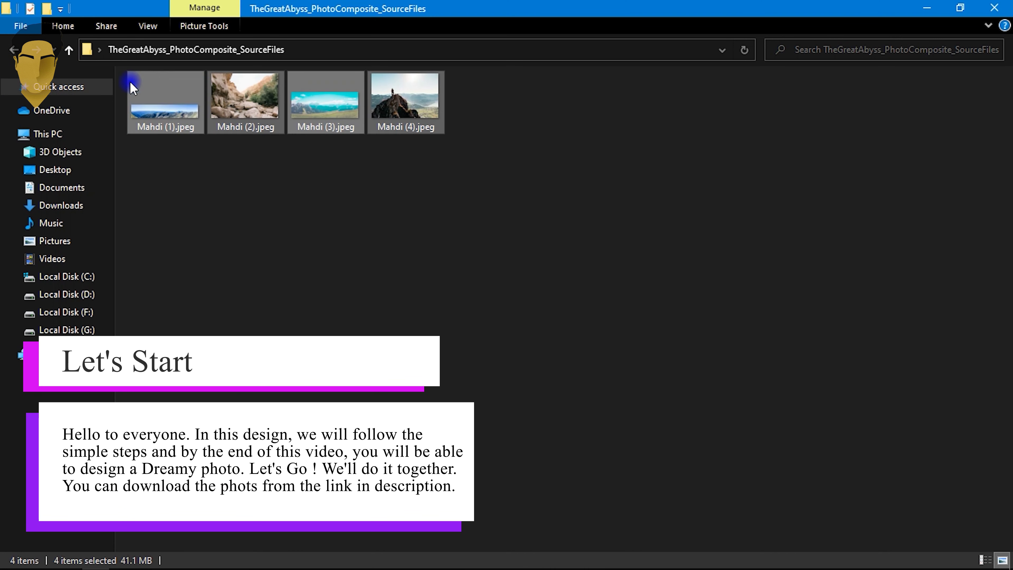
pyautogui.click(280, 267)
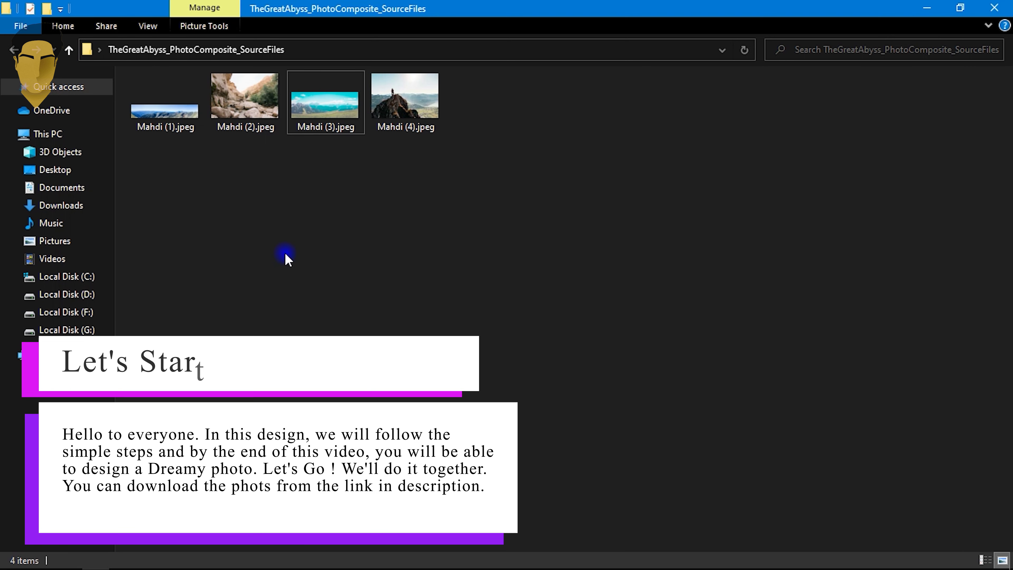
pyautogui.click(324, 115)
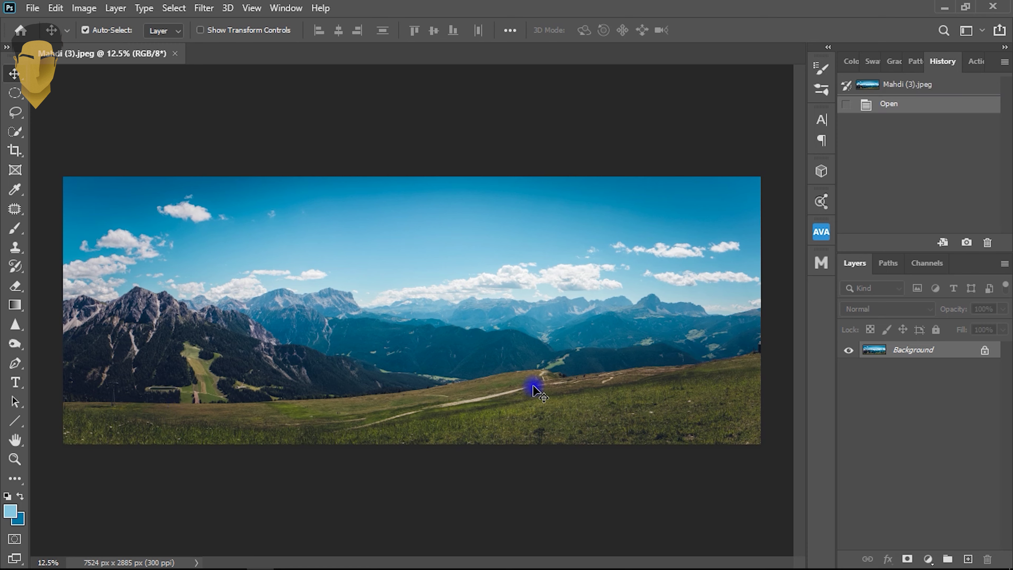
# Step: Confirm in Image Size that the panorama is 7524 × 2885 px, leaving it unchanged
pyautogui.click(83, 8)
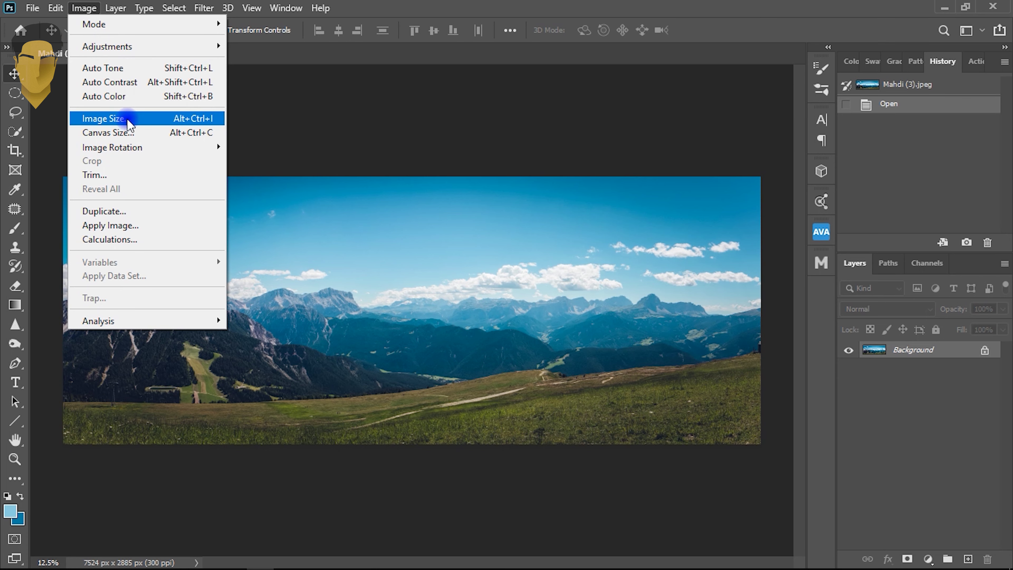
pyautogui.click(128, 120)
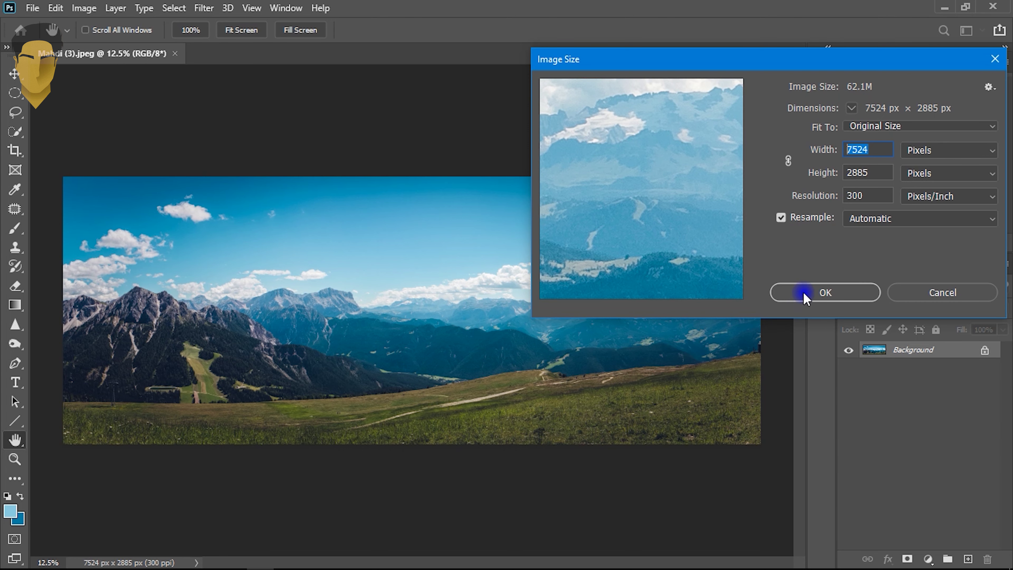
pyautogui.click(804, 295)
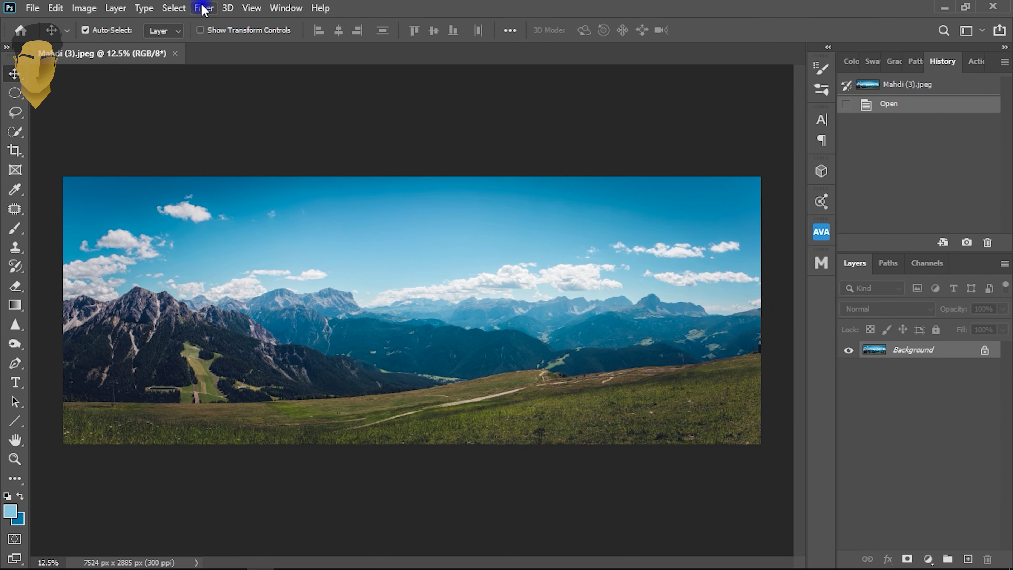
pyautogui.click(205, 9)
pyautogui.moveTo(287, 302)
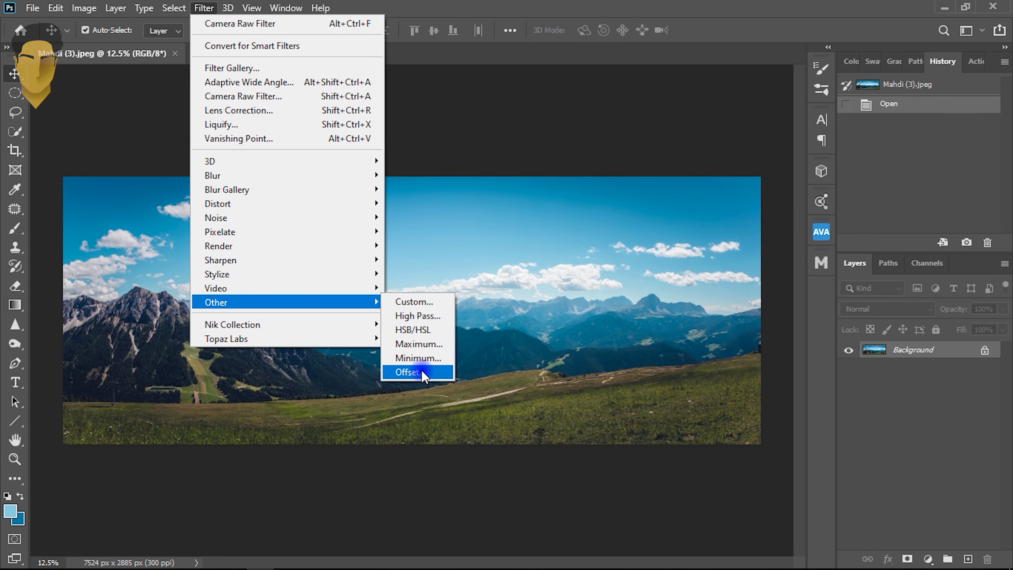
# Step: Apply an Offset of +3750 px horizontal, 0 vertical, with Wrap Around, then inspect the seam
pyautogui.click(422, 373)
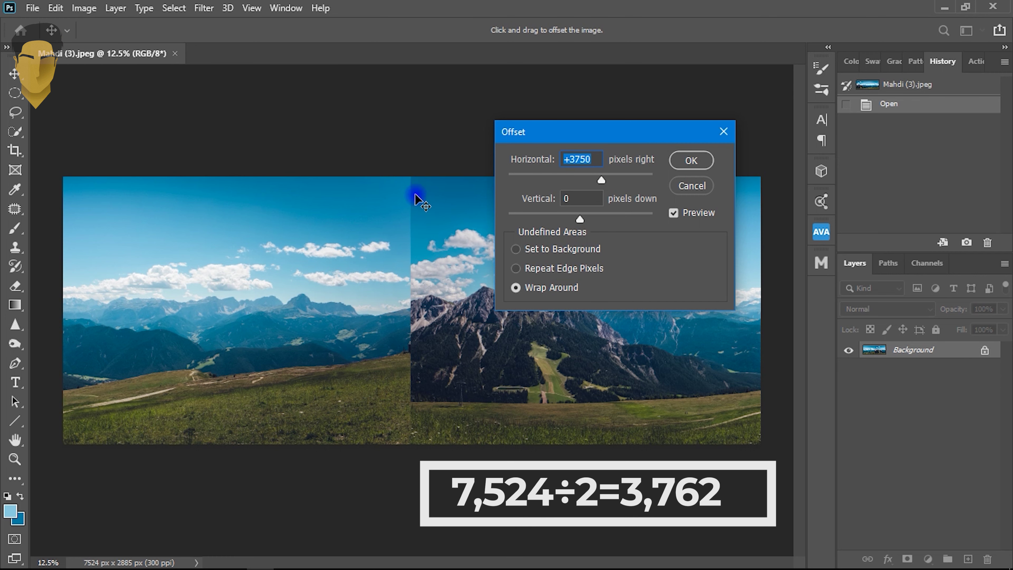
pyautogui.click(691, 161)
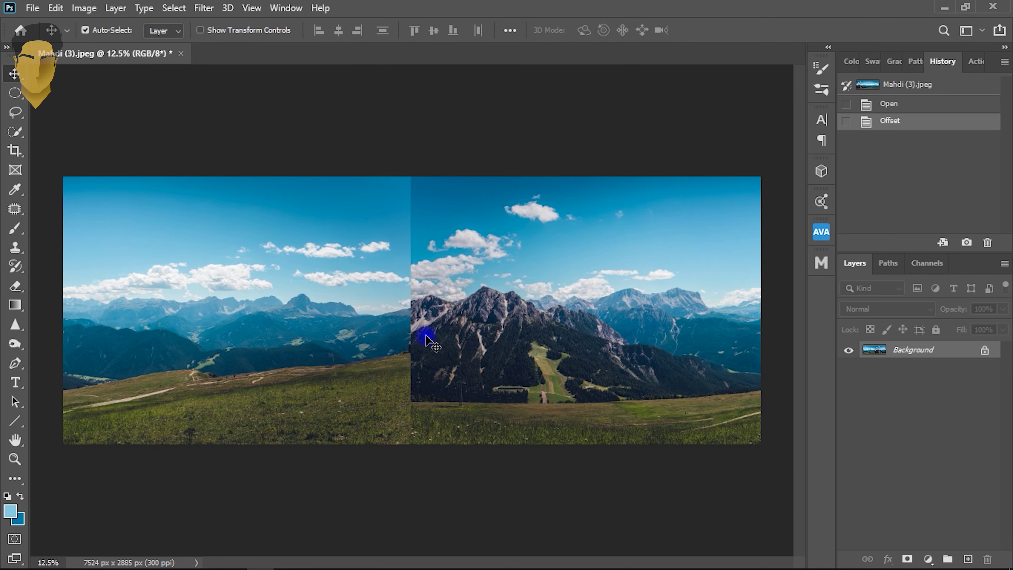
pyautogui.scroll(2, 423, 344)
pyautogui.scroll(1, 424, 345)
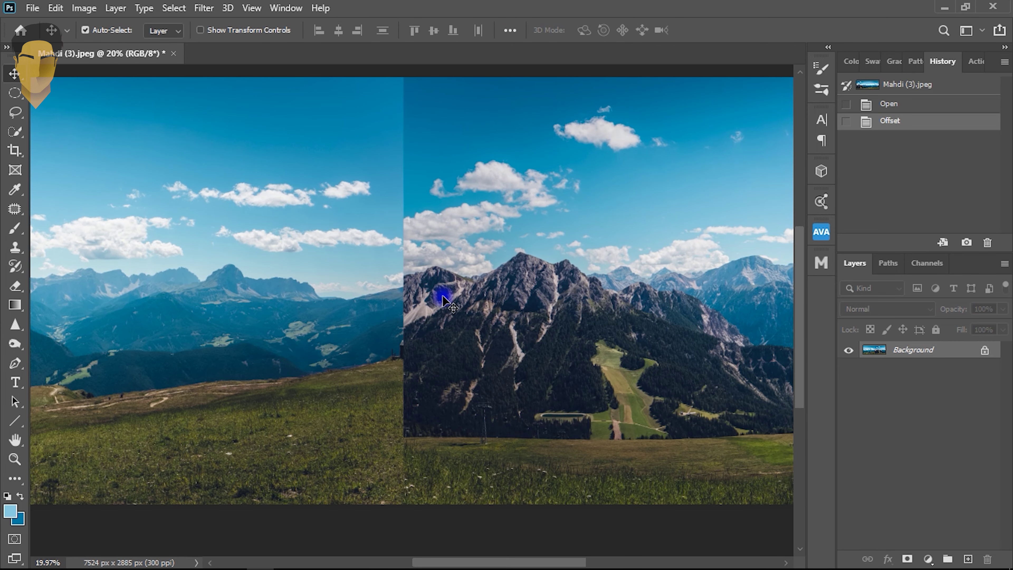
pyautogui.scroll(-1, 443, 327)
pyautogui.scroll(-1, 442, 327)
pyautogui.scroll(-1, 443, 327)
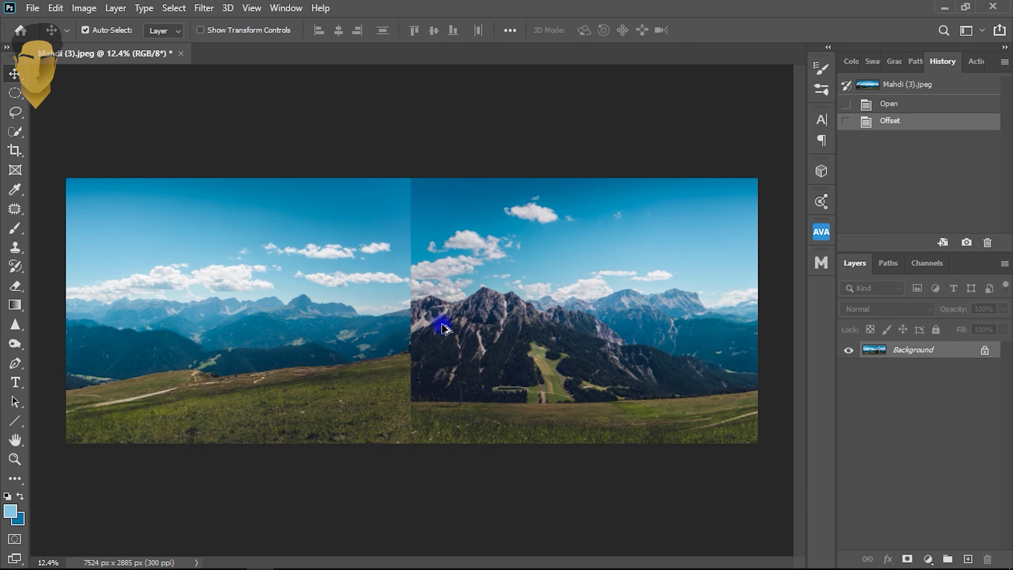
pyautogui.scroll(1, 433, 331)
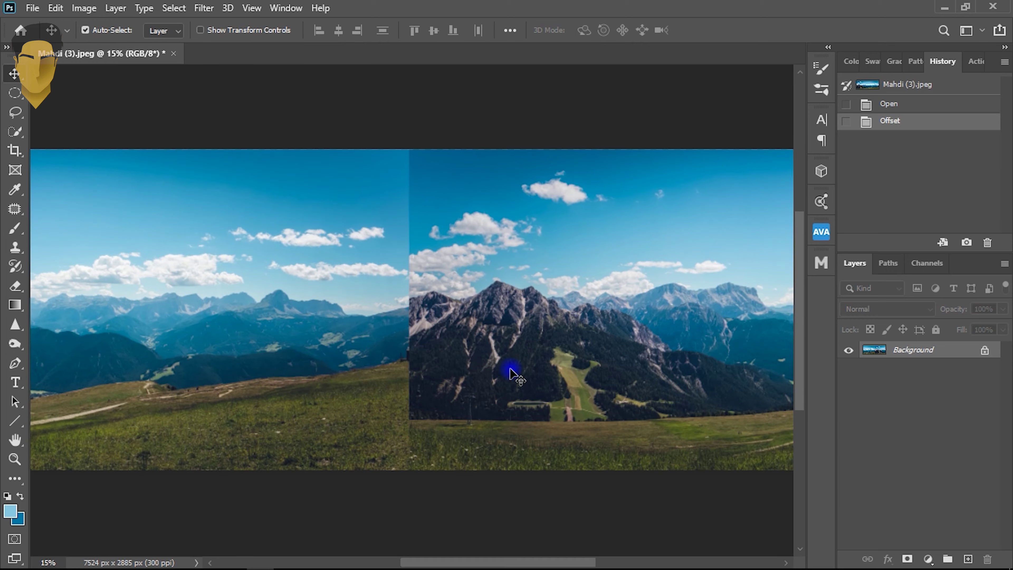
pyautogui.moveTo(507, 362); pyautogui.dragTo(453, 361)
pyautogui.scroll(1, 452, 363)
pyautogui.scroll(1, 438, 366)
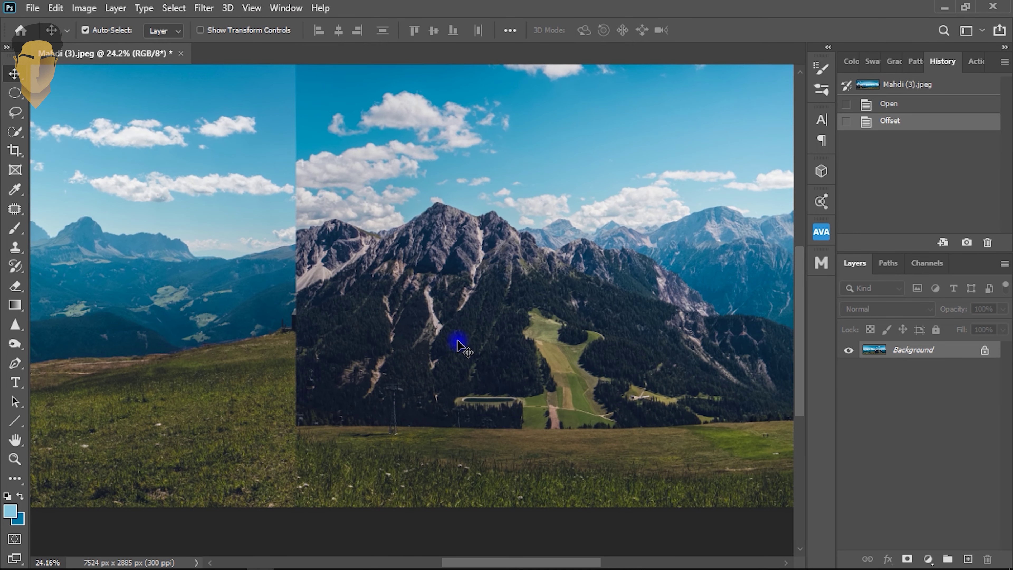
pyautogui.scroll(-1, 678, 371)
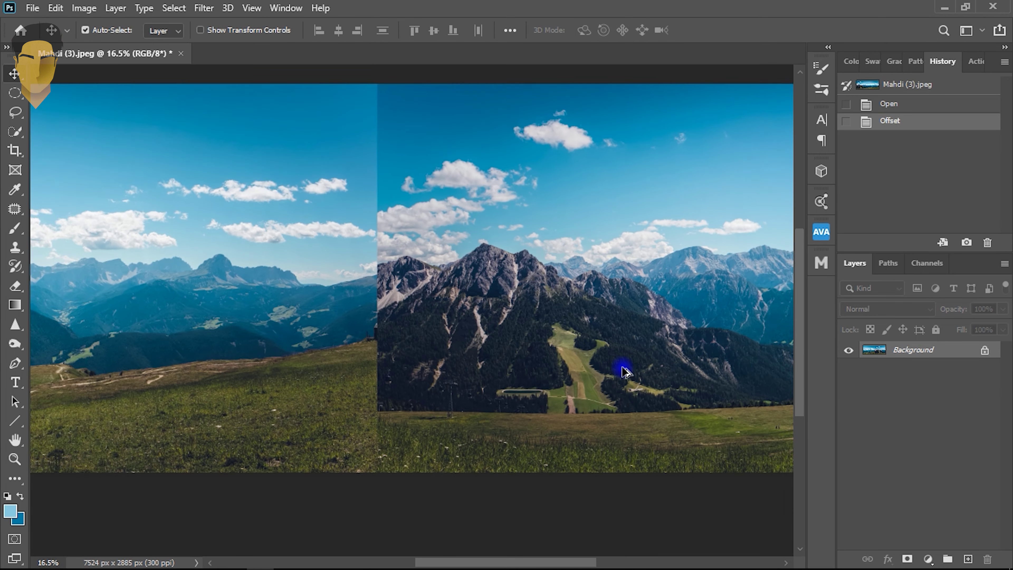
pyautogui.scroll(-1, 639, 363)
pyautogui.scroll(-1, 678, 377)
pyautogui.scroll(1, 444, 339)
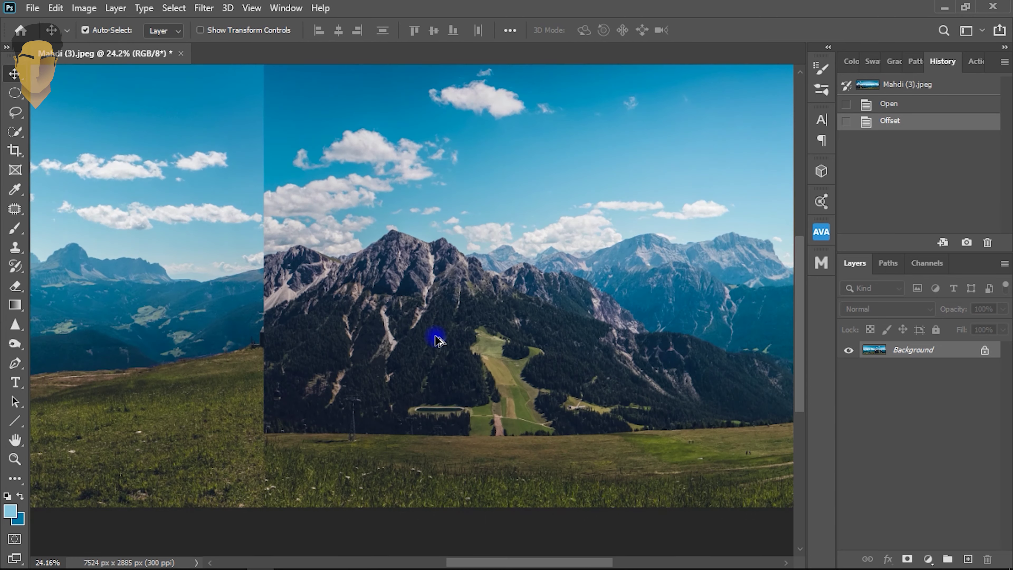
pyautogui.scroll(1, 437, 340)
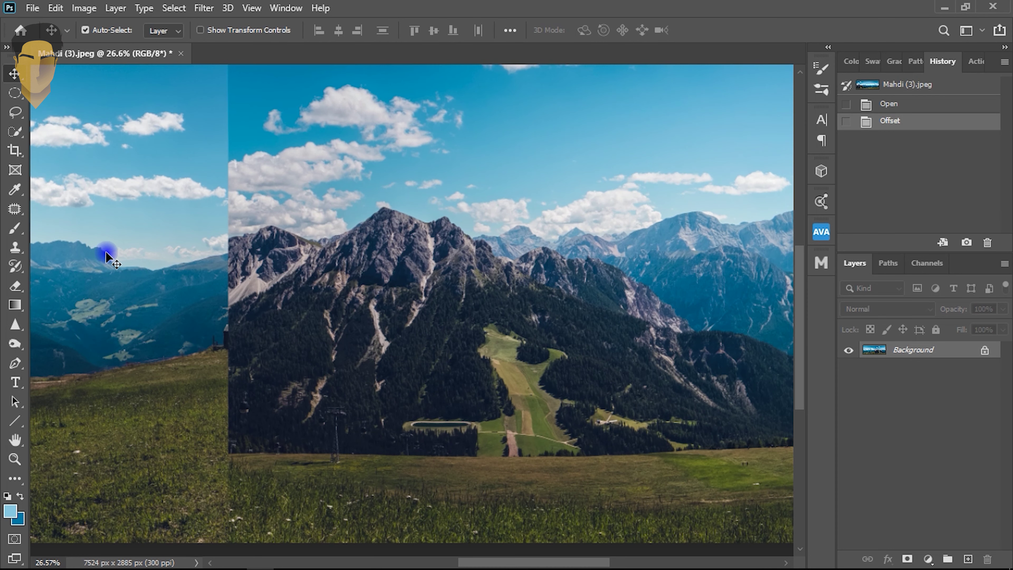
# Step: Quick-select the dark front mountain by brushing over its slopes, peak and middle area
pyautogui.click(12, 137)
pyautogui.click(56, 152)
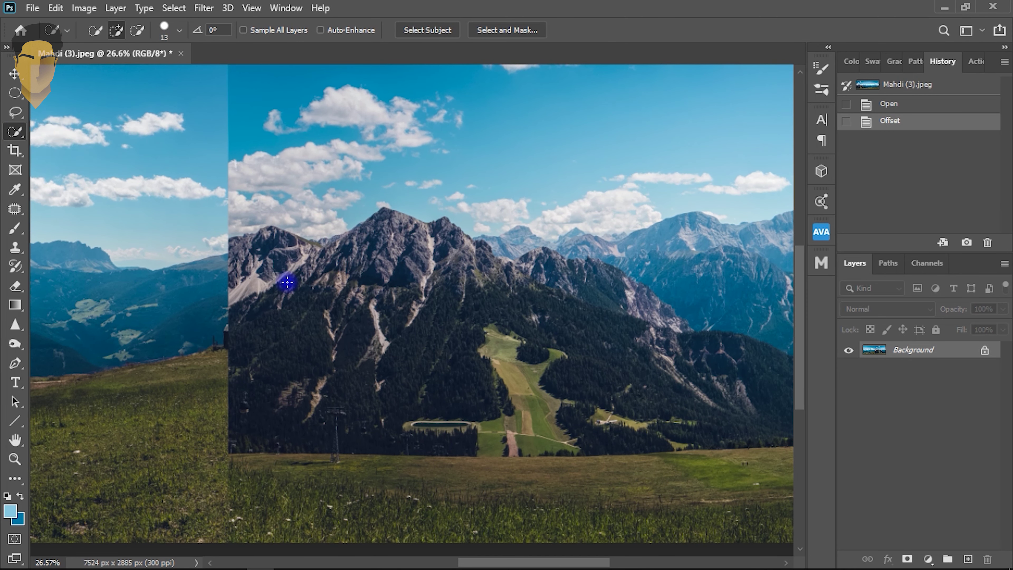
pyautogui.scroll(1, 288, 280)
pyautogui.scroll(1, 297, 281)
pyautogui.moveTo(211, 229); pyautogui.dragTo(343, 509)
pyautogui.moveTo(199, 224); pyautogui.dragTo(186, 283)
pyautogui.moveTo(335, 233)
pyautogui.mouseDown()
pyautogui.moveTo(558, 241)
pyautogui.moveTo(610, 349)
pyautogui.mouseUp()
pyautogui.scroll(-2, 611, 349)
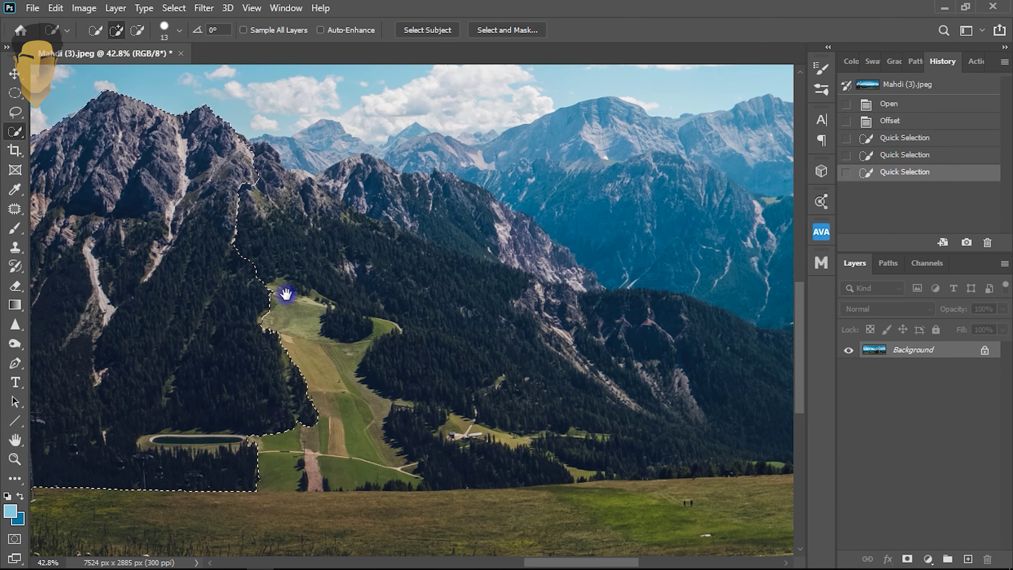
pyautogui.hscroll(3, 751, 417)
pyautogui.click(410, 367)
# Step: Subtract the distant peaks and back mountains, tidying the selection edge along the ridge
pyautogui.click(137, 30)
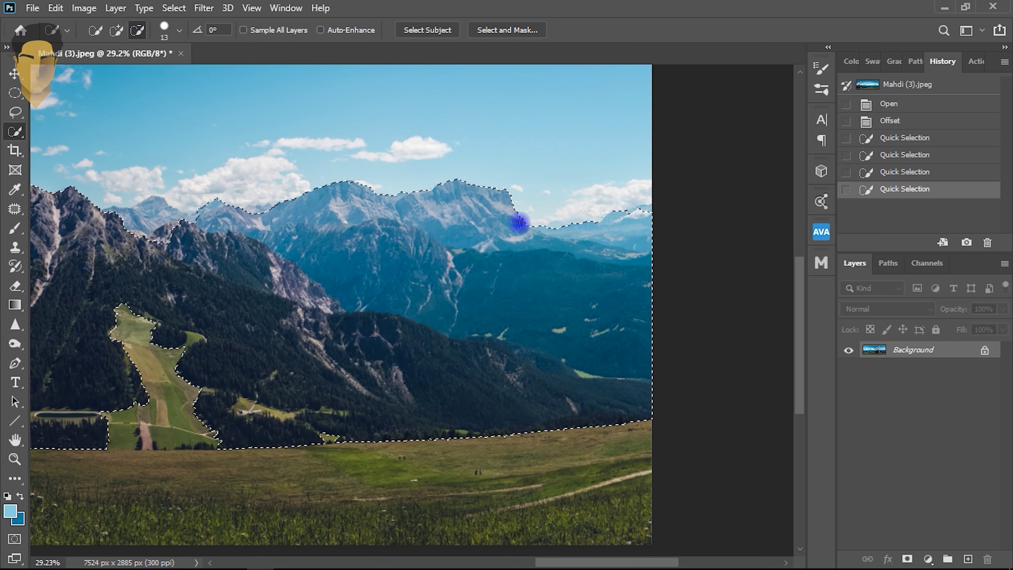
pyautogui.moveTo(517, 219); pyautogui.dragTo(640, 208)
pyautogui.scroll(2, 259, 303)
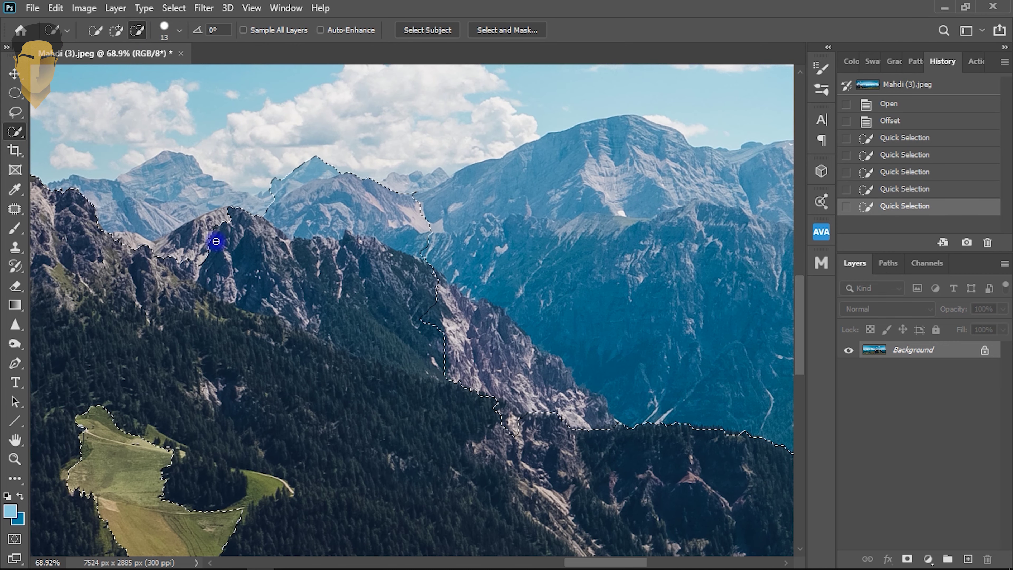
pyautogui.moveTo(259, 303); pyautogui.dragTo(409, 206)
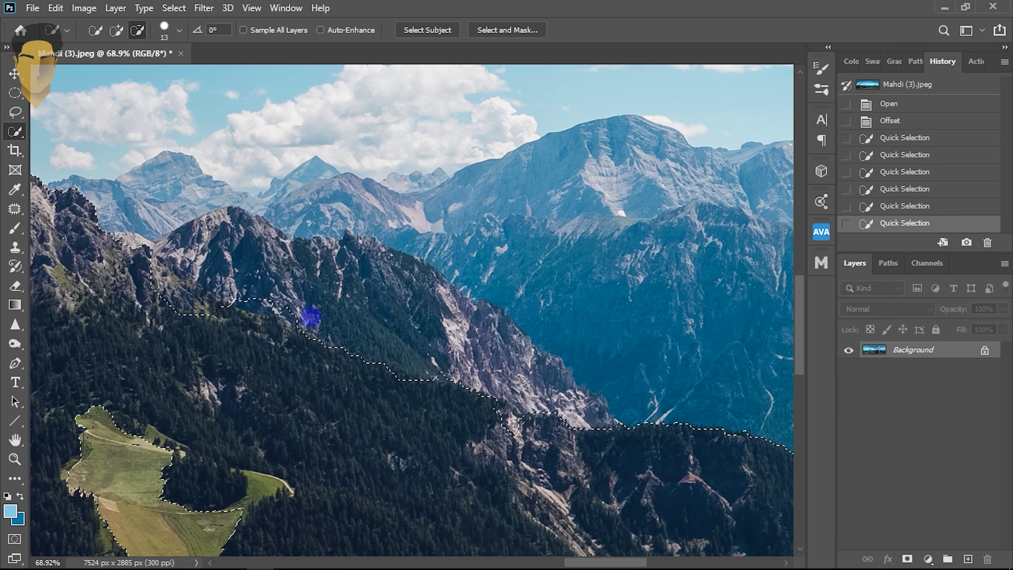
pyautogui.moveTo(310, 317); pyautogui.dragTo(145, 199)
pyautogui.moveTo(165, 271); pyautogui.dragTo(479, 441)
pyautogui.scroll(-5, 226, 390)
pyautogui.moveTo(226, 390); pyautogui.dragTo(554, 356)
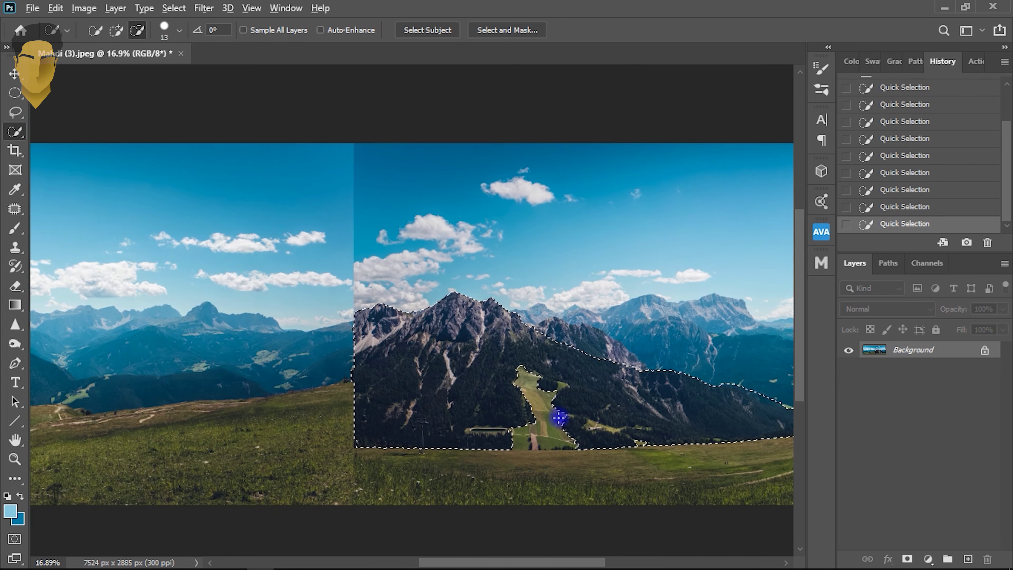
pyautogui.scroll(2, 555, 355)
pyautogui.scroll(-2, 532, 430)
pyautogui.scroll(5, 638, 420)
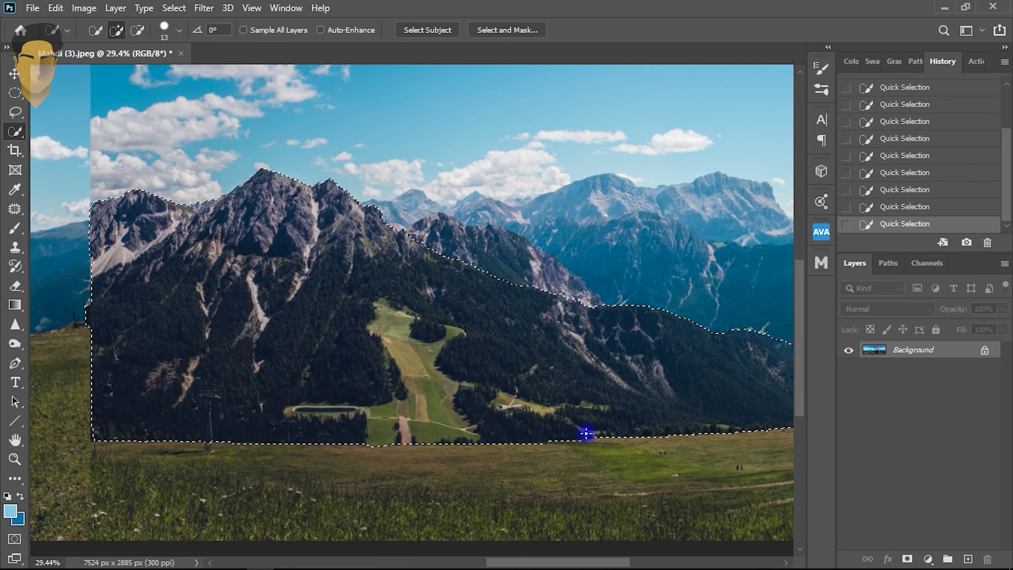
pyautogui.scroll(-5, 373, 351)
# Step: Copy the selected dark mountain onto a new Layer 1 with Layer Via Copy
pyautogui.rightClick(475, 355)
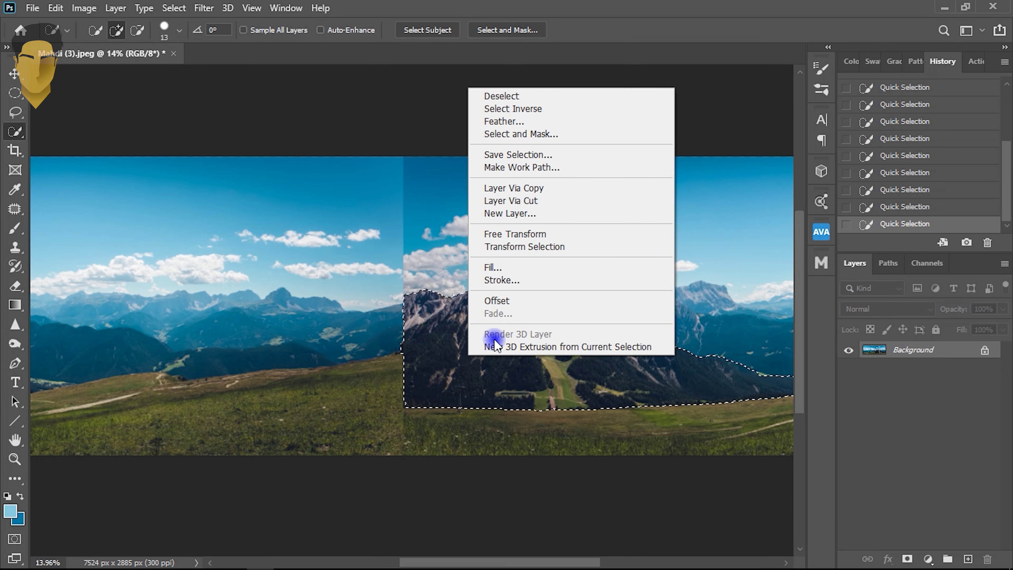
pyautogui.click(515, 189)
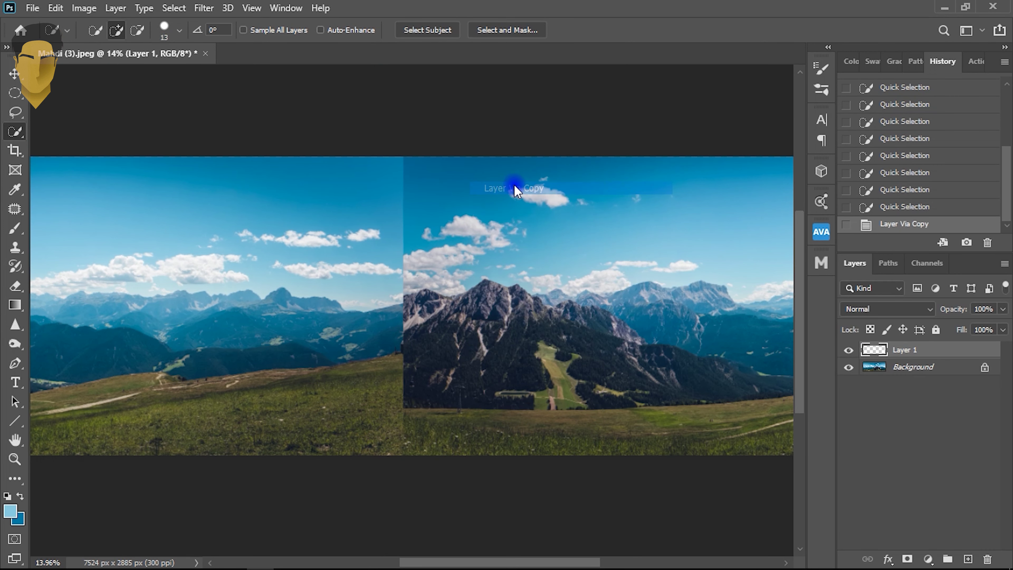
pyautogui.click(862, 352)
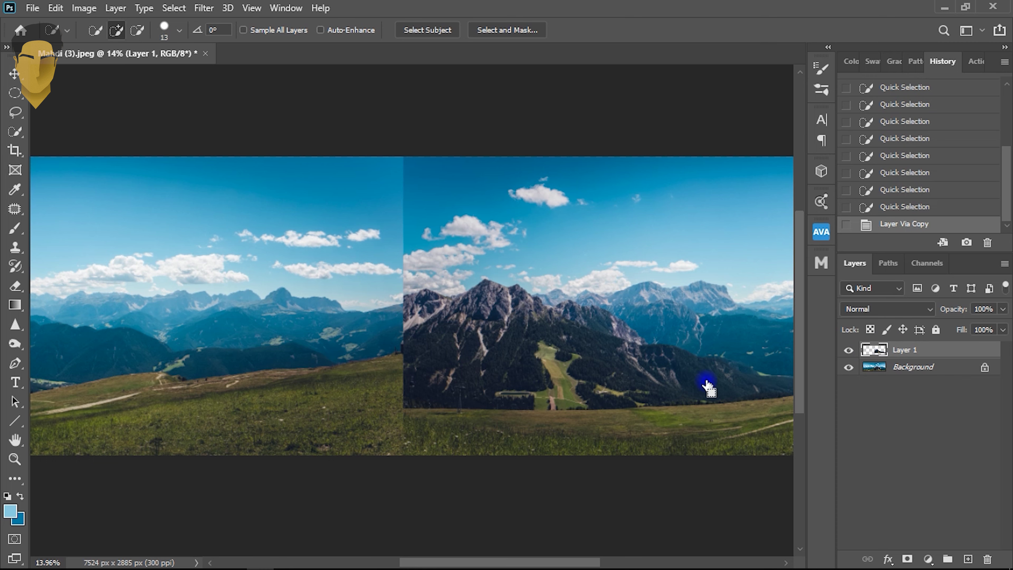
pyautogui.hotkey('ctrl', 't')
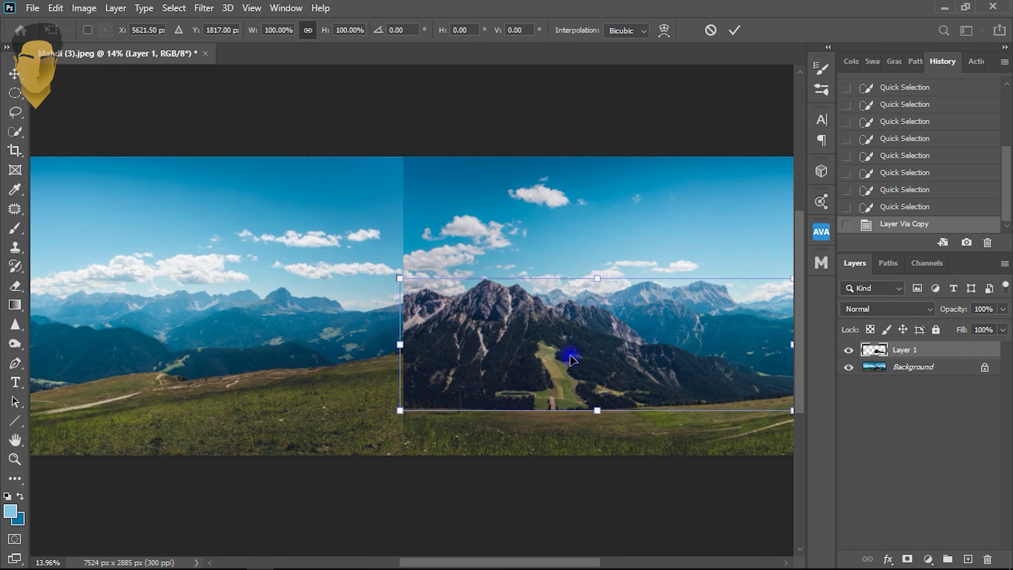
pyautogui.rightClick(571, 359)
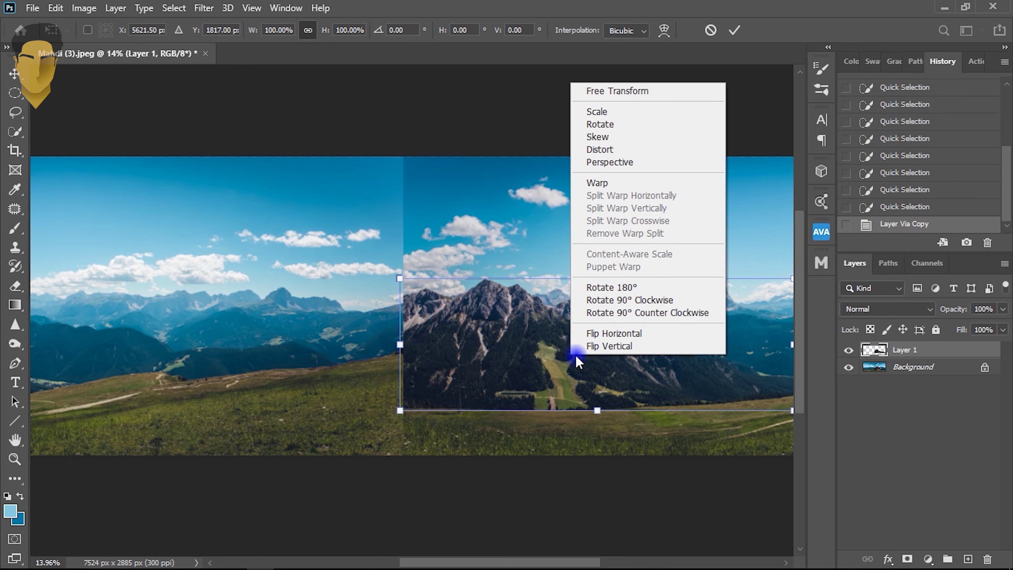
pyautogui.click(594, 334)
pyautogui.moveTo(630, 366)
pyautogui.mouseDown()
pyautogui.moveTo(321, 361)
pyautogui.moveTo(363, 353)
pyautogui.mouseUp()
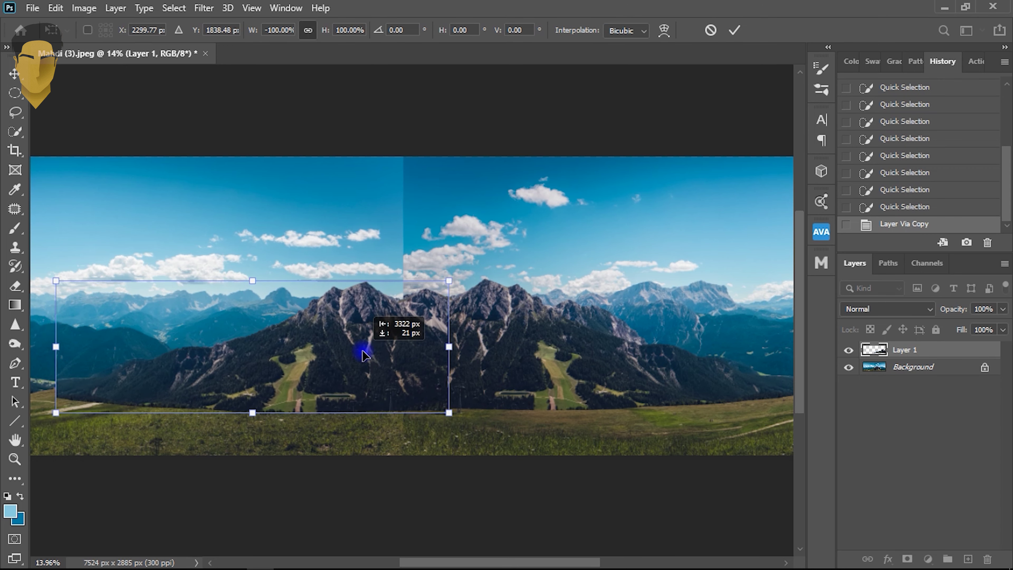
pyautogui.scroll(3, 402, 437)
pyautogui.scroll(3, 407, 434)
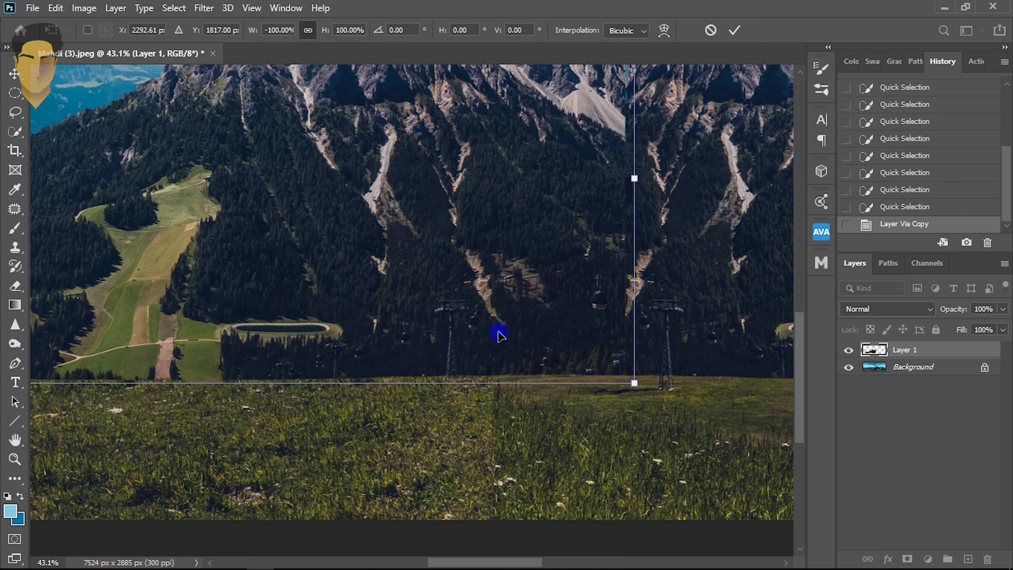
pyautogui.press('Return')
pyautogui.scroll(-3, 493, 331)
pyautogui.scroll(-2, 453, 340)
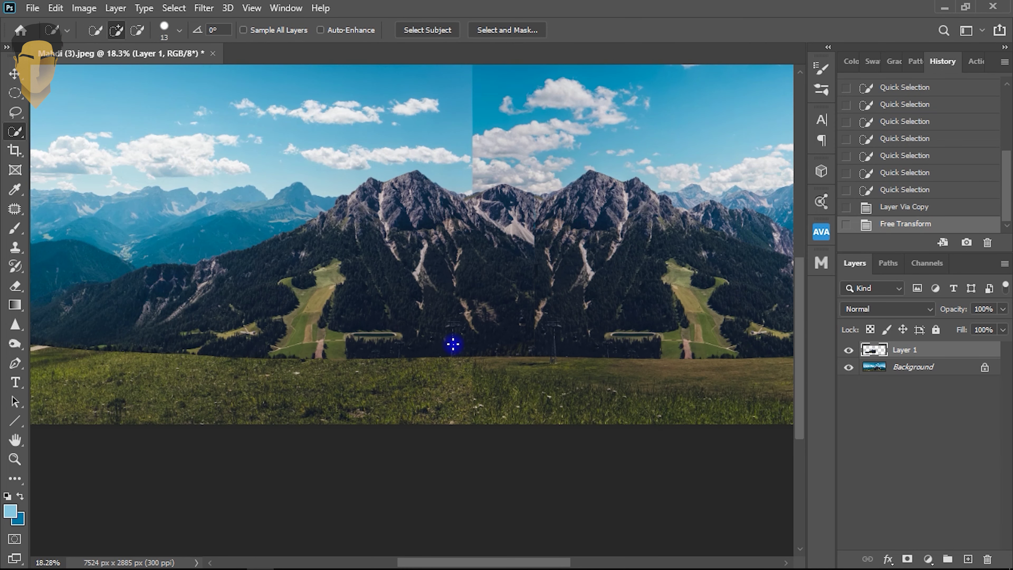
pyautogui.scroll(-2, 452, 339)
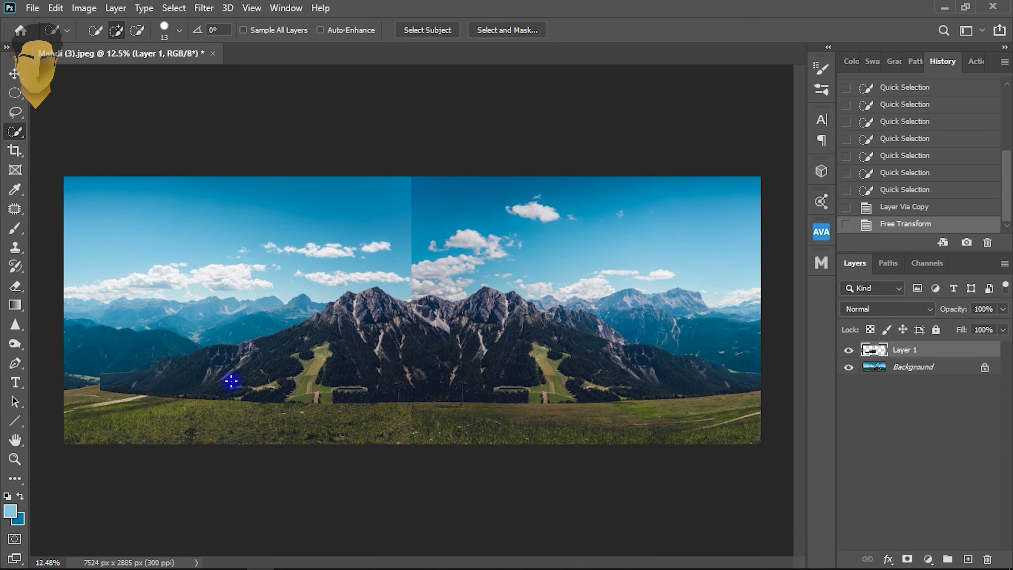
pyautogui.scroll(2, 168, 401)
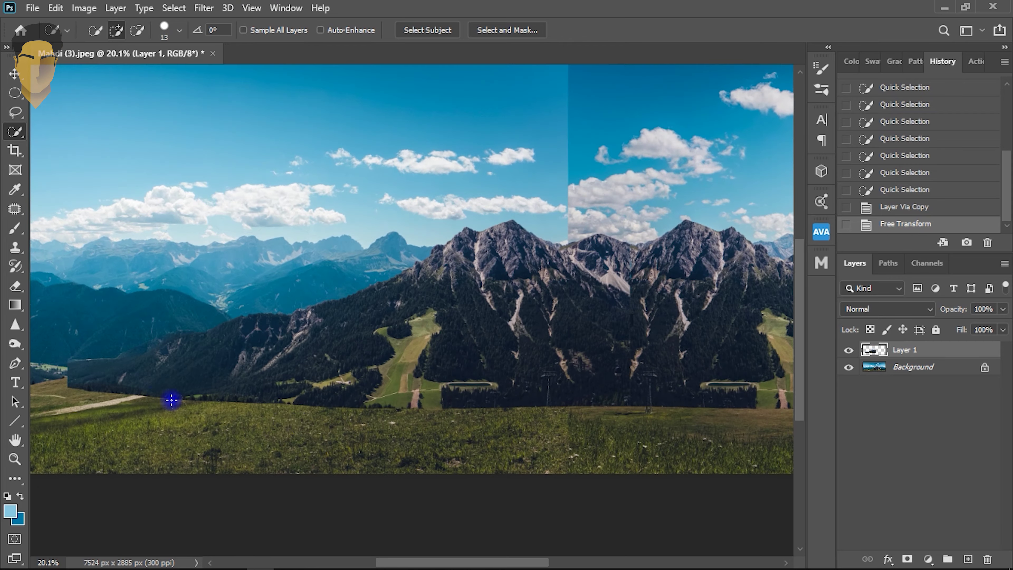
pyautogui.scroll(2, 679, 351)
pyautogui.scroll(2, 470, 335)
pyautogui.scroll(-2, 468, 337)
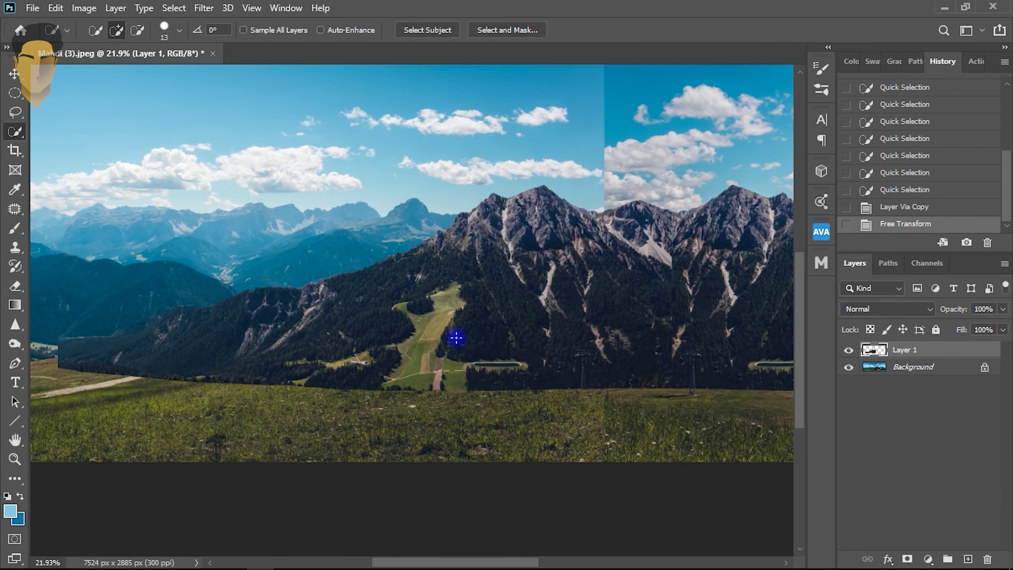
pyautogui.scroll(-2, 426, 342)
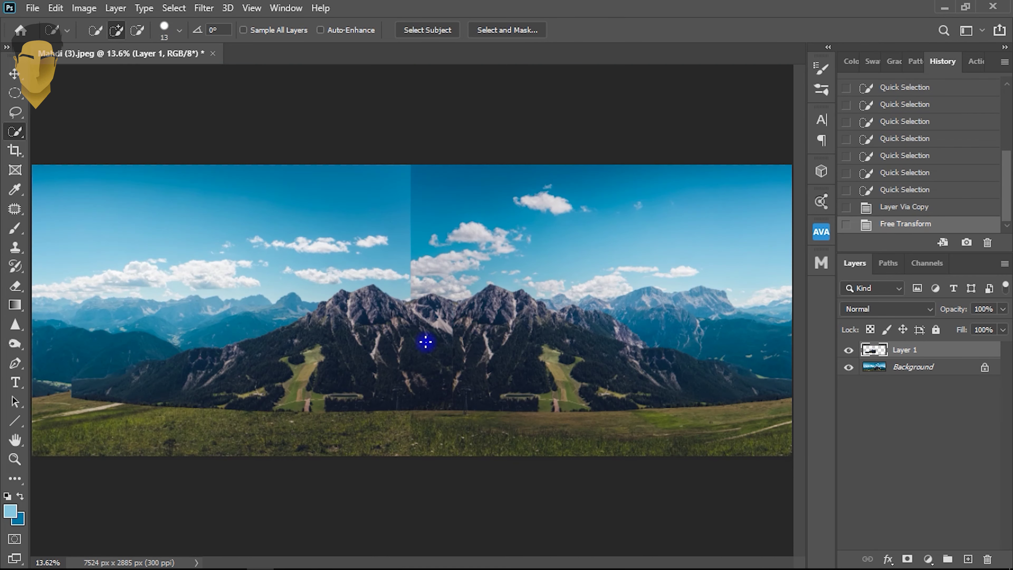
pyautogui.scroll(-1, 427, 343)
pyautogui.scroll(1, 423, 355)
pyautogui.scroll(1, 406, 356)
pyautogui.scroll(1, 375, 359)
pyautogui.scroll(1, 332, 361)
pyautogui.scroll(1, 312, 362)
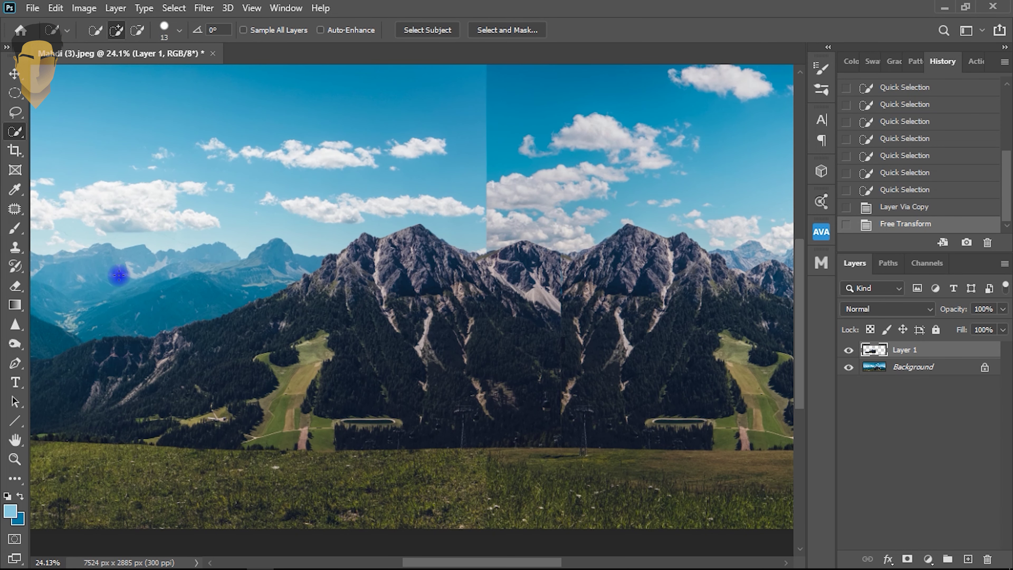
# Step: Clone Stamp forest from the mountainside over the grass meadow on Layer 1
pyautogui.click(13, 254)
pyautogui.scroll(3, 311, 419)
pyautogui.scroll(3, 327, 401)
pyautogui.scroll(1, 359, 395)
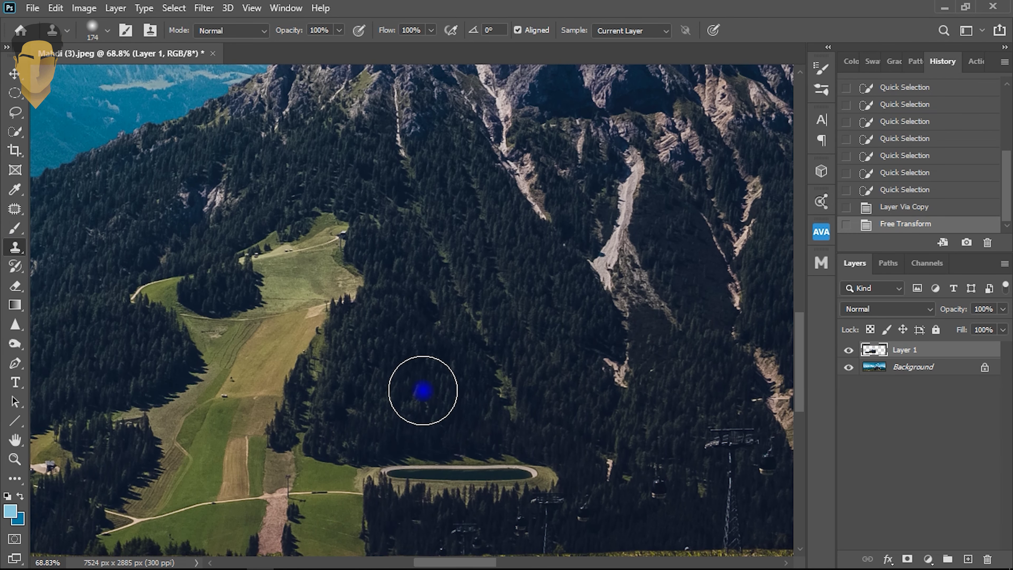
pyautogui.scroll(3, 425, 392)
pyautogui.scroll(2, 431, 389)
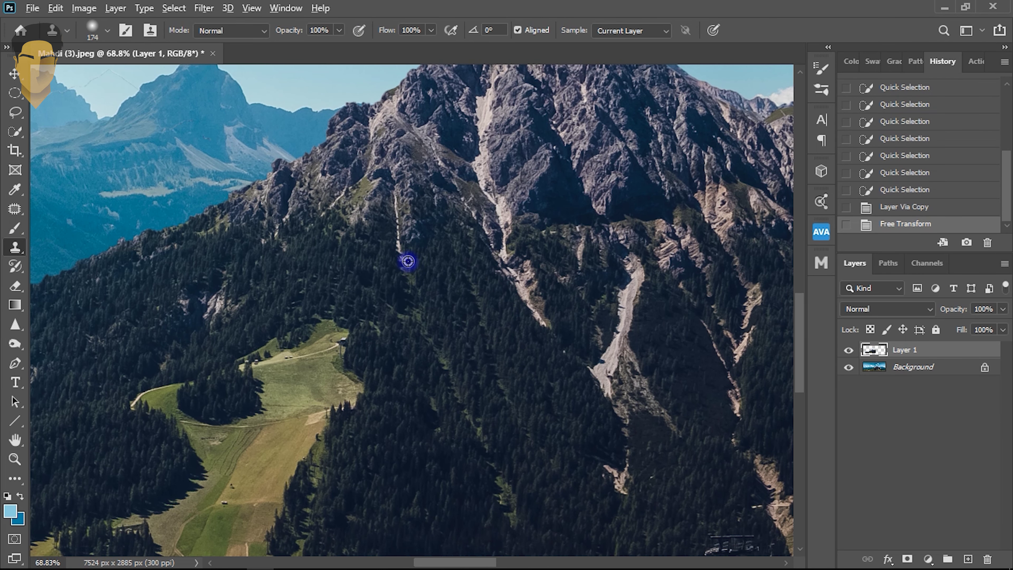
pyautogui.keyDown('alt'); pyautogui.click(505, 255); pyautogui.keyUp('alt')
pyautogui.moveTo(351, 238)
pyautogui.mouseDown()
pyautogui.moveTo(254, 365)
pyautogui.moveTo(288, 479)
pyautogui.mouseUp()
pyautogui.scroll(-3, 310, 332)
pyautogui.moveTo(303, 399)
pyautogui.mouseDown()
pyautogui.moveTo(432, 436)
pyautogui.moveTo(551, 441)
pyautogui.moveTo(467, 399)
pyautogui.mouseUp()
# Step: Cover the reservoir and meadow edges with cloned forest from fresh sources
pyautogui.keyDown('alt'); pyautogui.click(557, 431); pyautogui.keyUp('alt')
pyautogui.moveTo(431, 436)
pyautogui.mouseDown()
pyautogui.moveTo(319, 469)
pyautogui.moveTo(498, 432)
pyautogui.mouseUp()
pyautogui.moveTo(477, 486); pyautogui.dragTo(529, 388)
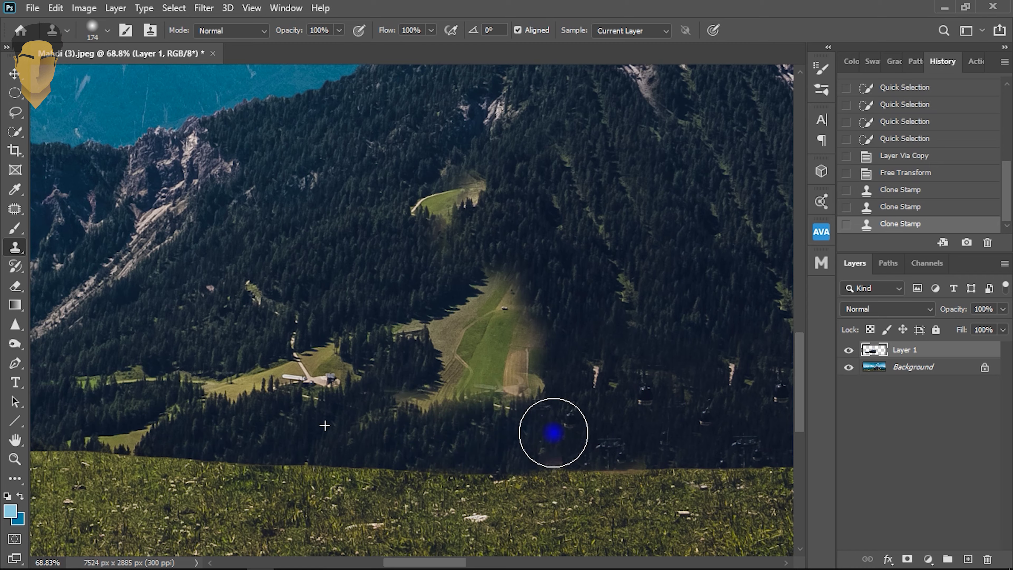
pyautogui.moveTo(715, 460); pyautogui.dragTo(512, 424)
pyautogui.keyDown('alt'); pyautogui.click(512, 424); pyautogui.keyUp('alt')
pyautogui.moveTo(402, 423)
pyautogui.mouseDown()
pyautogui.moveTo(426, 408)
pyautogui.moveTo(630, 480)
pyautogui.mouseUp()
pyautogui.keyDown('alt'); pyautogui.click(597, 264); pyautogui.keyUp('alt')
pyautogui.moveTo(529, 368)
pyautogui.mouseDown()
pyautogui.moveTo(473, 371)
pyautogui.moveTo(423, 400)
pyautogui.mouseUp()
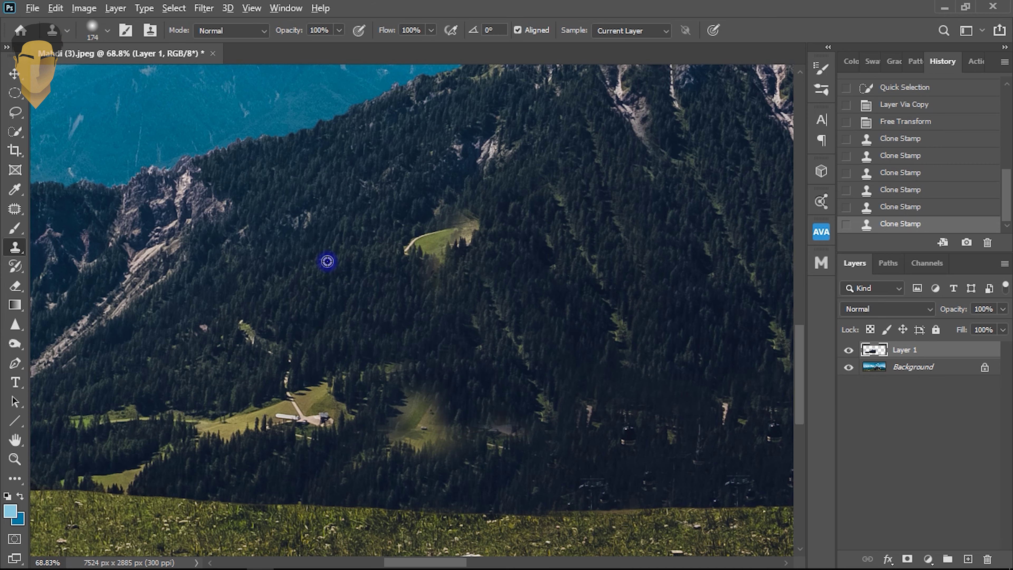
# Step: Paint cloned forest over the cable-car station and the leftover upper meadow
pyautogui.keyDown('alt'); pyautogui.click(309, 256); pyautogui.keyUp('alt')
pyautogui.moveTo(459, 244); pyautogui.dragTo(430, 235)
pyautogui.moveTo(461, 382); pyautogui.dragTo(569, 354)
pyautogui.keyDown('alt'); pyautogui.click(534, 269); pyautogui.keyUp('alt')
pyautogui.moveTo(538, 389)
pyautogui.mouseDown()
pyautogui.moveTo(436, 390)
pyautogui.moveTo(521, 403)
pyautogui.mouseUp()
pyautogui.scroll(-5, 602, 374)
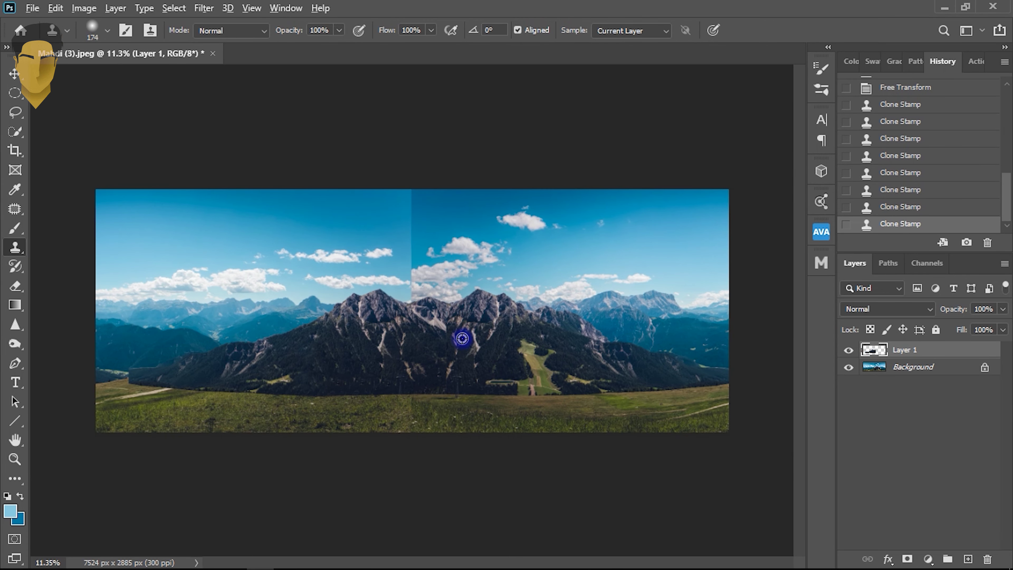
pyautogui.scroll(2, 462, 339)
pyautogui.scroll(1, 413, 344)
pyautogui.scroll(2, 416, 356)
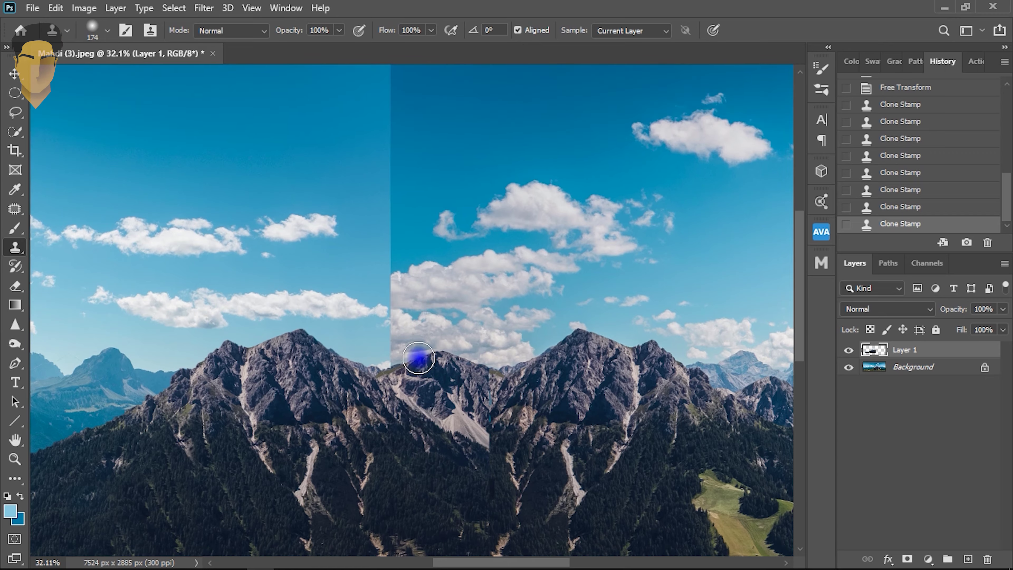
pyautogui.scroll(3, 418, 358)
pyautogui.scroll(3, 419, 279)
# Step: Switch to the Move tool and make the Background the active layer
pyautogui.click(15, 113)
pyautogui.click(15, 74)
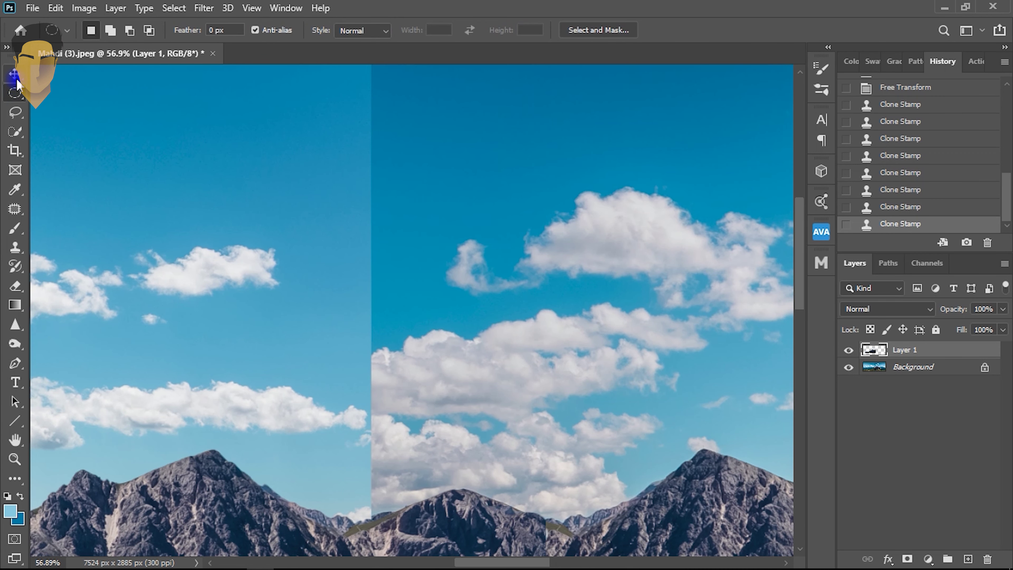
pyautogui.click(383, 206)
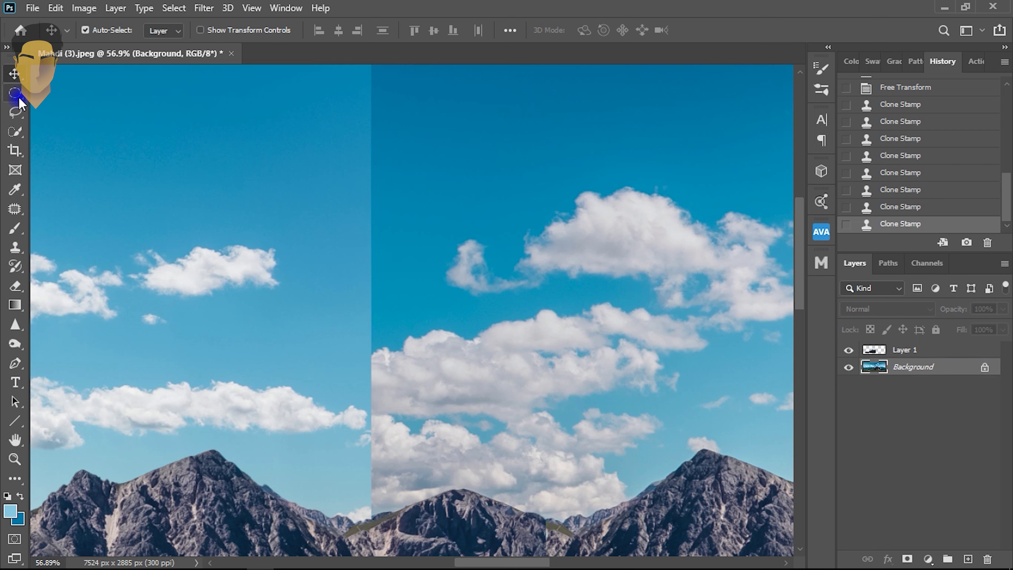
pyautogui.click(11, 97)
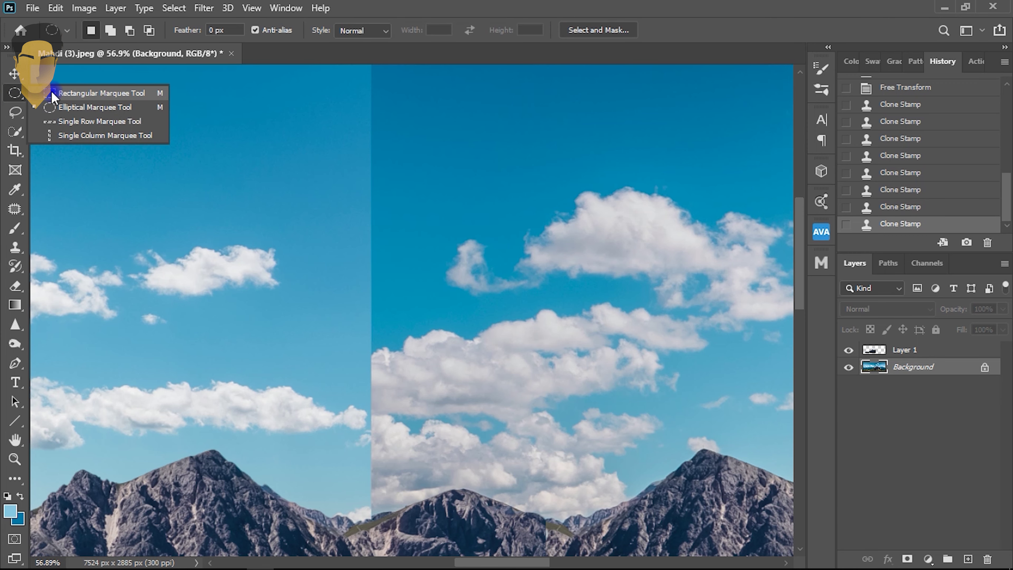
# Step: Draw a large rectangular marquee on the Background from the seam across the mountains
pyautogui.click(53, 97)
pyautogui.scroll(5, 258, 181)
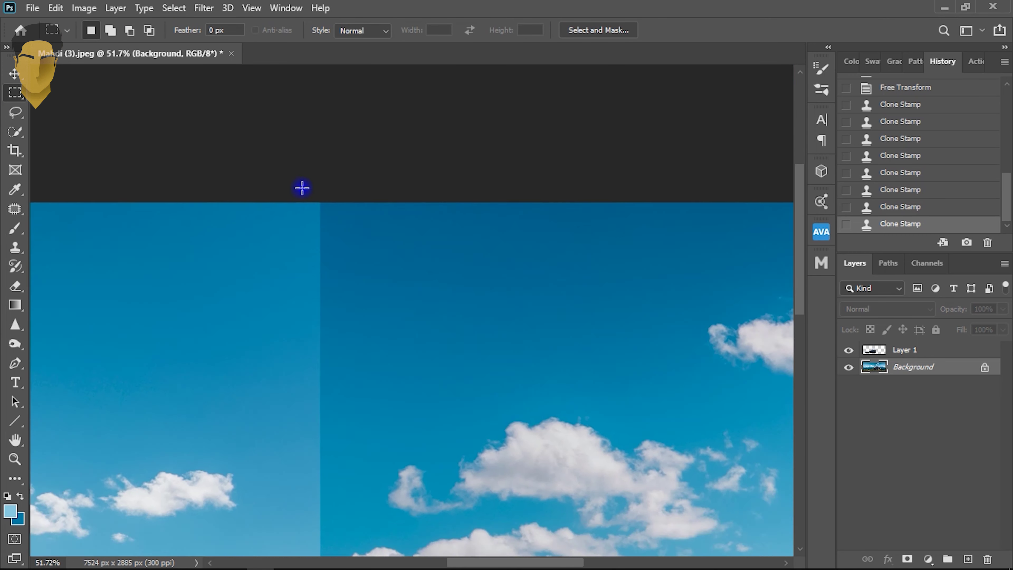
pyautogui.scroll(3, 348, 207)
pyautogui.moveTo(298, 200)
pyautogui.mouseDown()
pyautogui.moveTo(677, 526)
pyautogui.moveTo(640, 475)
pyautogui.mouseUp()
pyautogui.scroll(-5, 437, 387)
pyautogui.scroll(-3, 415, 379)
pyautogui.scroll(-3, 414, 378)
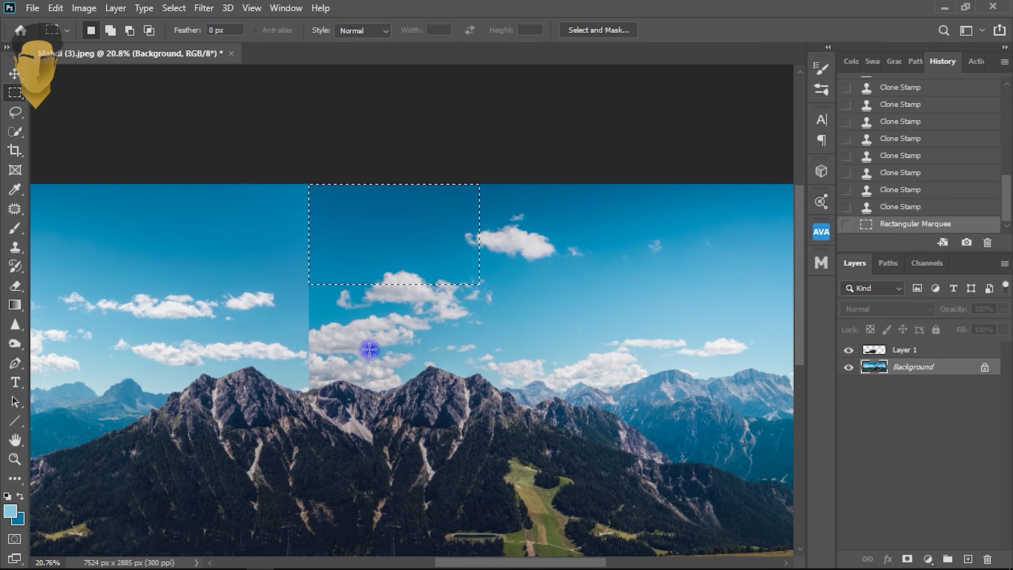
pyautogui.moveTo(302, 172); pyautogui.dragTo(769, 494)
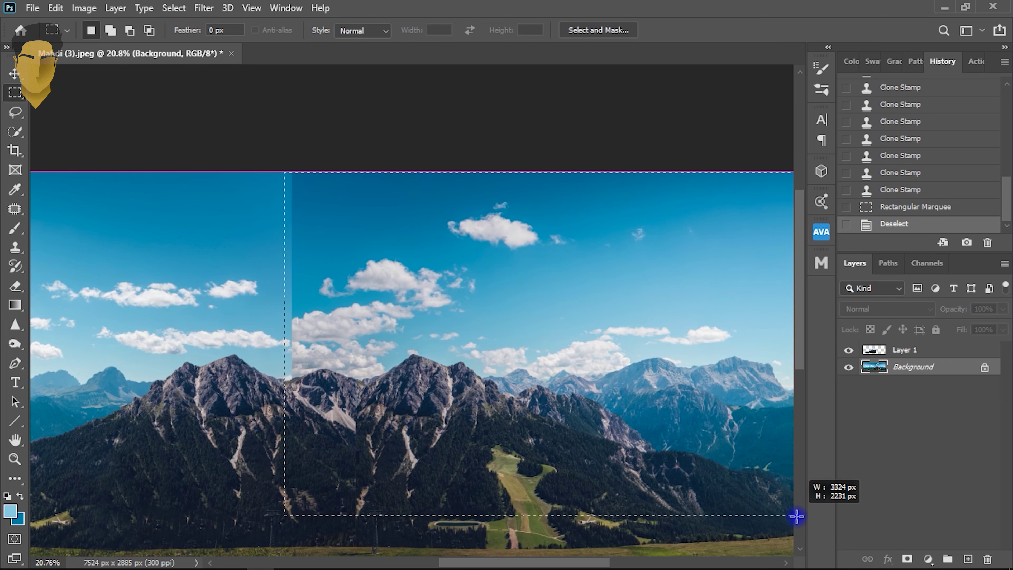
pyautogui.moveTo(768, 495); pyautogui.dragTo(773, 533)
# Step: Align the marquee's left edge precisely with the visible sky seam
pyautogui.scroll(4, 247, 224)
pyautogui.scroll(3, 303, 224)
pyautogui.scroll(4, 339, 263)
pyautogui.scroll(2, 296, 272)
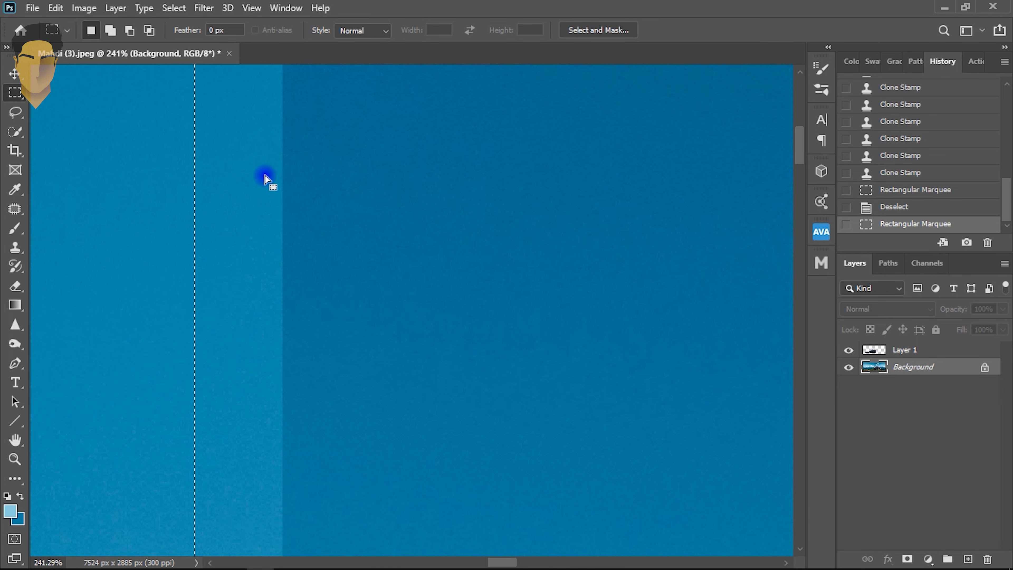
pyautogui.moveTo(220, 172); pyautogui.dragTo(307, 172)
pyautogui.scroll(5, 275, 212)
pyautogui.scroll(-2, 275, 213)
pyautogui.scroll(-1, 277, 214)
pyautogui.scroll(-1, 279, 215)
pyautogui.scroll(-1, 286, 223)
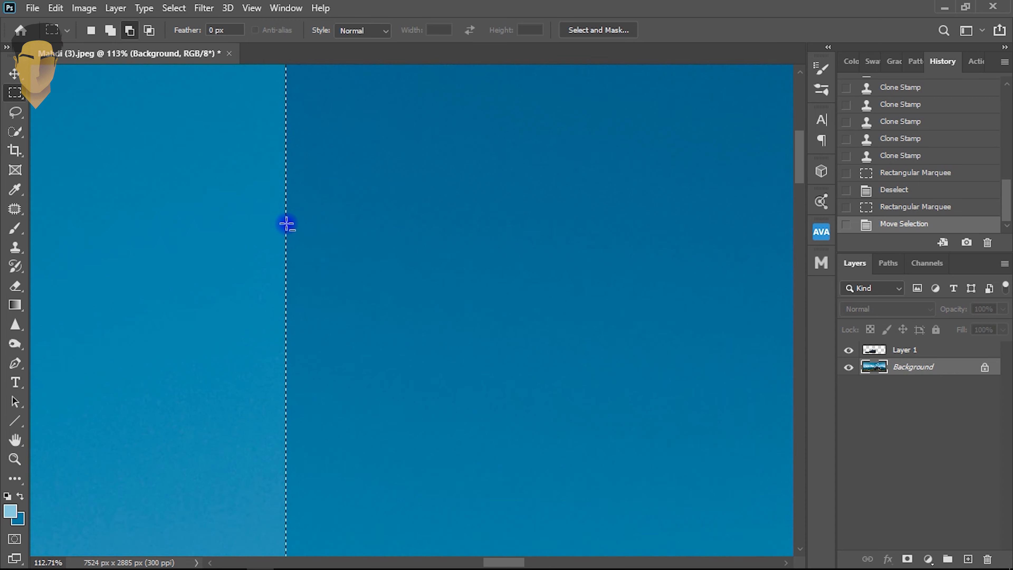
pyautogui.scroll(-5, 285, 222)
pyautogui.scroll(-3, 337, 235)
pyautogui.scroll(-3, 395, 287)
pyautogui.scroll(-3, 394, 286)
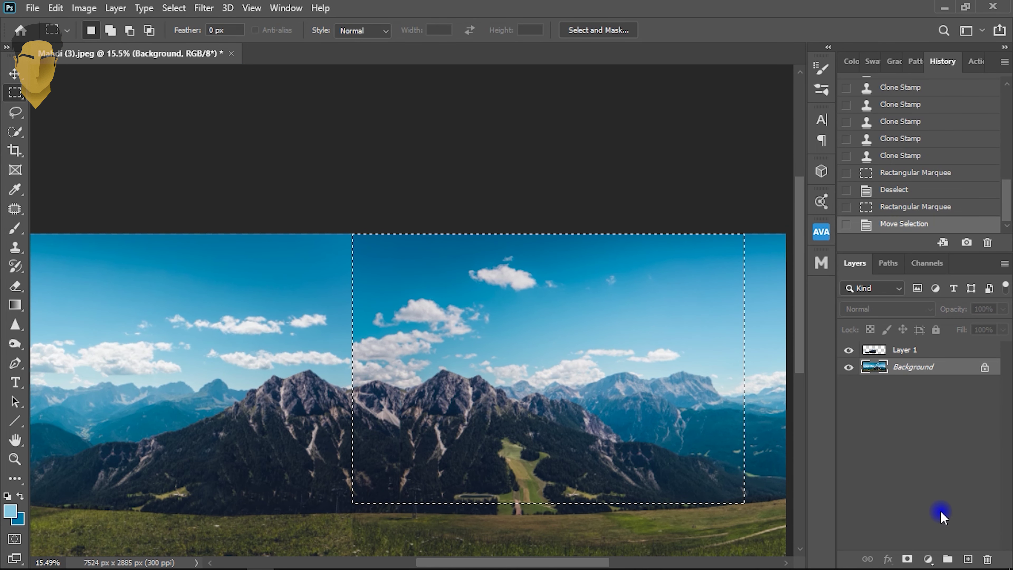
pyautogui.click(929, 560)
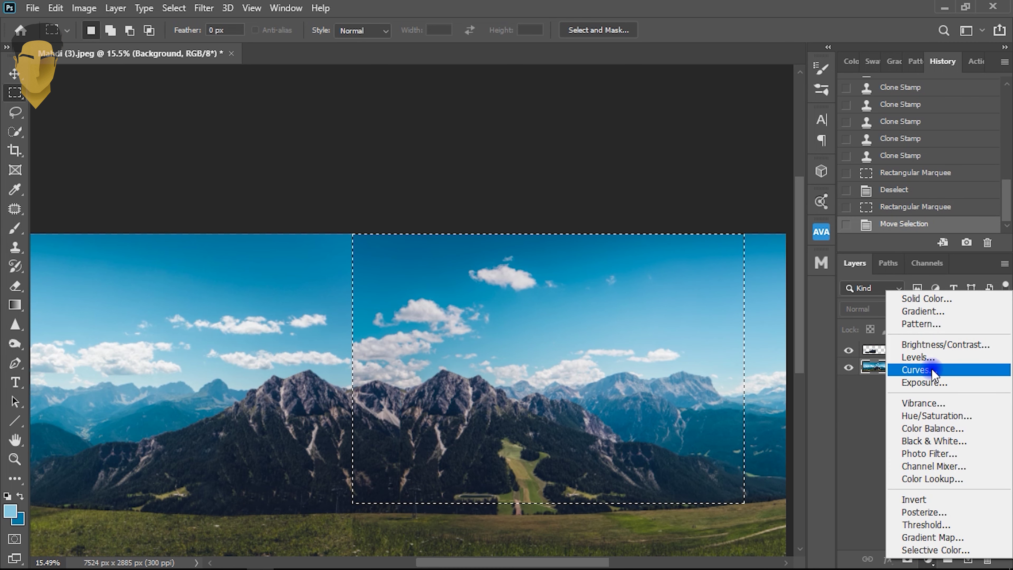
# Step: Add a Curves adjustment masked to the selection and raise a sky point to brighten it
pyautogui.click(921, 370)
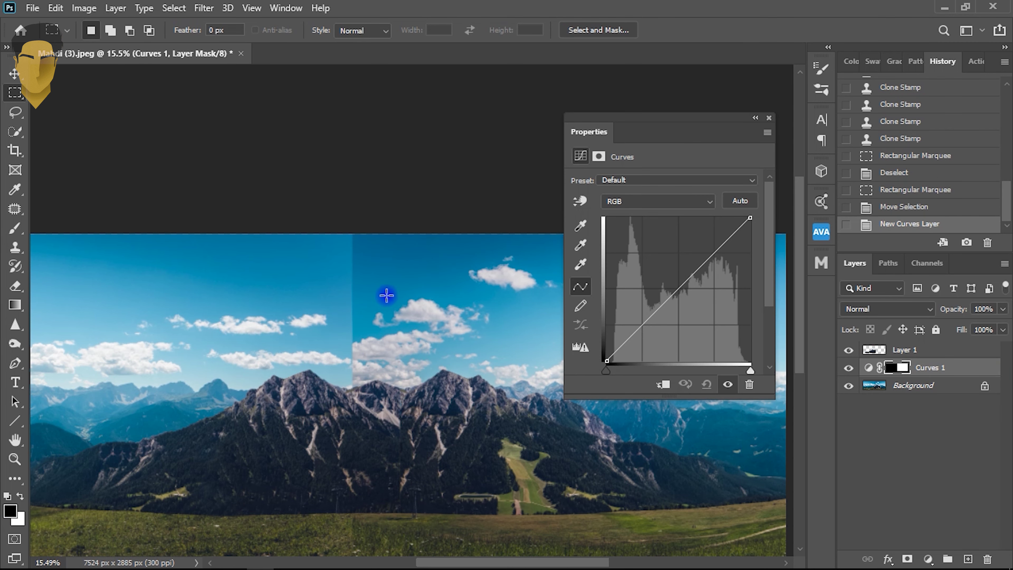
pyautogui.scroll(5, 387, 295)
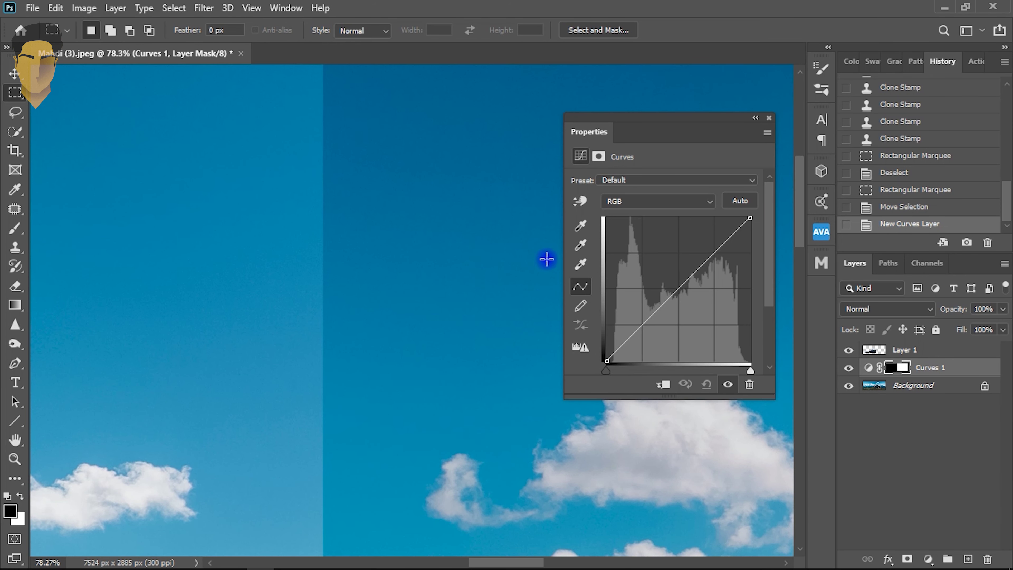
pyautogui.click(577, 201)
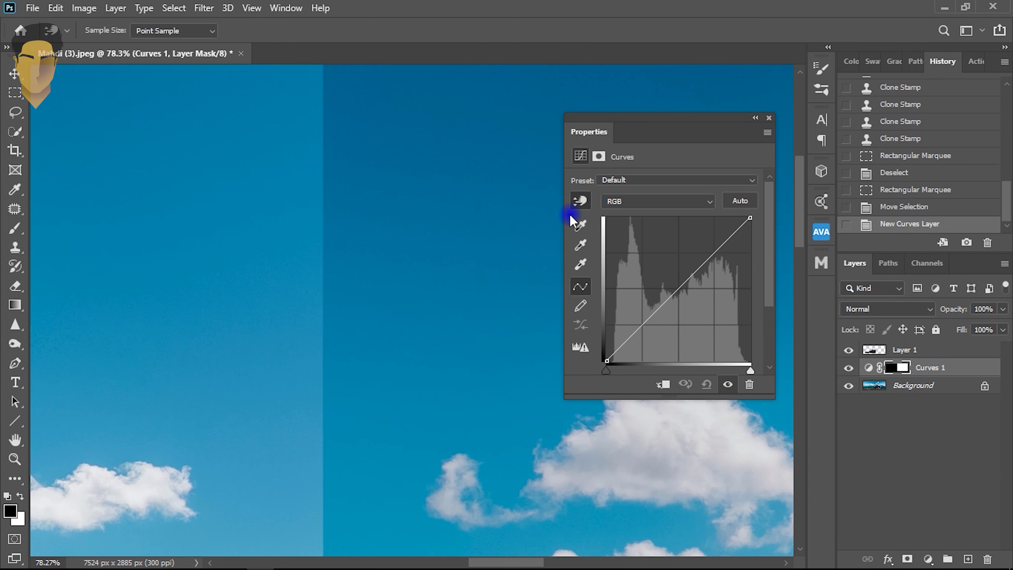
pyautogui.moveTo(336, 135); pyautogui.dragTo(341, 118)
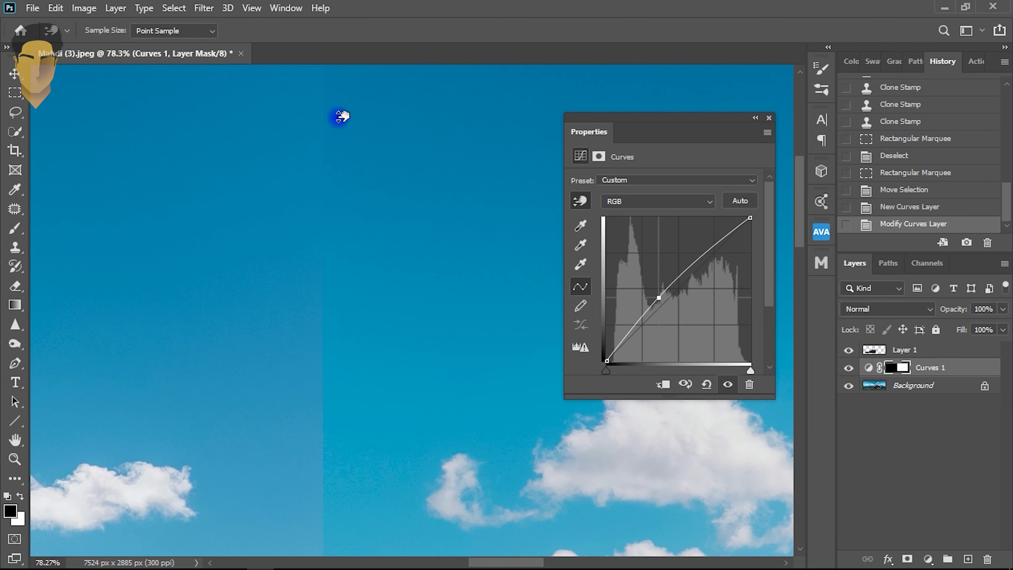
pyautogui.scroll(-3, 362, 305)
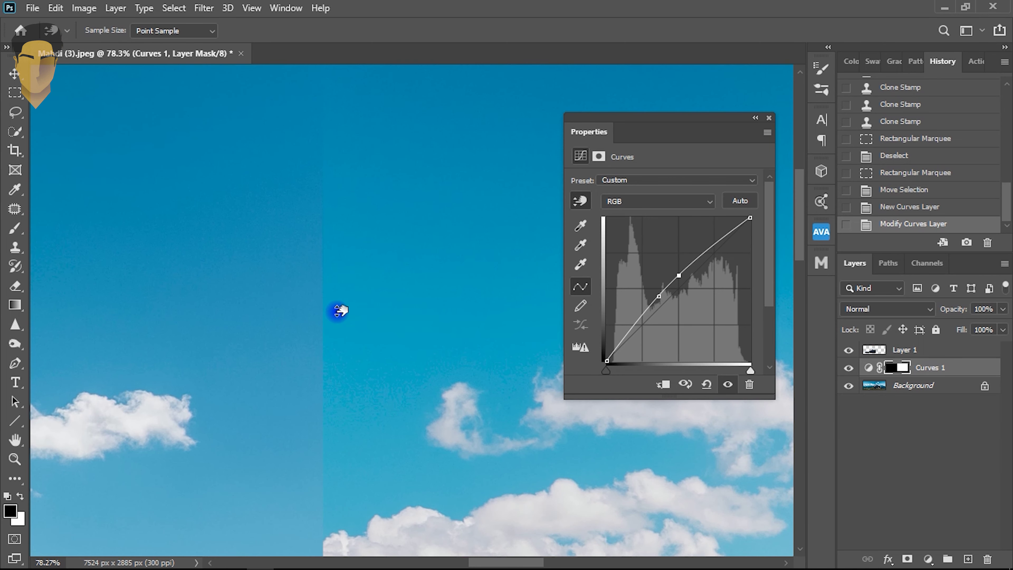
pyautogui.moveTo(339, 311); pyautogui.dragTo(339, 314)
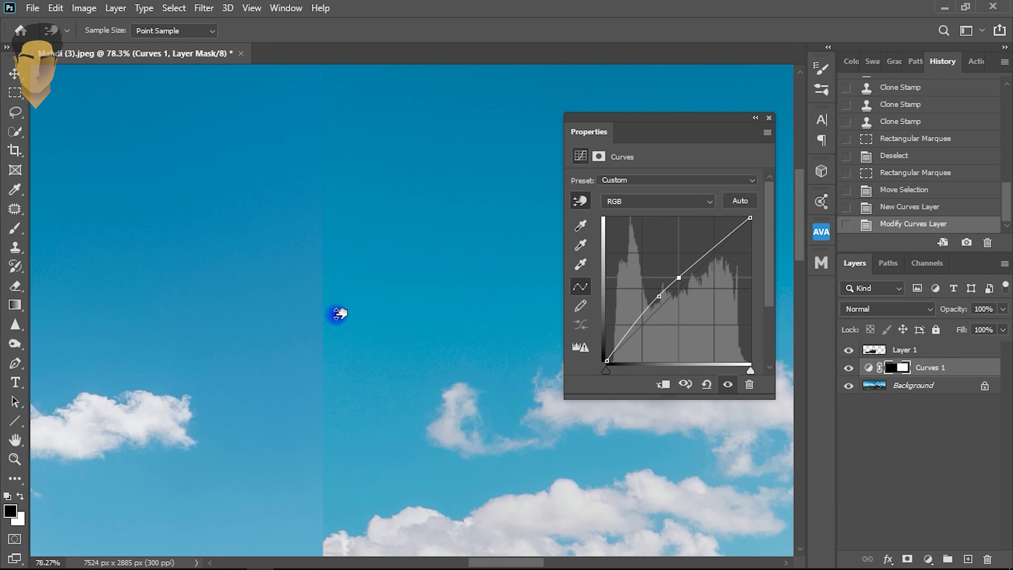
# Step: Push the curve point higher to brighten the right section further, then close Properties
pyautogui.scroll(3, 339, 228)
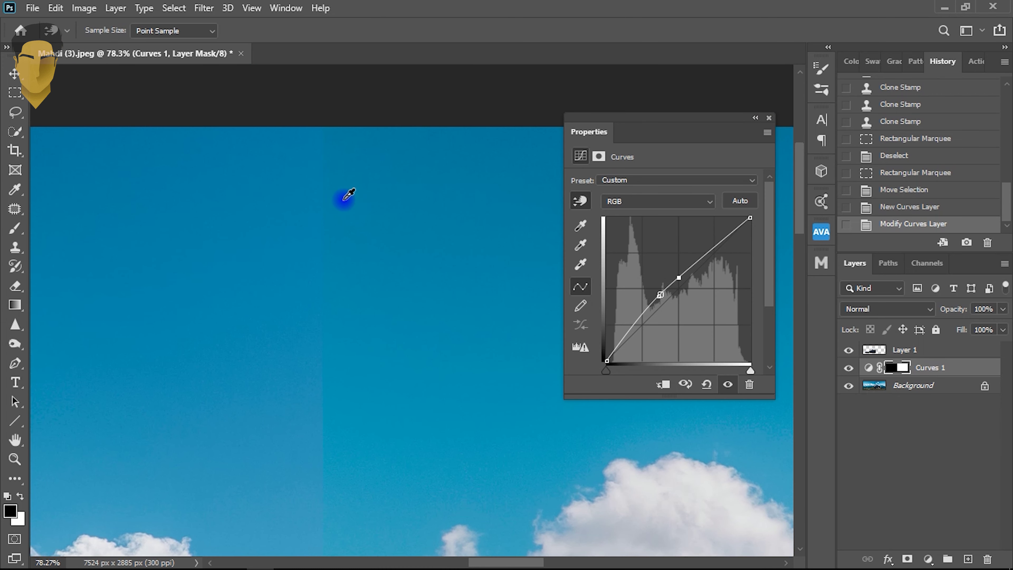
pyautogui.moveTo(339, 191); pyautogui.dragTo(339, 184)
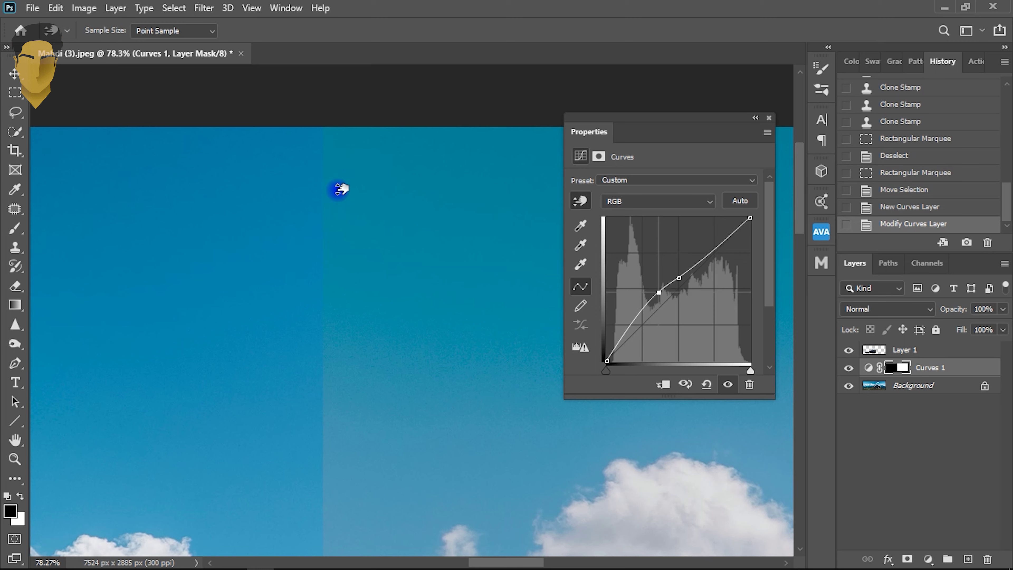
pyautogui.scroll(-2, 362, 262)
pyautogui.scroll(-3, 361, 263)
pyautogui.scroll(-3, 362, 263)
pyautogui.scroll(-2, 387, 282)
pyautogui.scroll(2, 387, 282)
pyautogui.scroll(2, 425, 310)
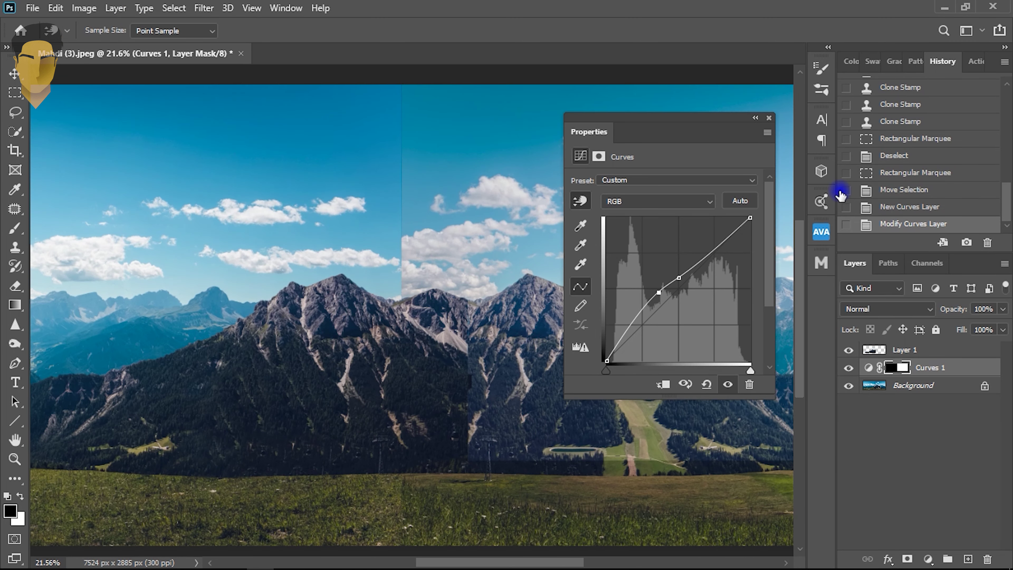
pyautogui.click(769, 118)
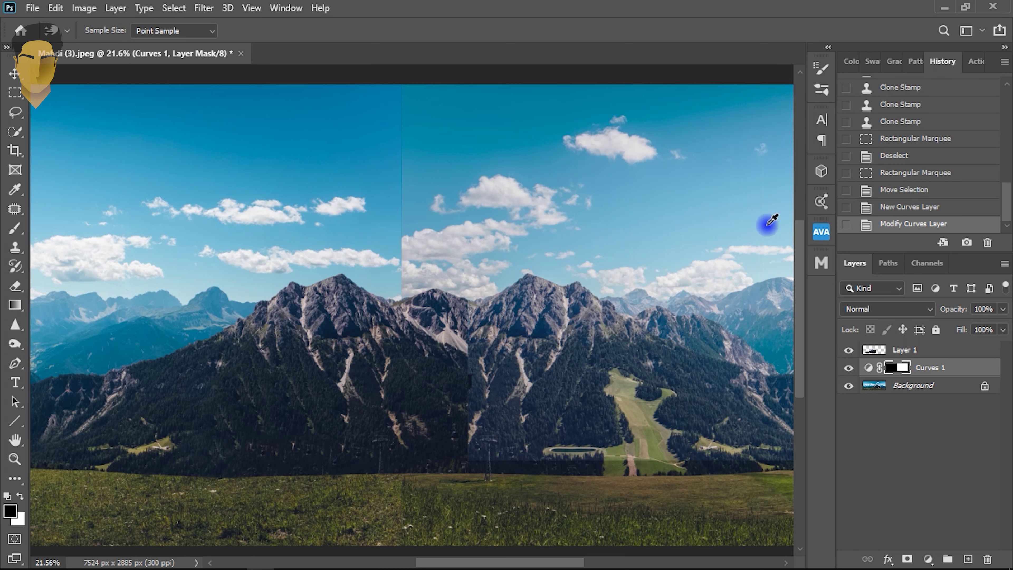
pyautogui.scroll(-1, 486, 276)
pyautogui.scroll(-1, 494, 279)
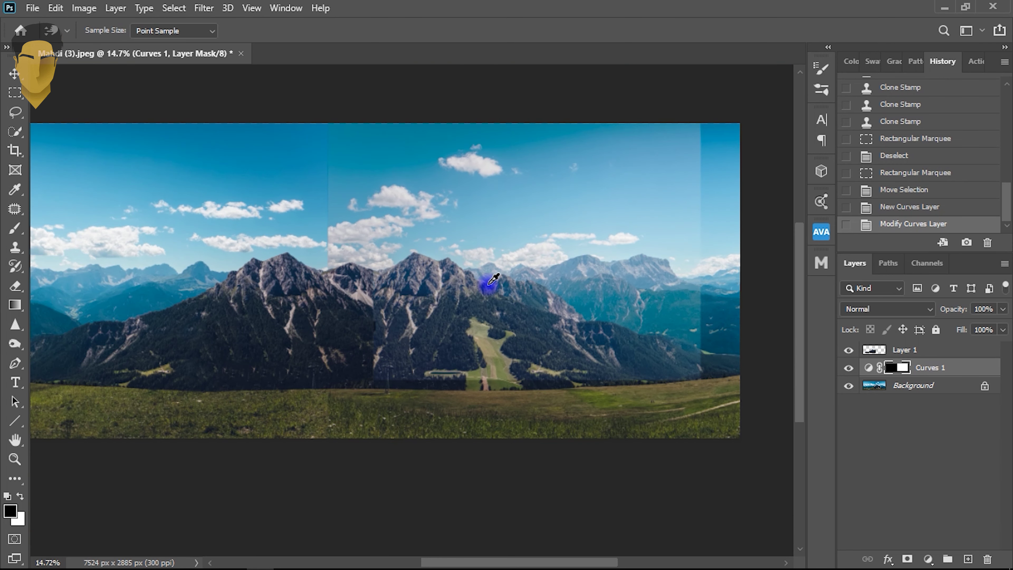
# Step: Compare the image with Curves 1 off and on, then ready the Brush with black foreground
pyautogui.click(844, 367)
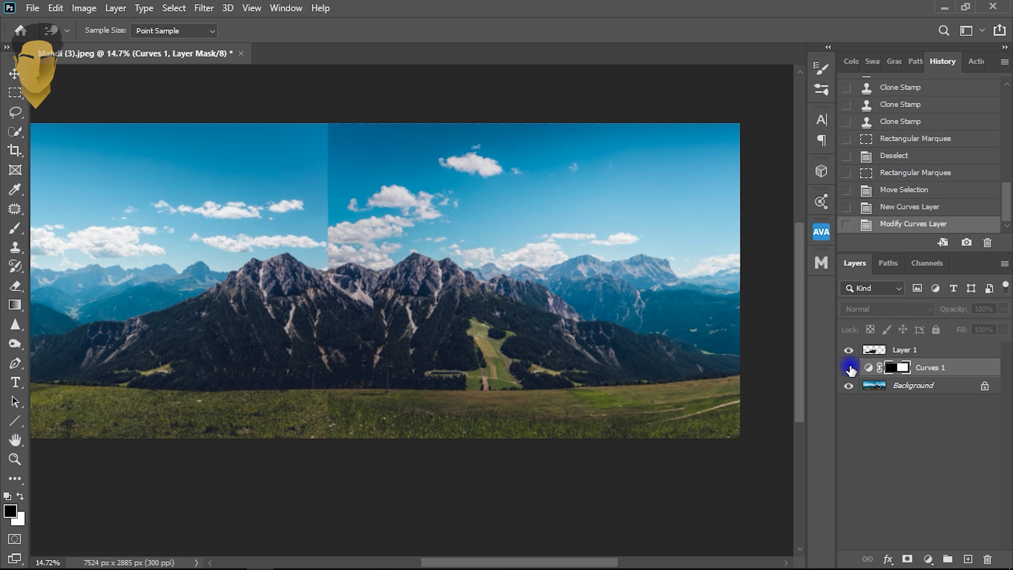
pyautogui.click(849, 367)
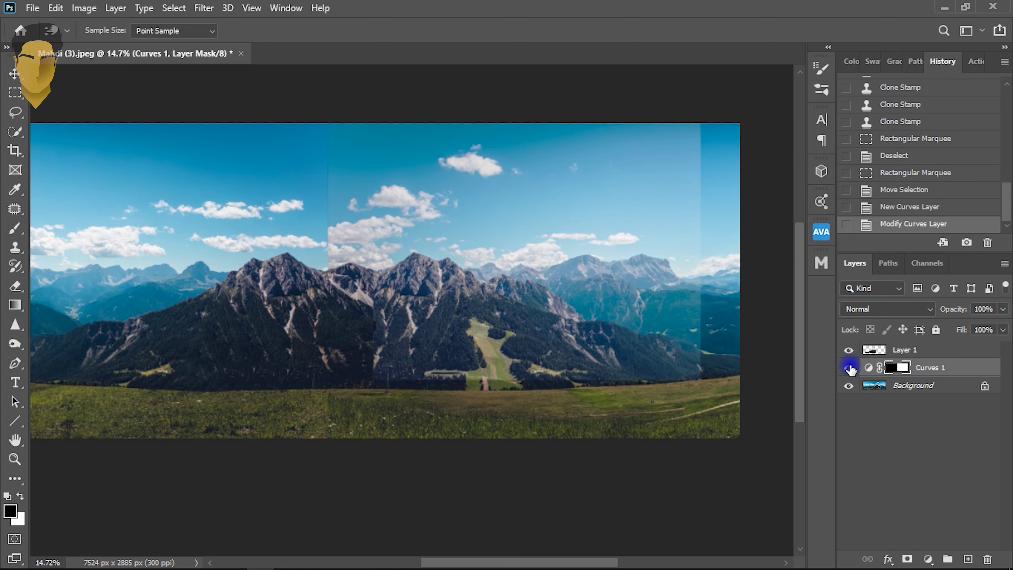
pyautogui.click(16, 229)
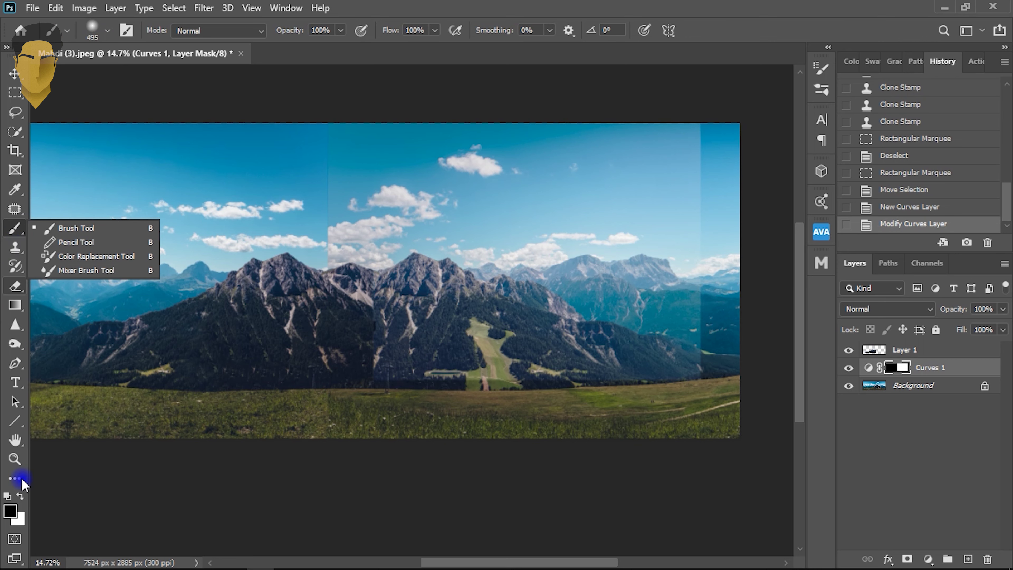
pyautogui.click(11, 513)
pyautogui.moveTo(565, 315); pyautogui.dragTo(563, 337)
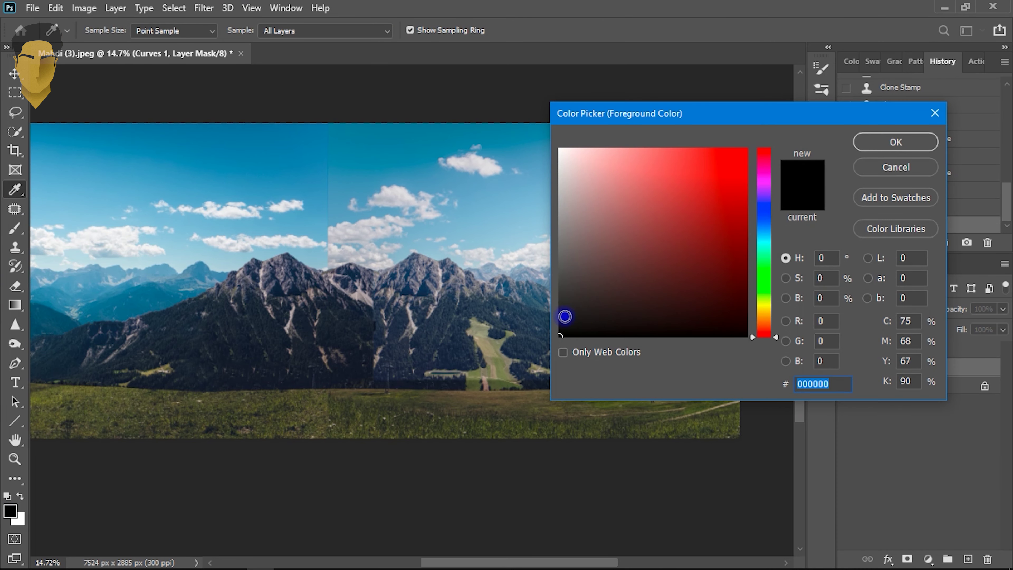
pyautogui.click(874, 143)
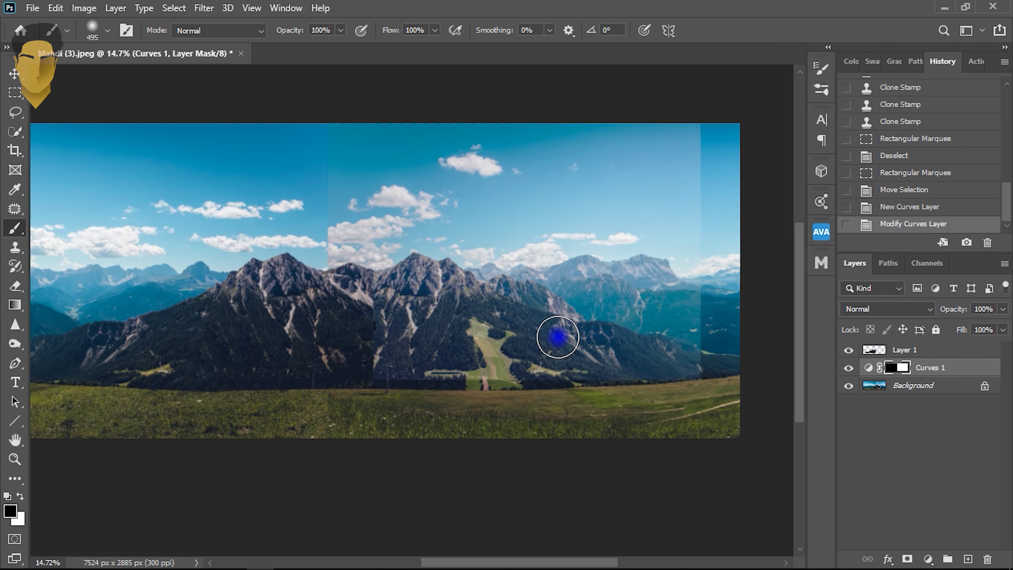
# Step: Paint the Curves 1 mask with a Soft Round brush enlarged to 4291 px
pyautogui.rightClick(554, 335)
pyautogui.click(606, 352)
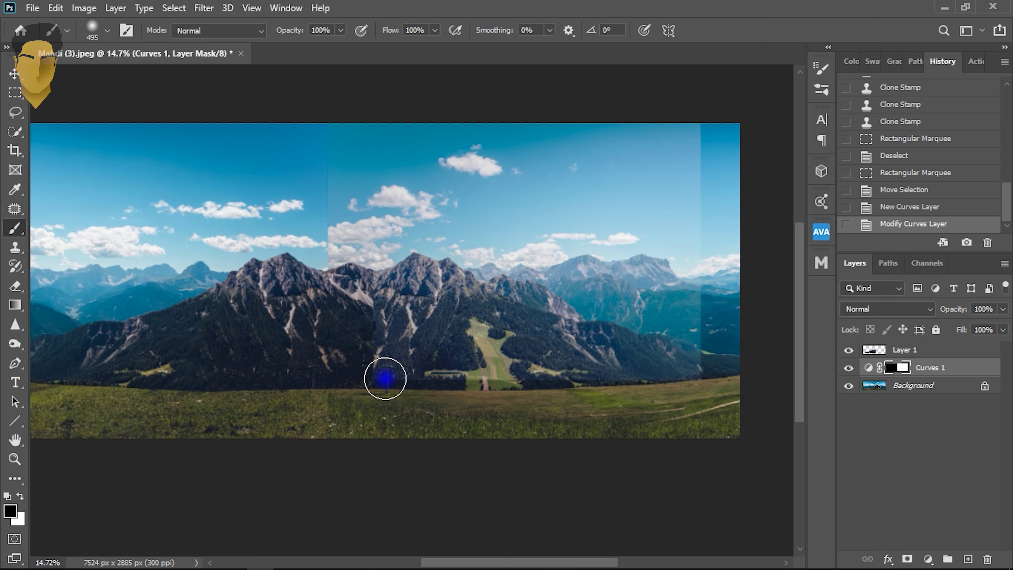
pyautogui.moveTo(408, 279)
pyautogui.mouseDown()
pyautogui.moveTo(611, 301)
pyautogui.moveTo(600, 351)
pyautogui.moveTo(543, 369)
pyautogui.moveTo(679, 362)
pyautogui.moveTo(711, 149)
pyautogui.moveTo(627, 133)
pyautogui.moveTo(554, 192)
pyautogui.mouseUp()
pyautogui.rightClick(560, 264)
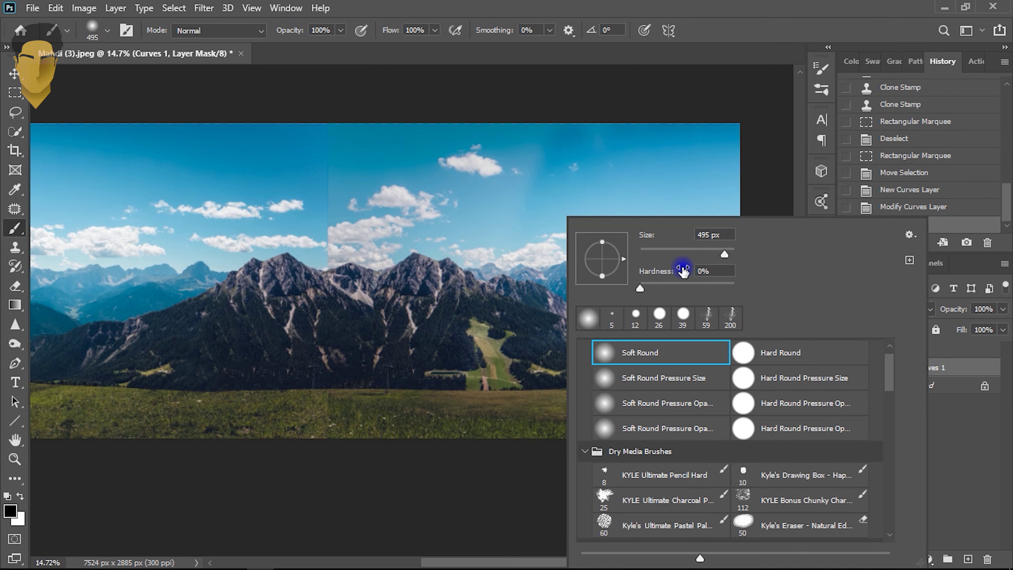
pyautogui.moveTo(725, 254); pyautogui.dragTo(732, 255)
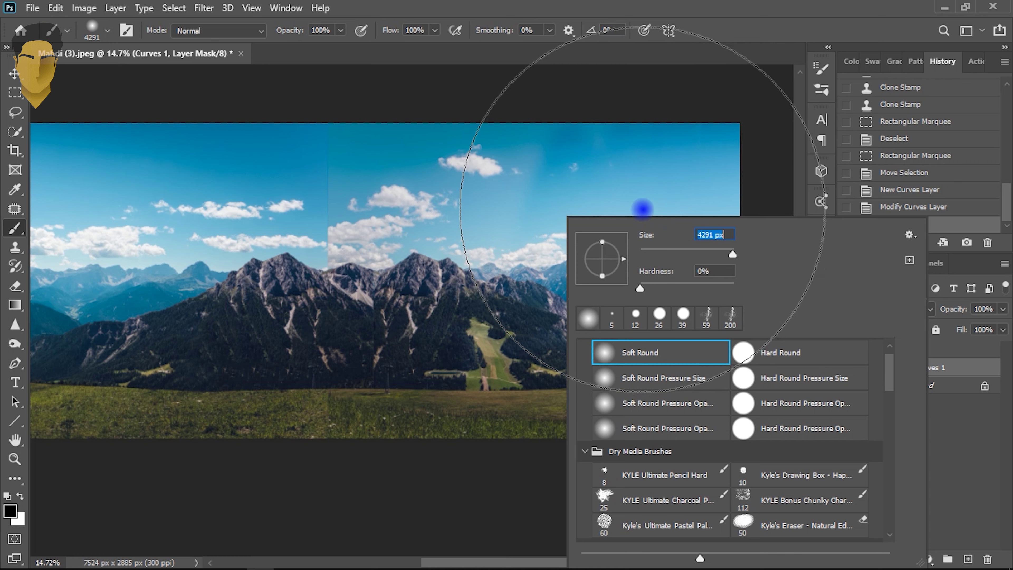
pyautogui.click(685, 436)
pyautogui.moveTo(690, 438); pyautogui.dragTo(666, 310)
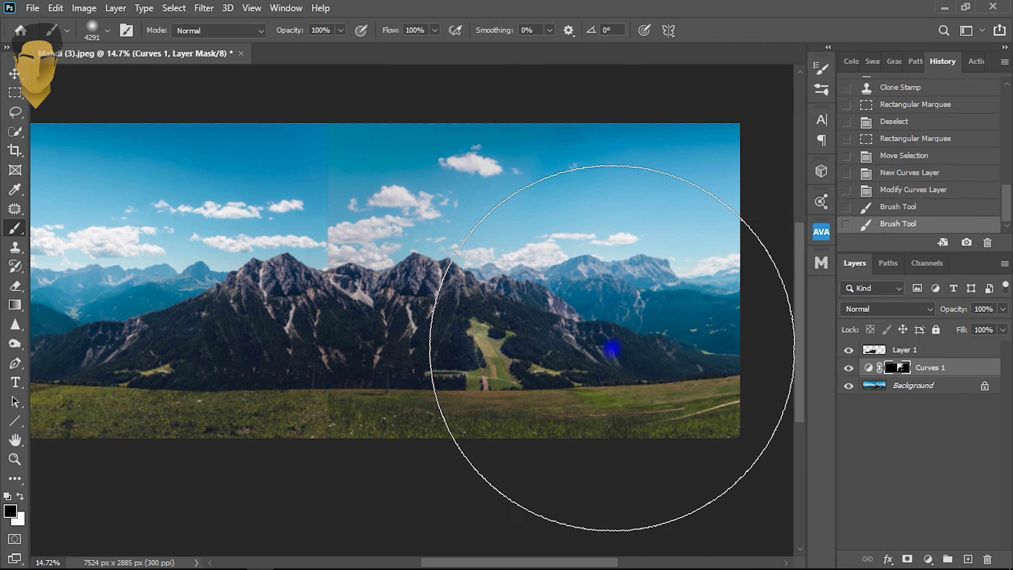
# Step: Add two more soft mask strokes after comparing, then merge Curves 1 down
pyautogui.click(847, 371)
pyautogui.click(847, 371)
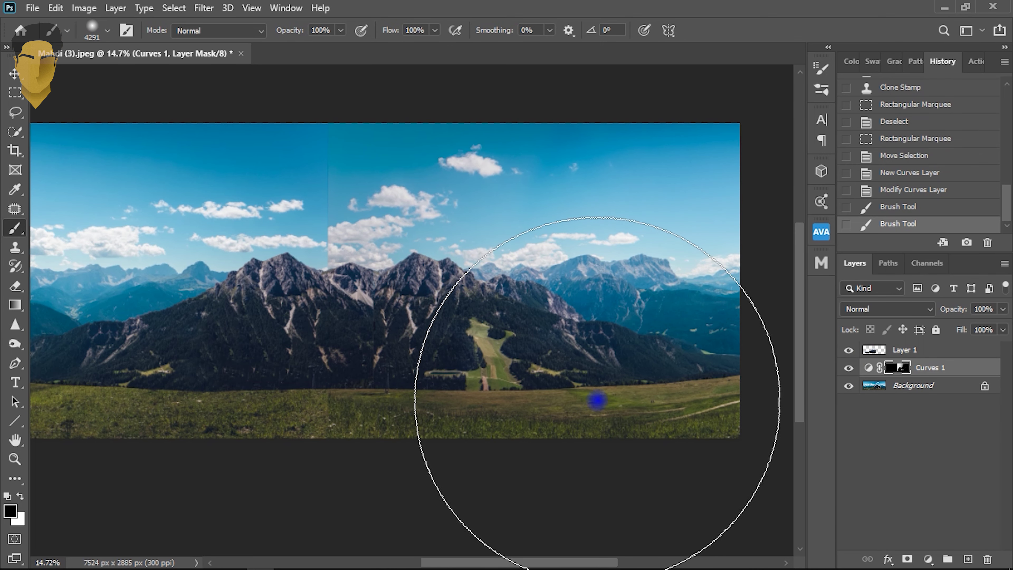
pyautogui.click(595, 402)
pyautogui.click(588, 351)
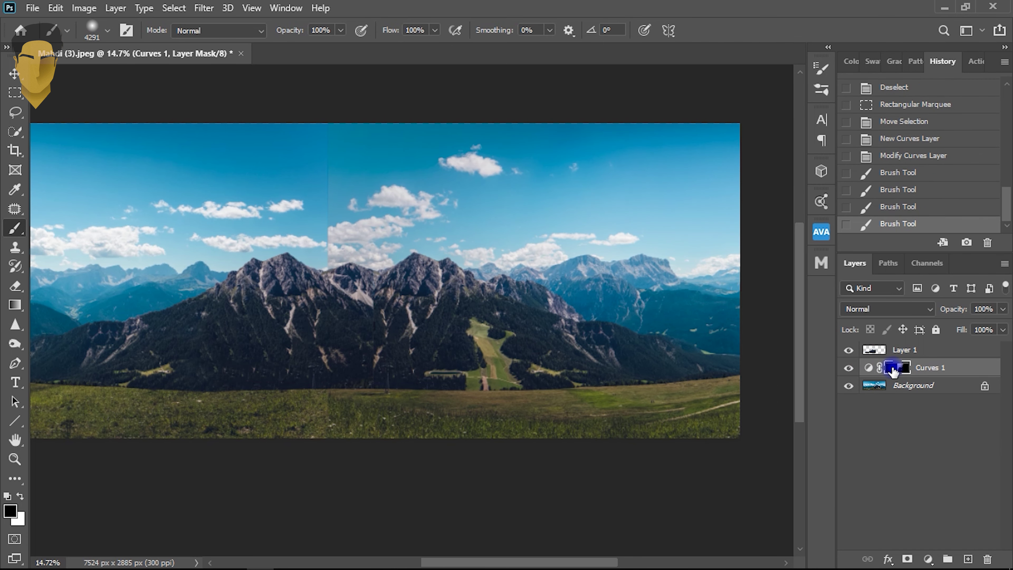
pyautogui.hotkey('ctrl', 'e')
# Step: Clone clouds from right of the sky seam leftward across it with Clone Stamp
pyautogui.scroll(3, 448, 301)
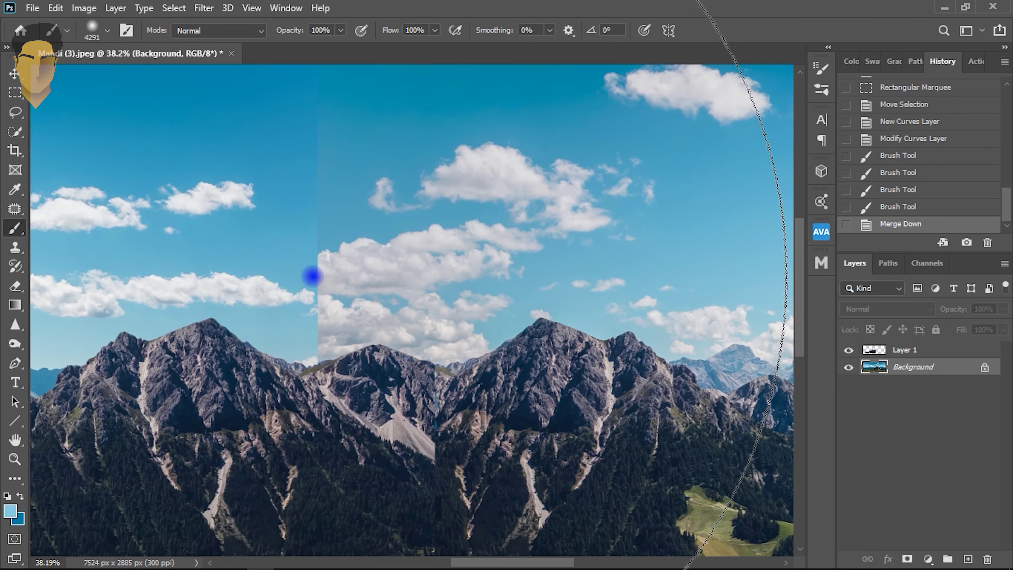
pyautogui.scroll(2, 312, 265)
pyautogui.press('v')
pyautogui.scroll(1, 430, 351)
pyautogui.scroll(2, 421, 400)
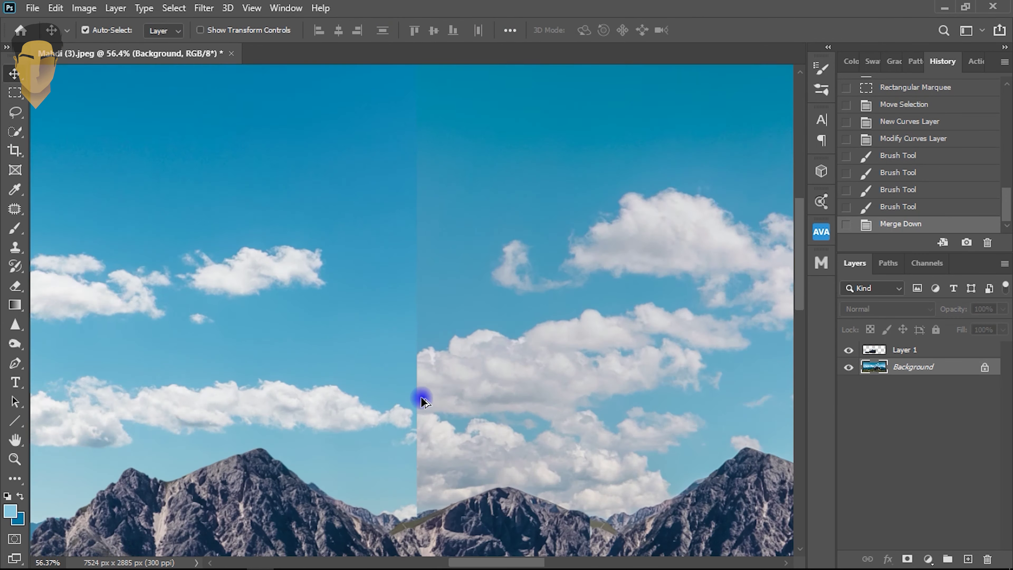
pyautogui.click(14, 247)
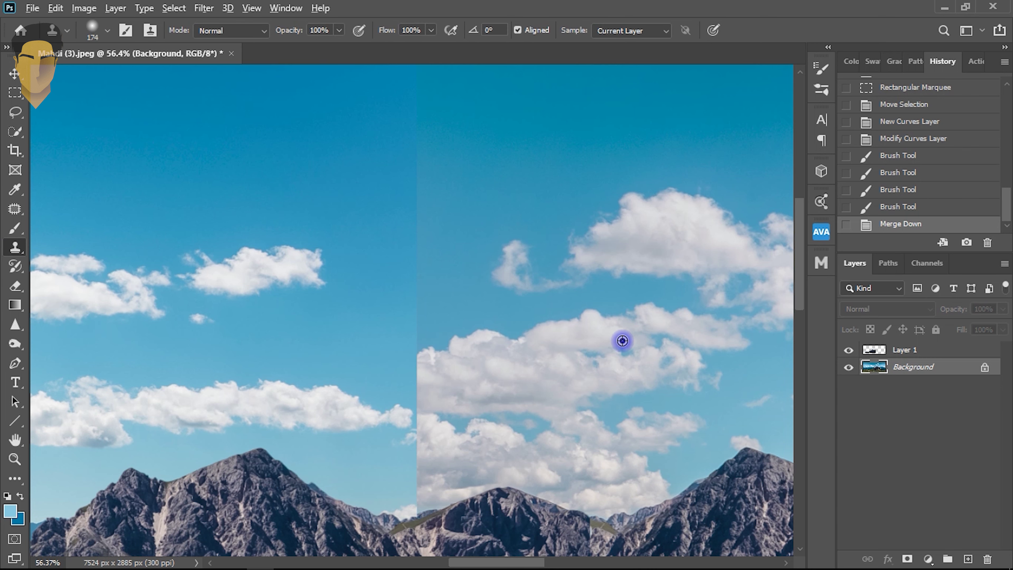
pyautogui.click(421, 375)
pyautogui.moveTo(420, 377)
pyautogui.mouseDown()
pyautogui.moveTo(412, 384)
pyautogui.moveTo(289, 373)
pyautogui.moveTo(276, 383)
pyautogui.mouseUp()
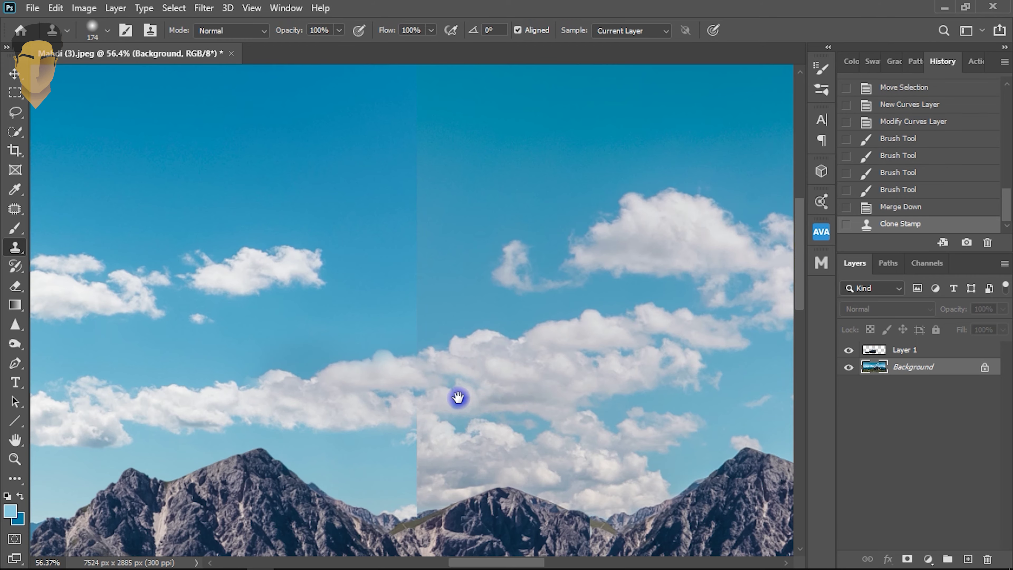
# Step: Clone more cloud texture over the sky left of the seam and near the left peak
pyautogui.scroll(-2, 457, 399)
pyautogui.scroll(-3, 441, 403)
pyautogui.keyDown('alt'); pyautogui.click(490, 272); pyautogui.keyUp('alt')
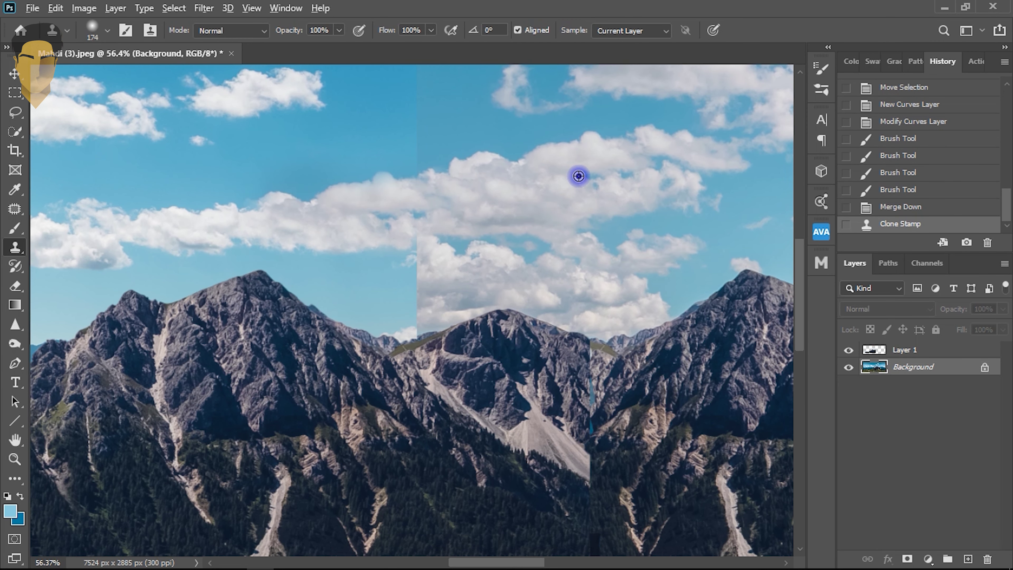
pyautogui.moveTo(416, 267)
pyautogui.mouseDown()
pyautogui.moveTo(396, 296)
pyautogui.moveTo(232, 261)
pyautogui.mouseUp()
pyautogui.keyDown('alt'); pyautogui.click(496, 193); pyautogui.keyUp('alt')
pyautogui.moveTo(315, 246); pyautogui.dragTo(262, 244)
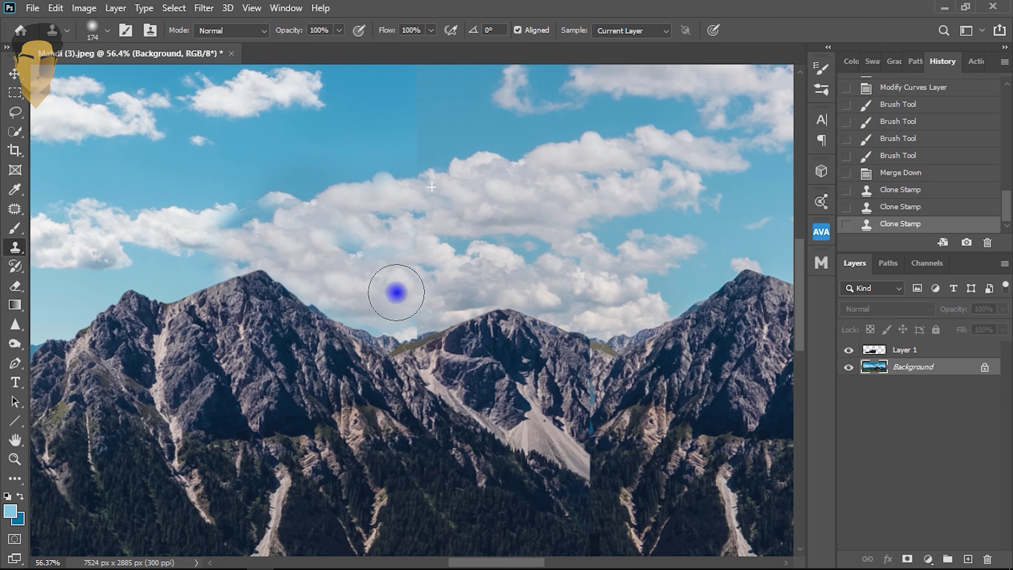
# Step: Merge Layer 1 down into the Background
pyautogui.scroll(-3, 385, 287)
pyautogui.scroll(-2, 369, 285)
pyautogui.scroll(-2, 369, 283)
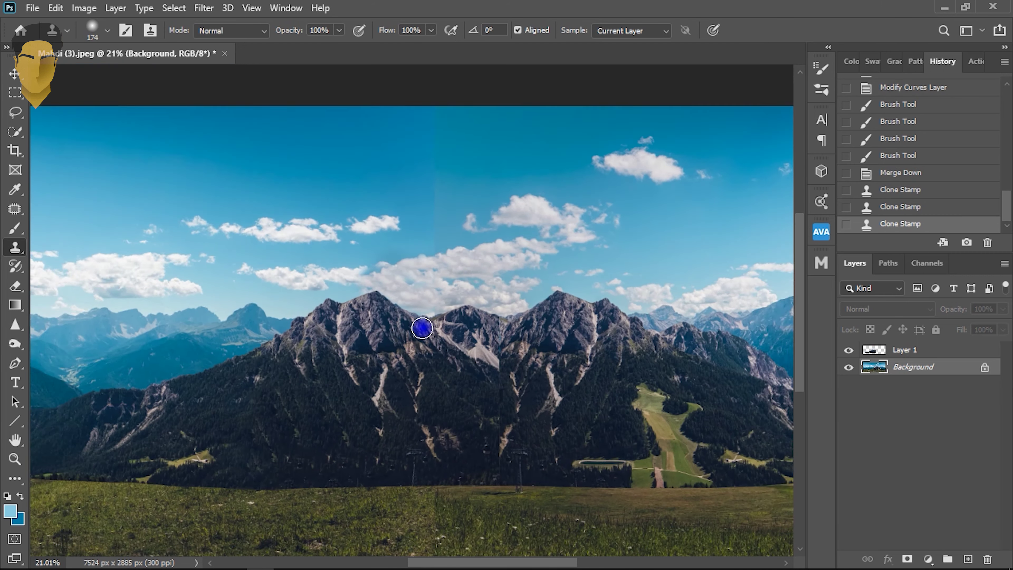
pyautogui.scroll(-2, 421, 327)
pyautogui.scroll(2, 402, 306)
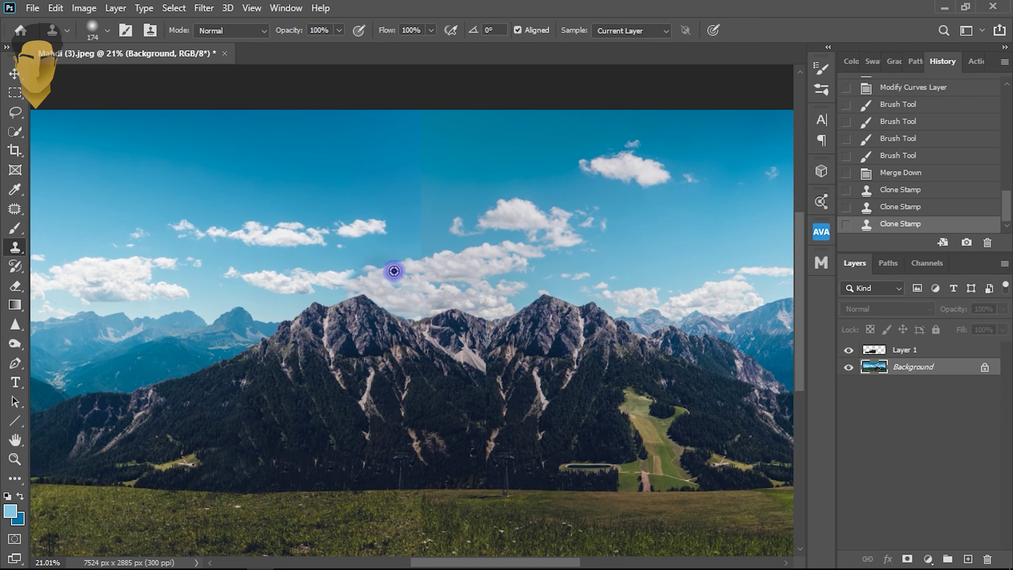
pyautogui.scroll(1, 395, 276)
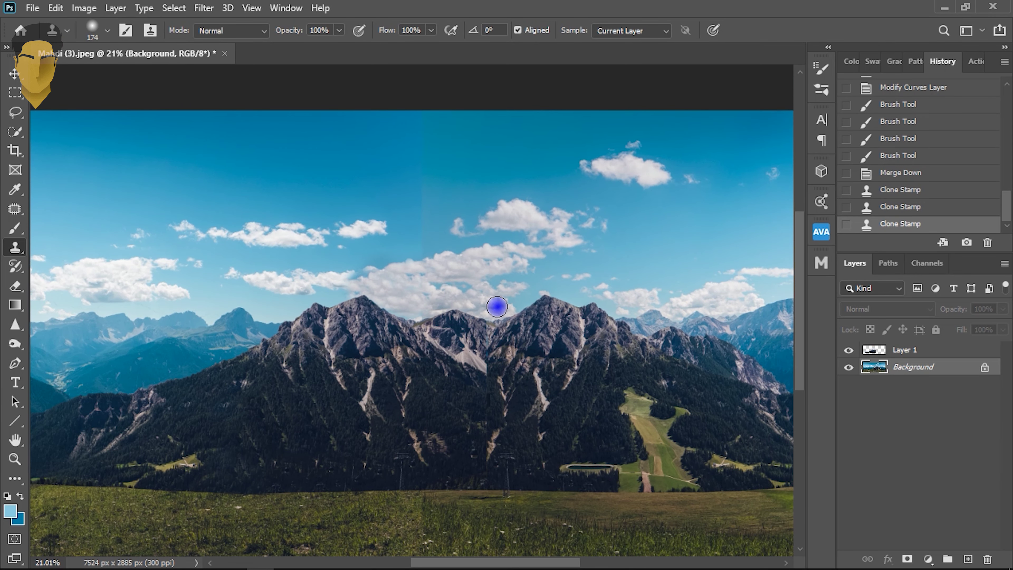
pyautogui.scroll(-1, 355, 362)
pyautogui.scroll(-1, 355, 362)
pyautogui.scroll(-1, 356, 362)
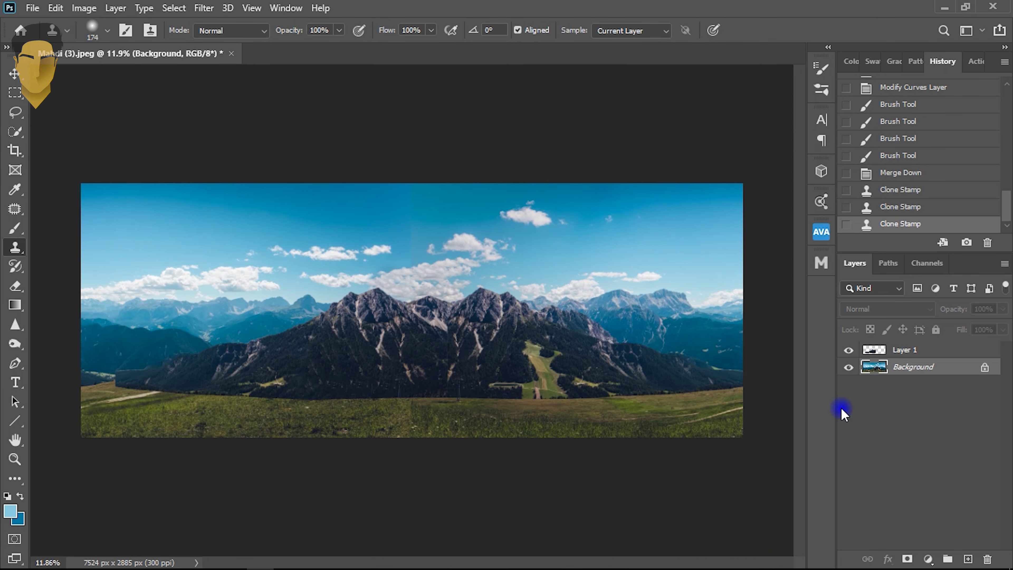
pyautogui.click(883, 350)
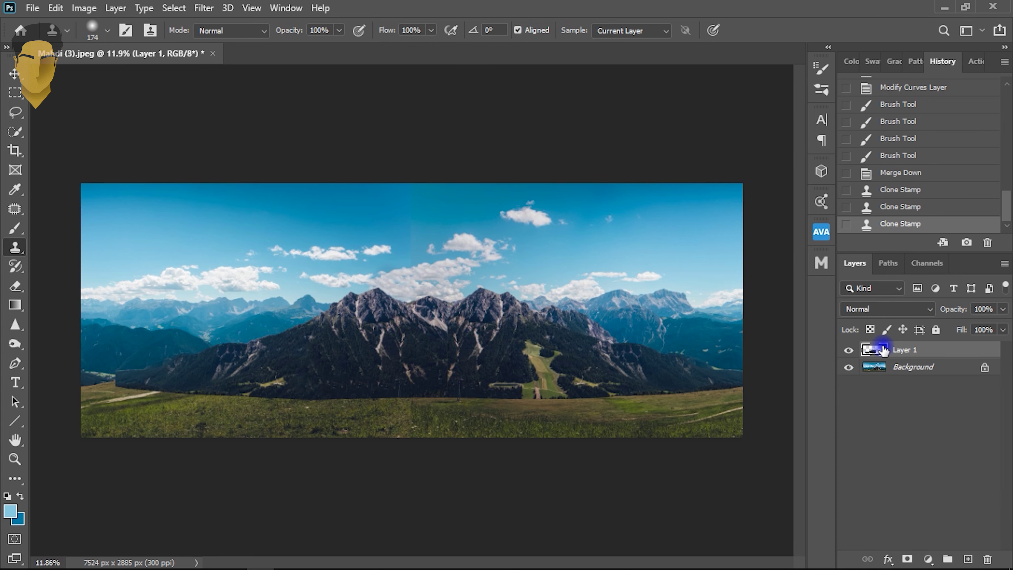
pyautogui.hotkey('ctrl', 'e')
# Step: Duplicate the Background layer
pyautogui.scroll(1, 447, 248)
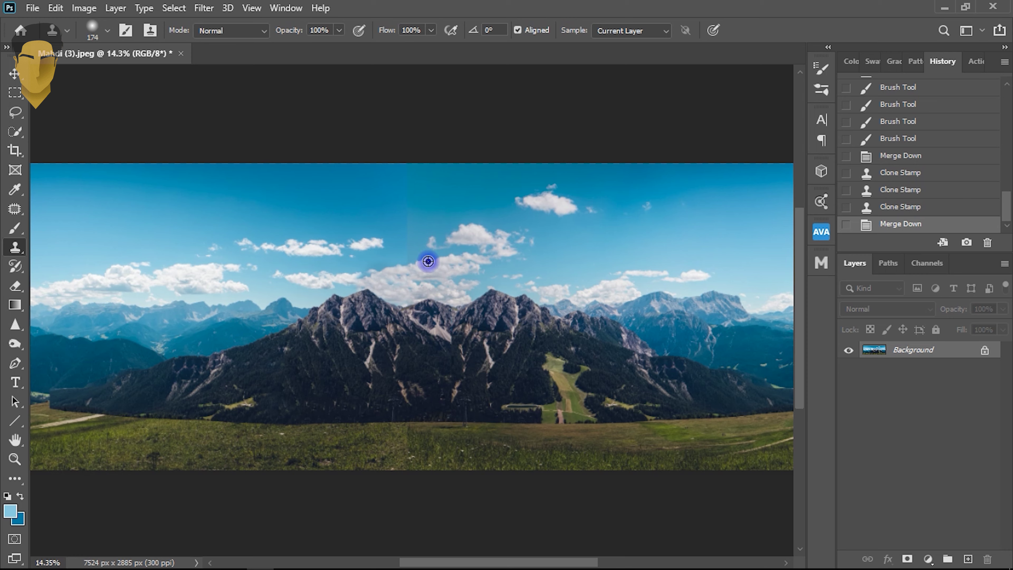
pyautogui.scroll(-1, 429, 260)
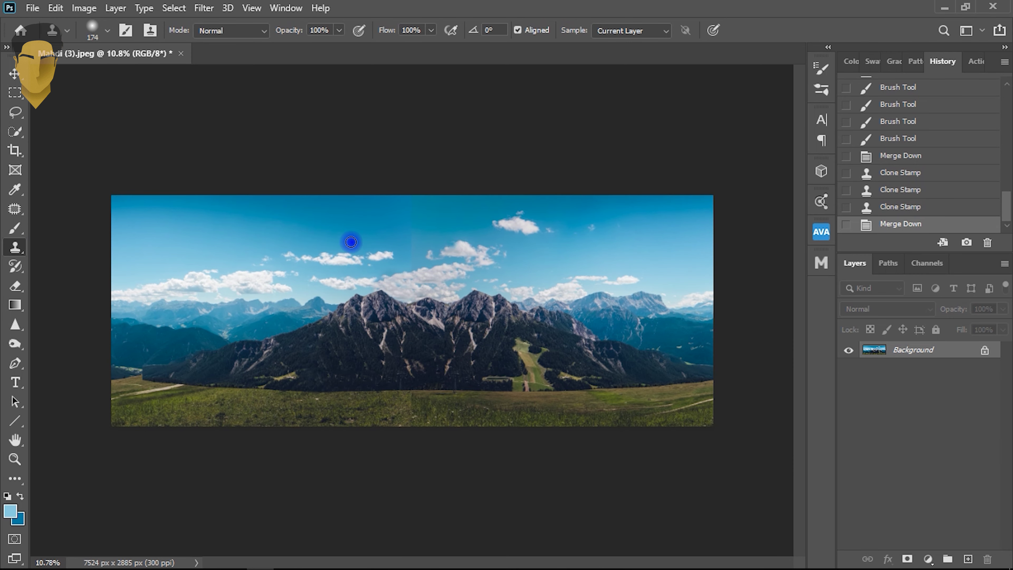
pyautogui.moveTo(873, 354); pyautogui.dragTo(968, 559)
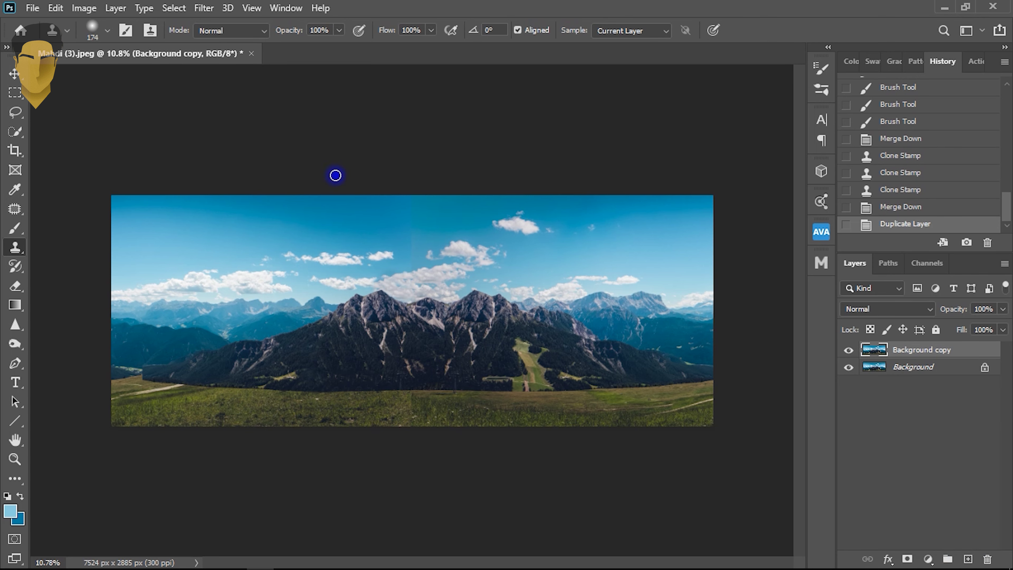
# Step: Convert the copy to Black & White with Cyans -196 and Blues -200
pyautogui.click(85, 8)
pyautogui.click(111, 46)
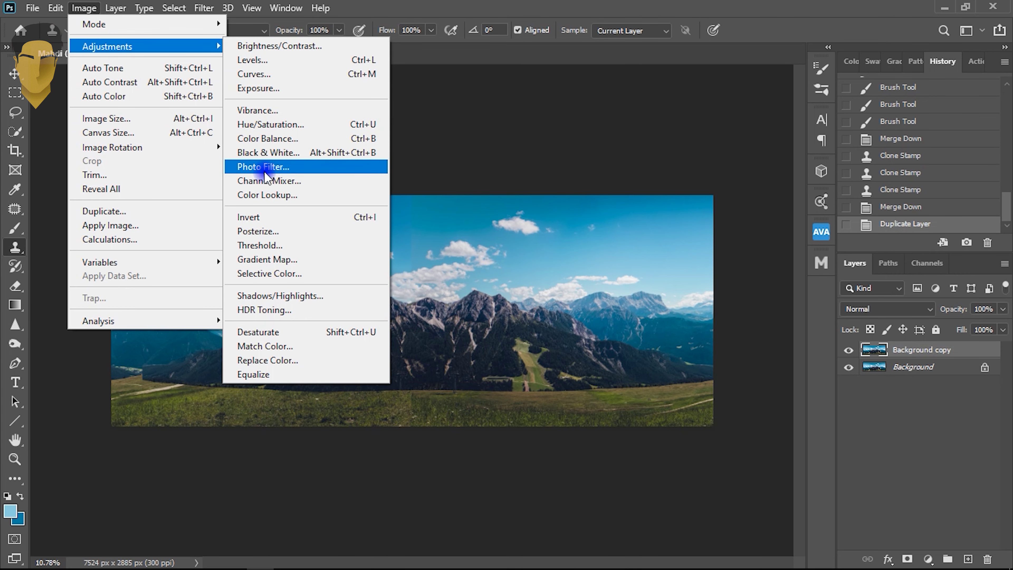
pyautogui.click(290, 158)
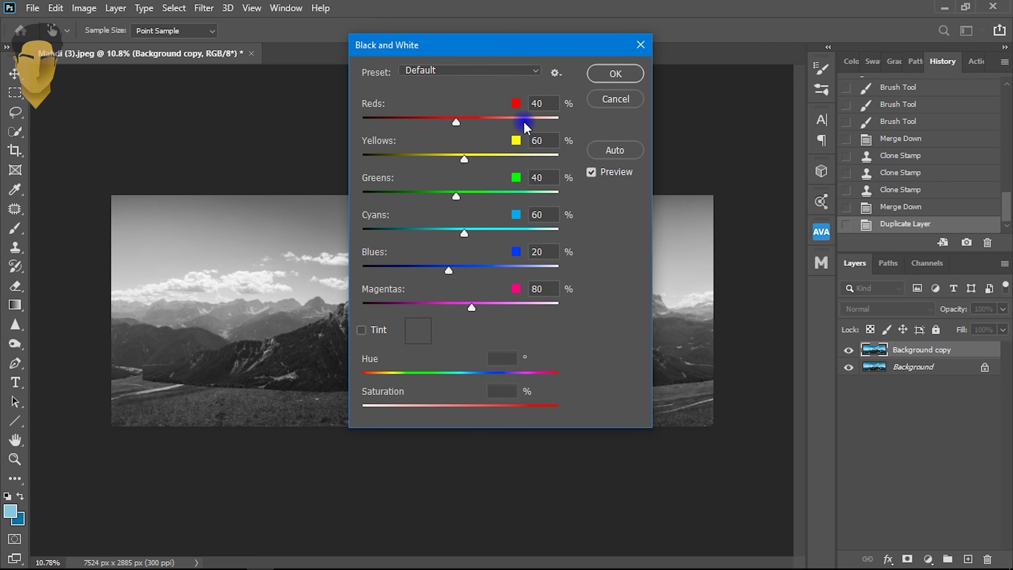
pyautogui.moveTo(503, 50); pyautogui.dragTo(647, 73)
pyautogui.scroll(2, 437, 229)
pyautogui.scroll(3, 419, 235)
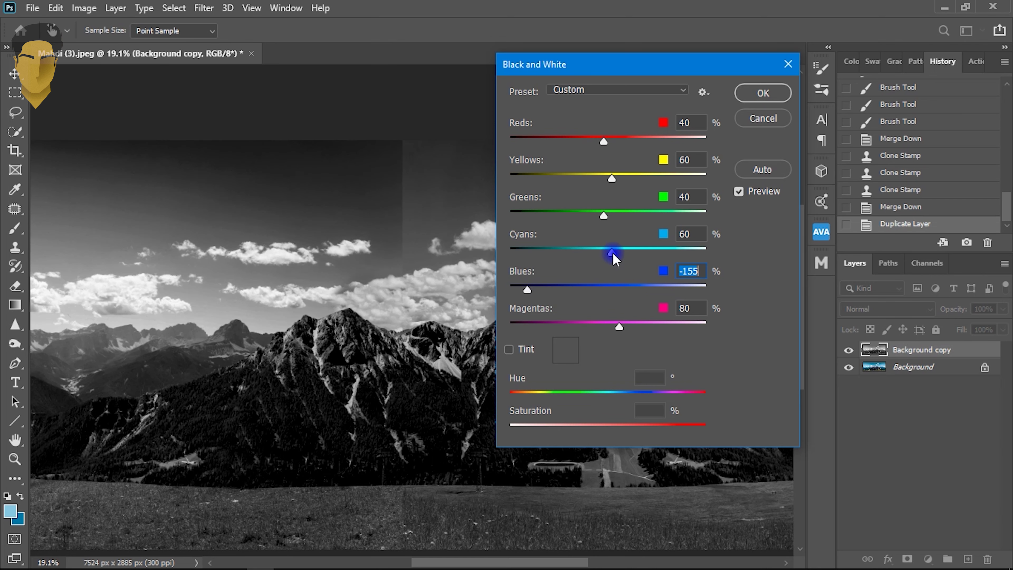
pyautogui.moveTo(567, 252); pyautogui.dragTo(514, 255)
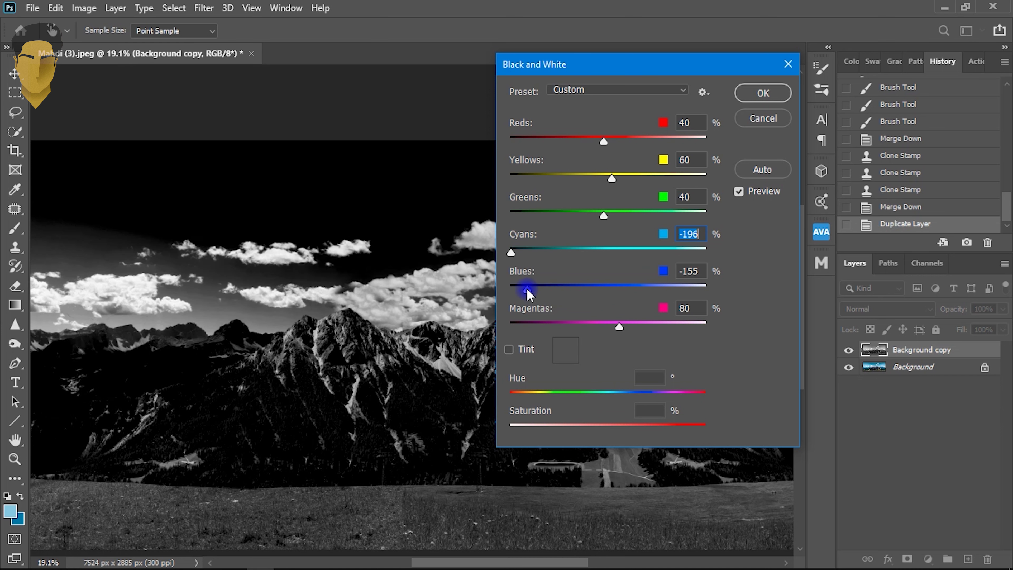
pyautogui.click(501, 283)
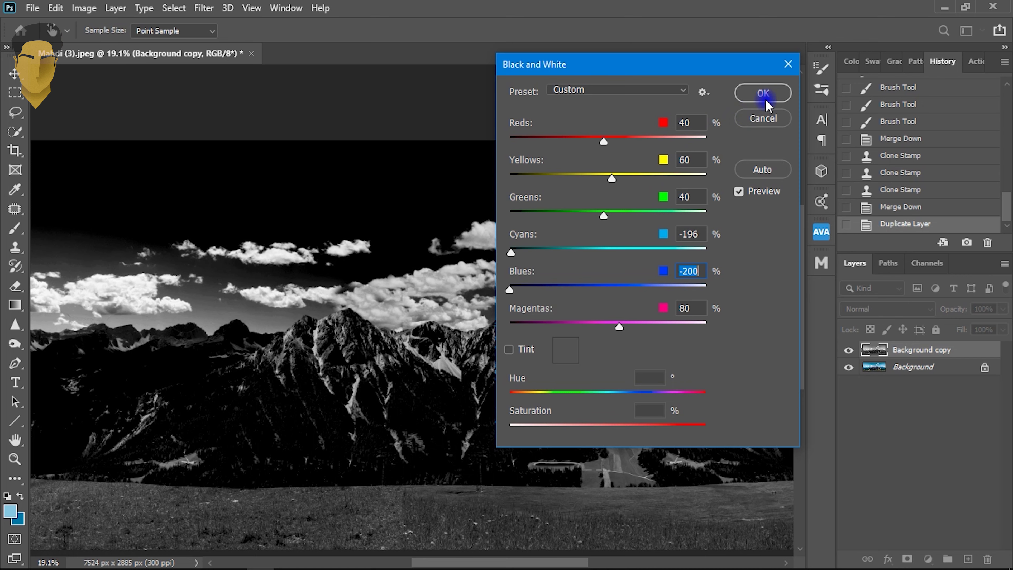
pyautogui.click(748, 93)
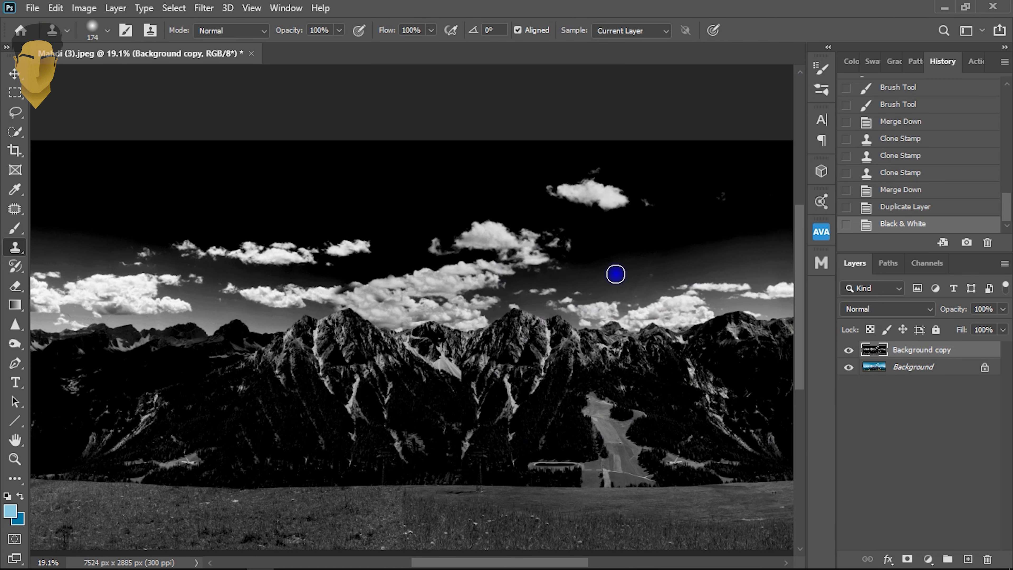
# Step: Load the RGB channel's bright areas as a selection and hide the black-and-white copy
pyautogui.scroll(-3, 484, 276)
pyautogui.scroll(-3, 560, 232)
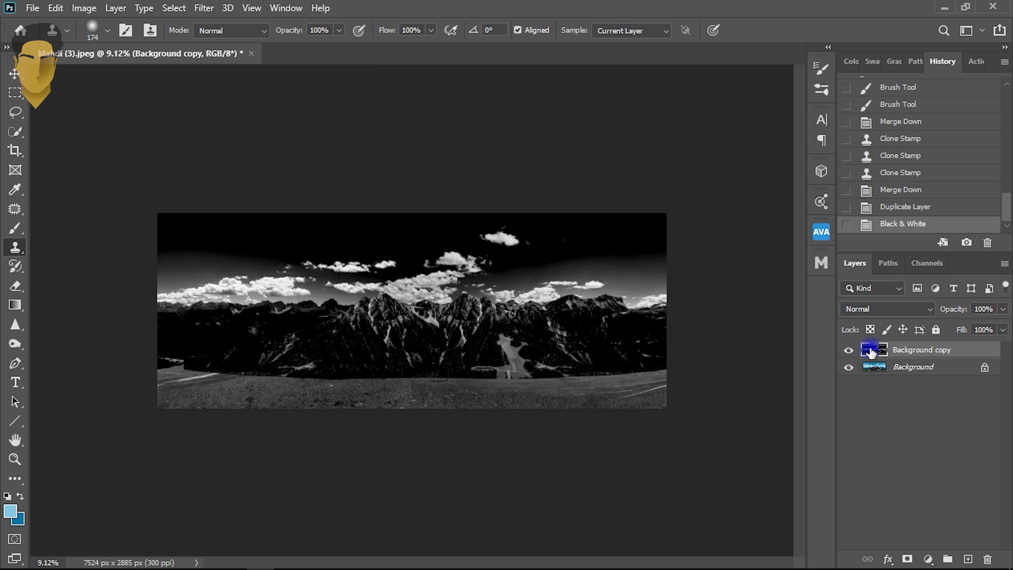
pyautogui.click(928, 264)
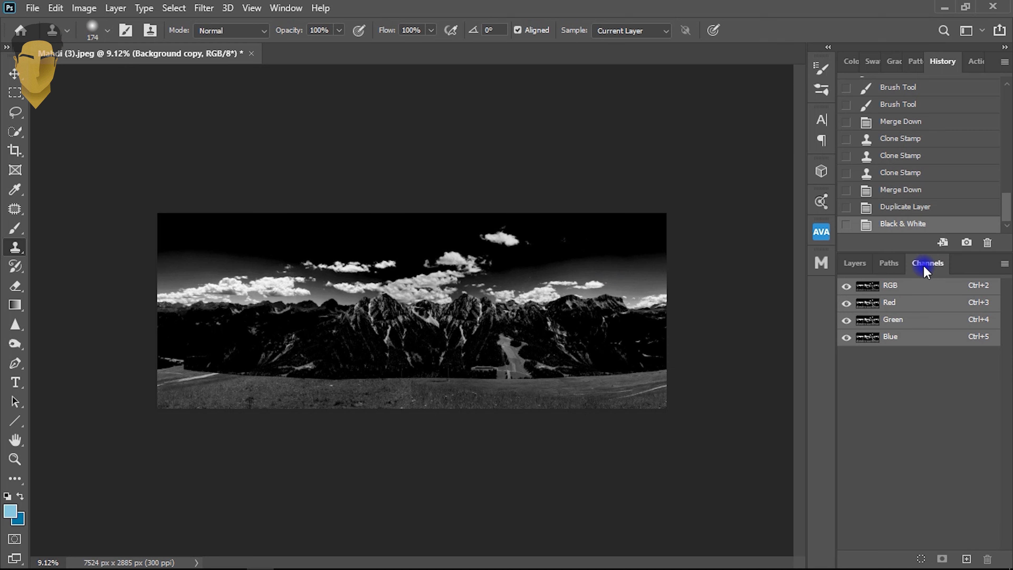
pyautogui.keyDown('ctrl'); pyautogui.click(868, 286); pyautogui.keyUp('ctrl')
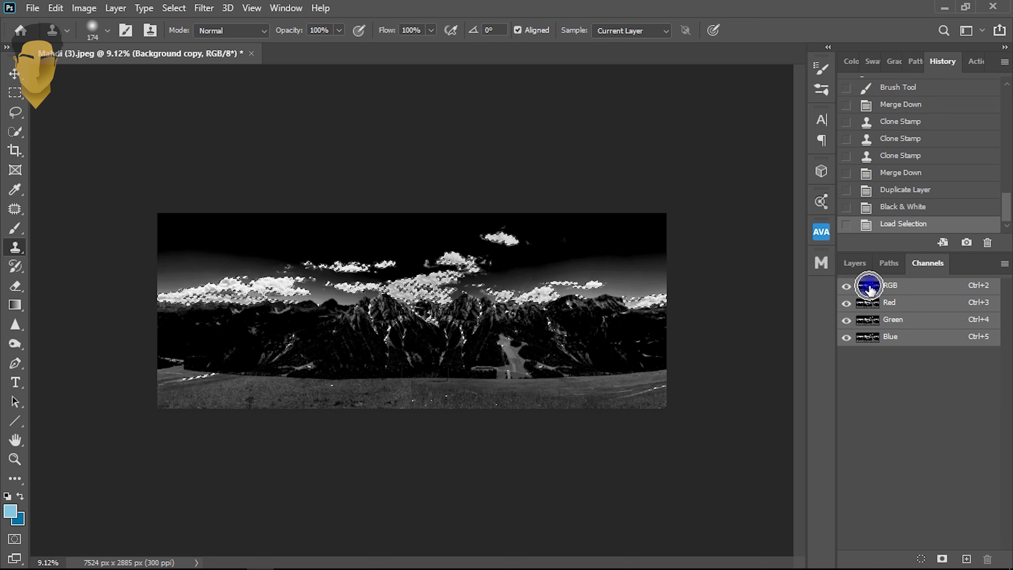
pyautogui.click(856, 264)
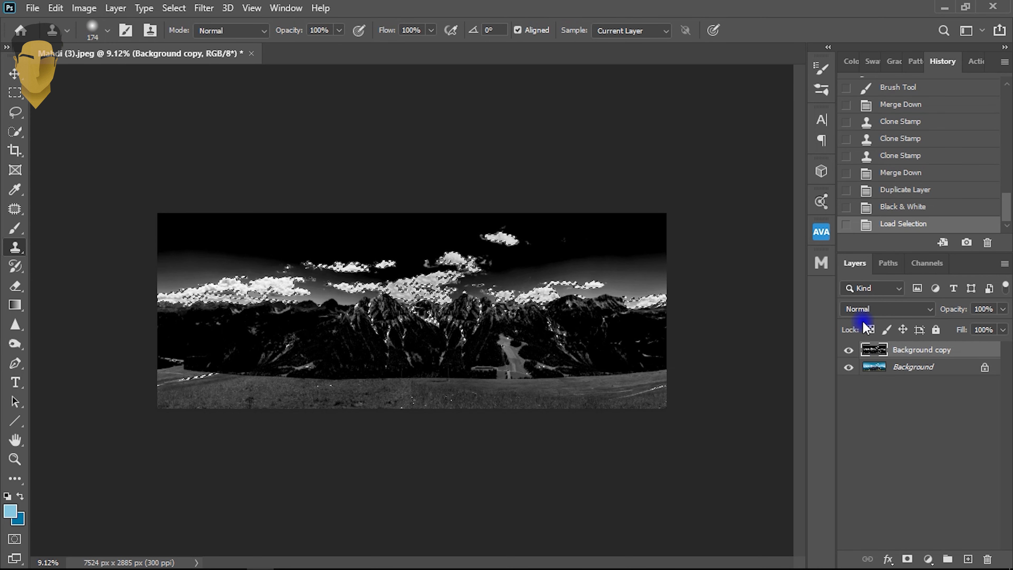
pyautogui.click(848, 352)
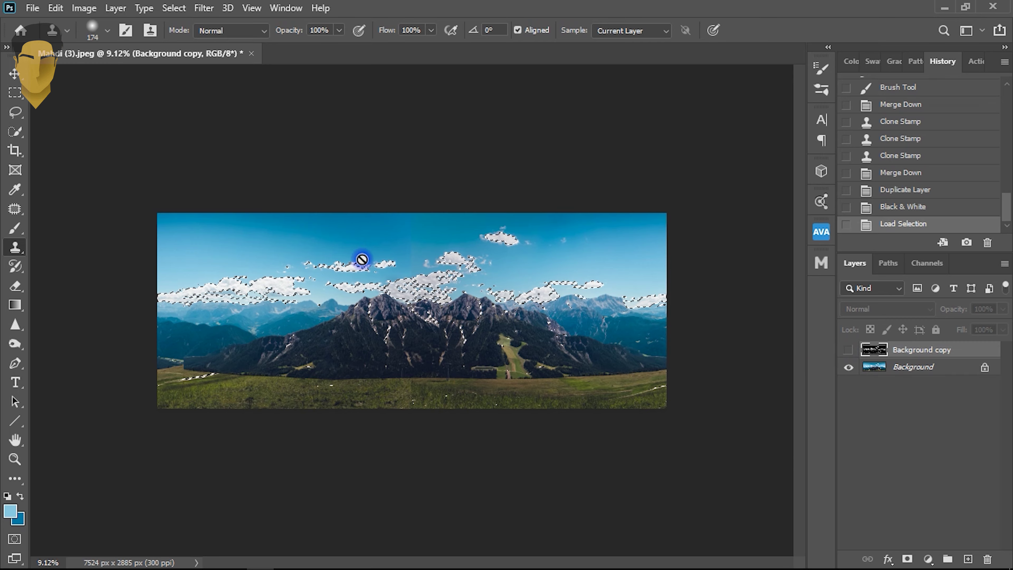
# Step: Invert the selection to exclude the clouds and add a new empty layer
pyautogui.scroll(4, 362, 256)
pyautogui.scroll(2, 404, 281)
pyautogui.scroll(-2, 404, 281)
pyautogui.scroll(-1, 404, 282)
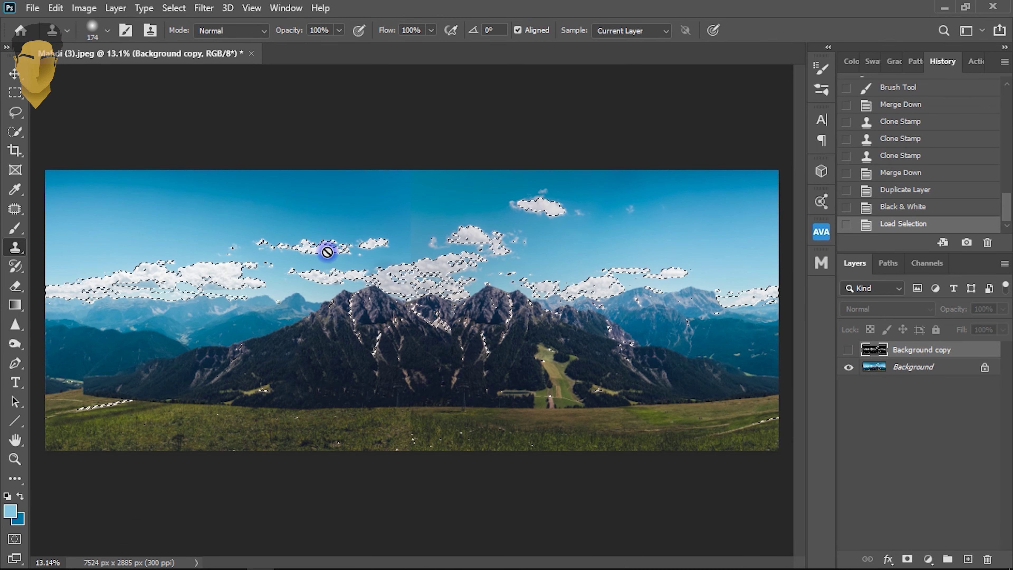
pyautogui.click(12, 94)
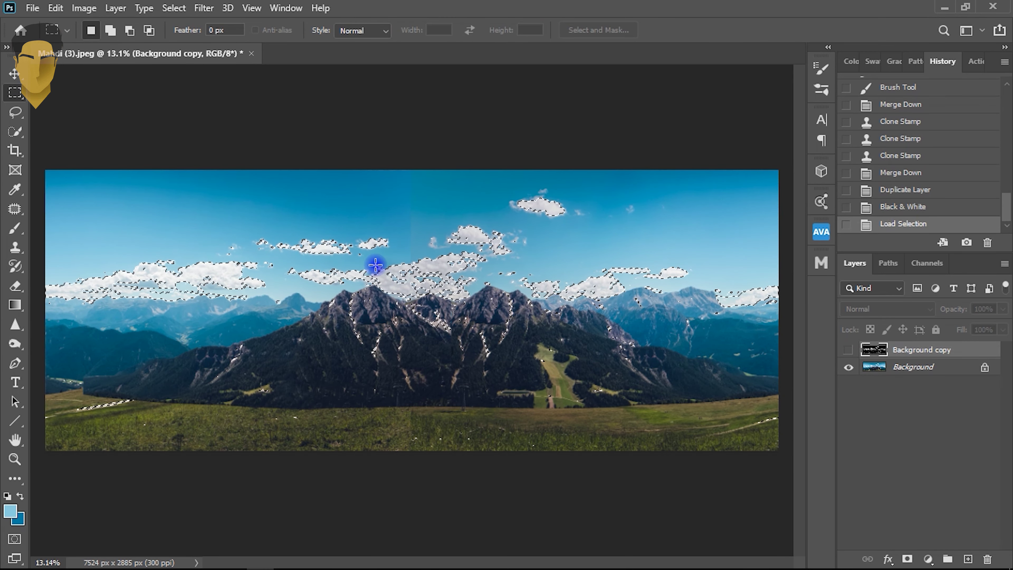
pyautogui.rightClick(426, 253)
pyautogui.click(459, 278)
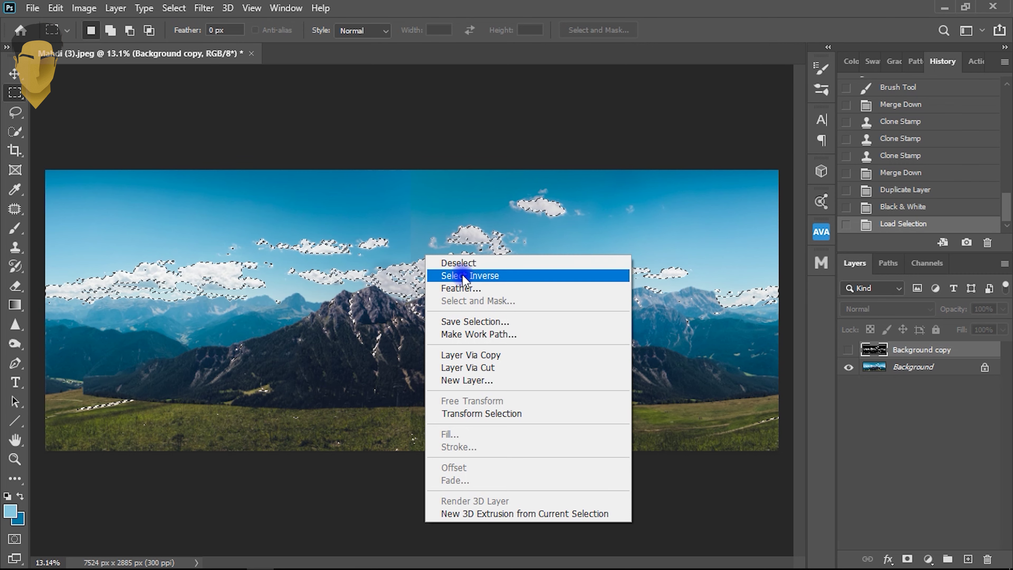
pyautogui.click(469, 276)
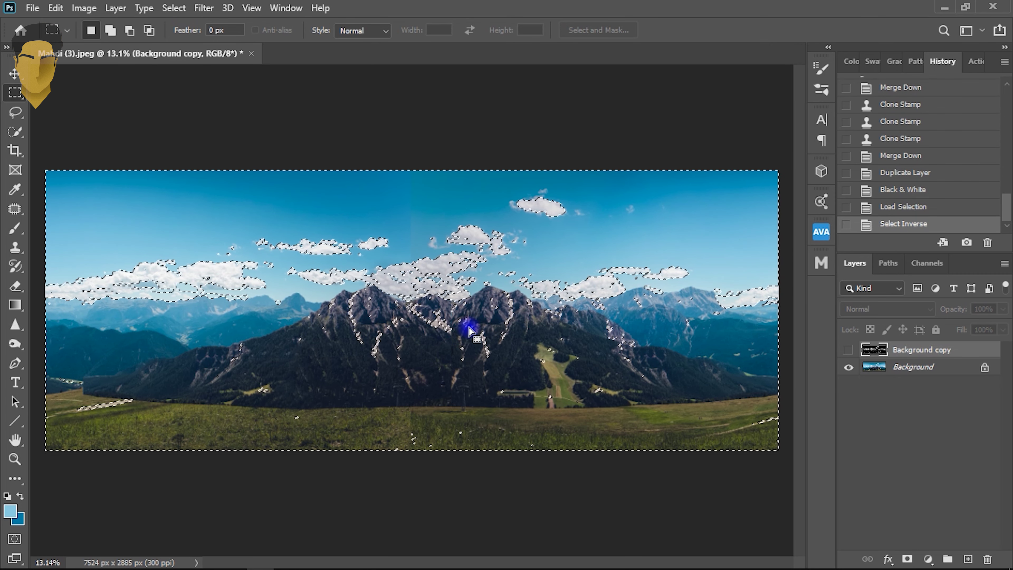
pyautogui.click(966, 557)
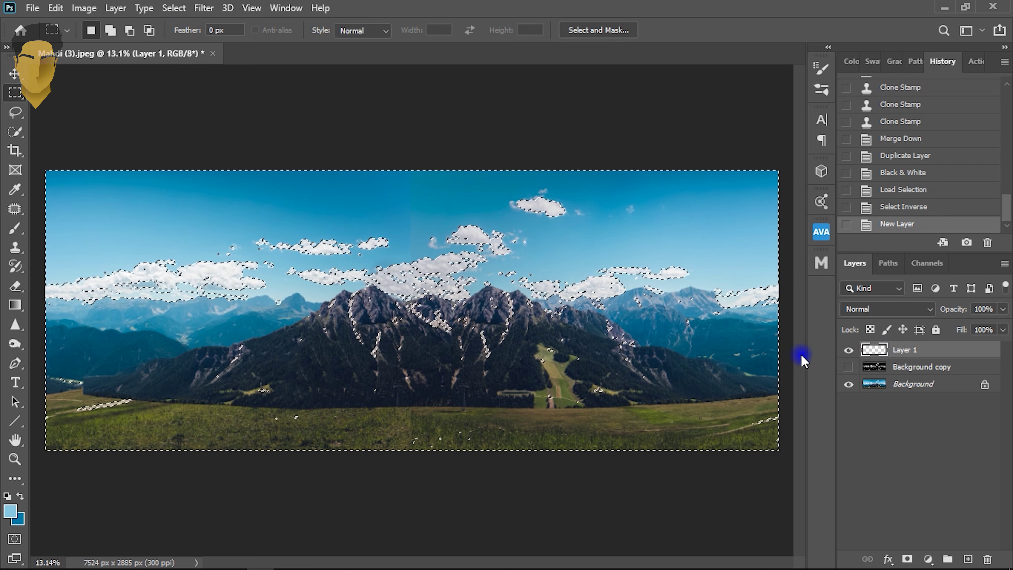
pyautogui.click(15, 305)
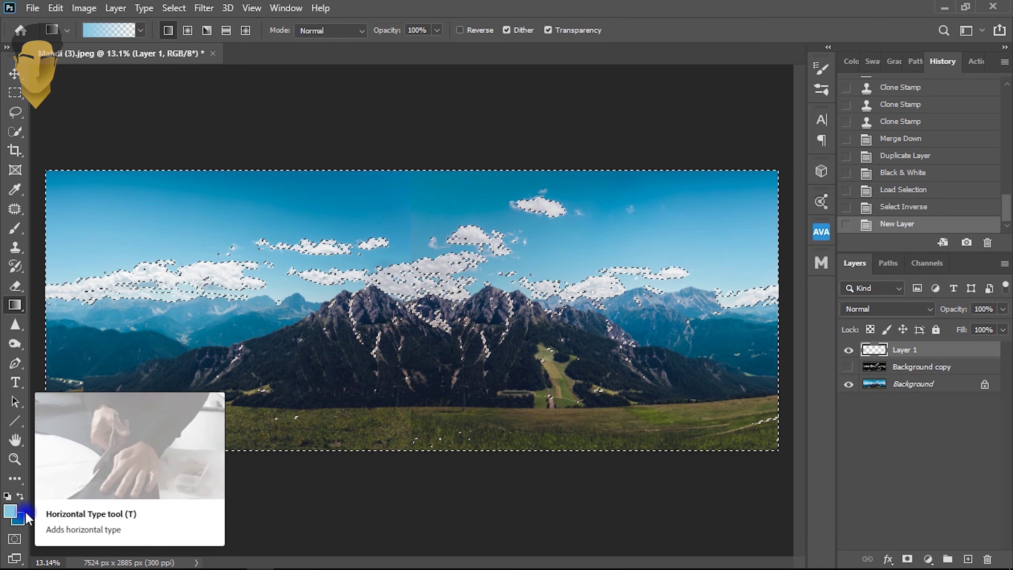
# Step: Sample a light sky blue (a9cbe6) from the image as the foreground colour
pyautogui.click(11, 510)
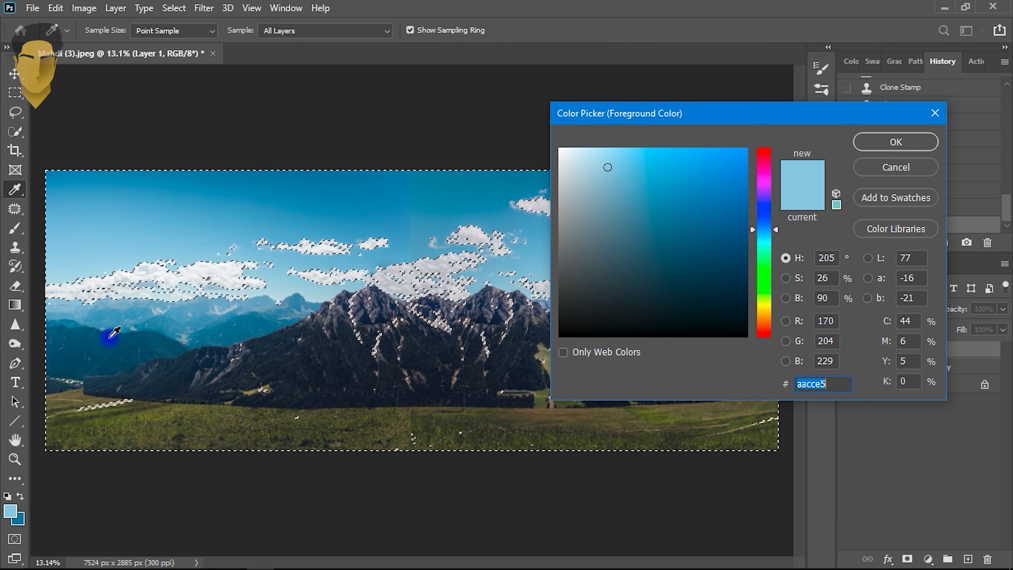
pyautogui.click(99, 250)
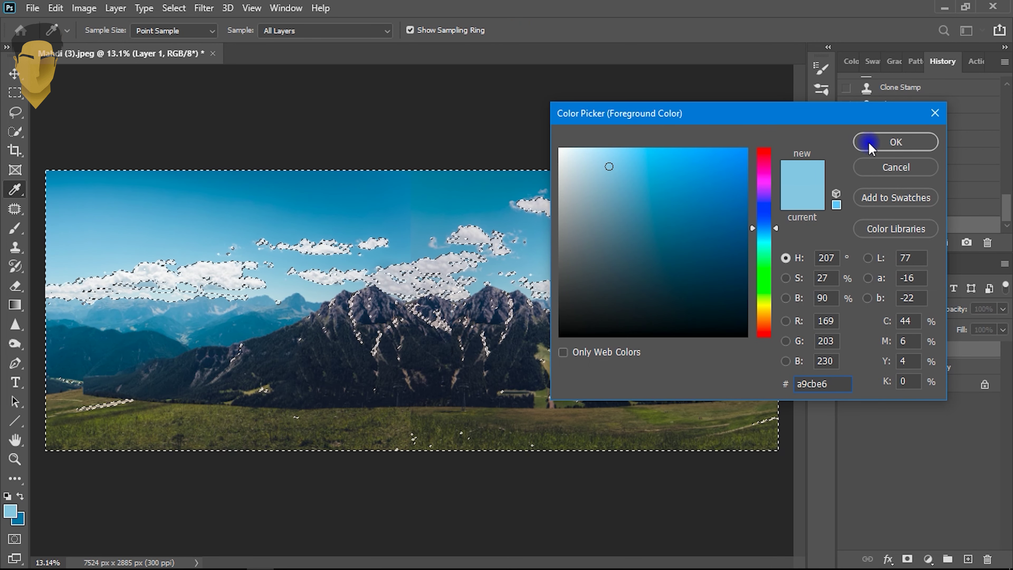
pyautogui.click(893, 142)
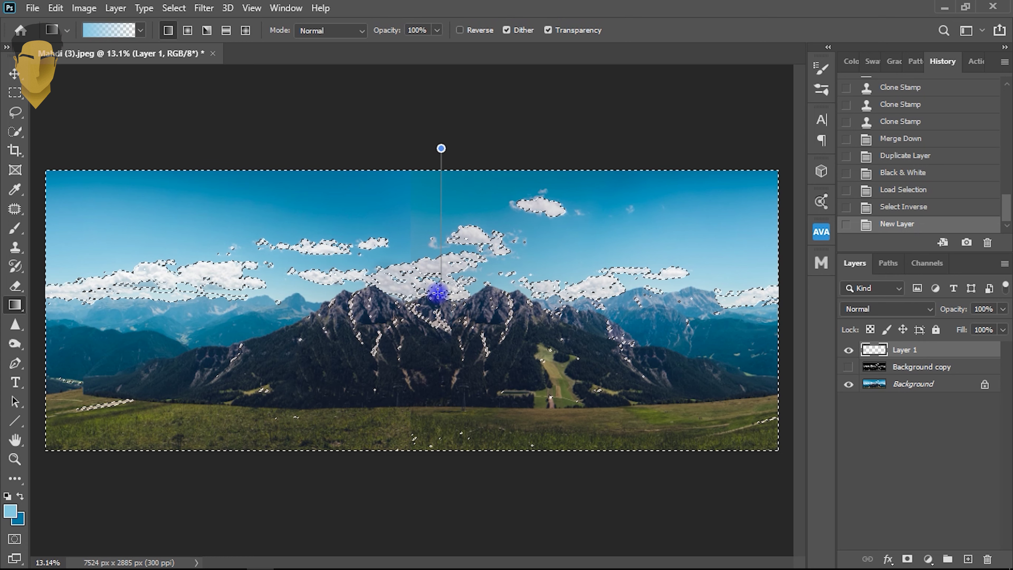
# Step: Drag several light blue gradients down the sky around the clouds, then deselect
pyautogui.moveTo(437, 293); pyautogui.dragTo(438, 291)
pyautogui.moveTo(435, 145); pyautogui.dragTo(430, 212)
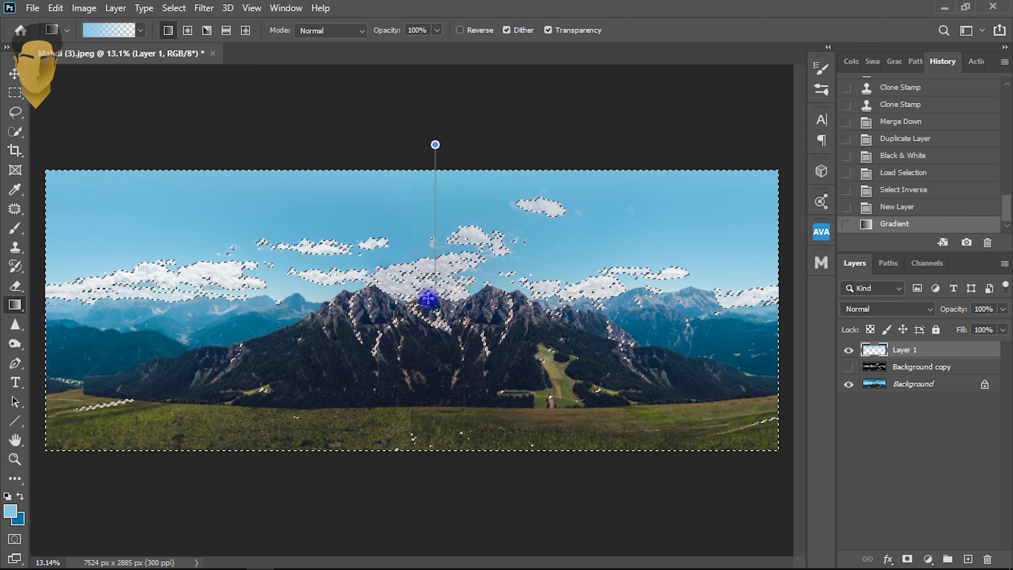
pyautogui.moveTo(427, 299); pyautogui.dragTo(424, 295)
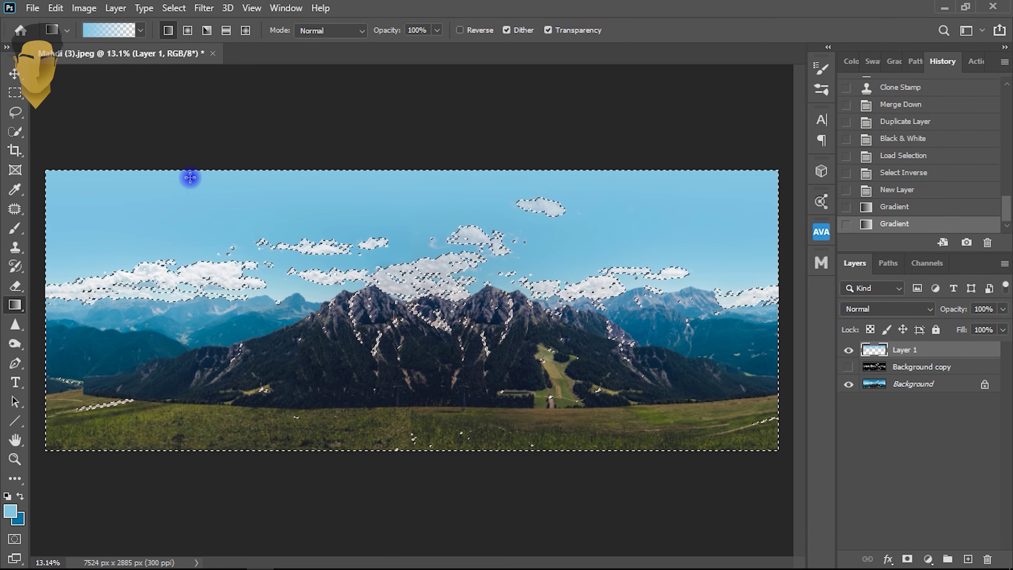
pyautogui.moveTo(134, 276); pyautogui.dragTo(134, 277)
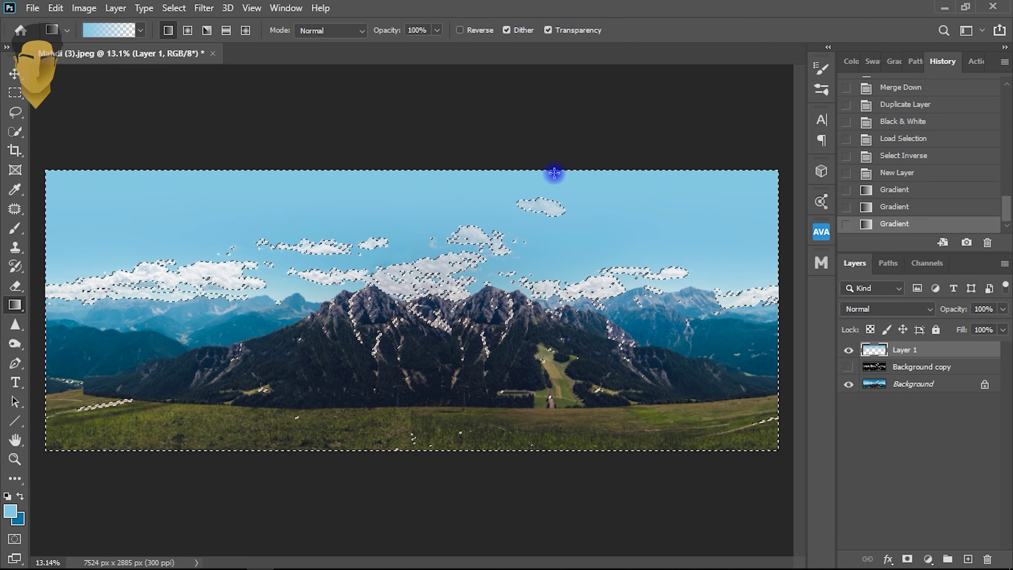
pyautogui.moveTo(627, 162); pyautogui.dragTo(617, 302)
pyautogui.moveTo(421, 172); pyautogui.dragTo(415, 265)
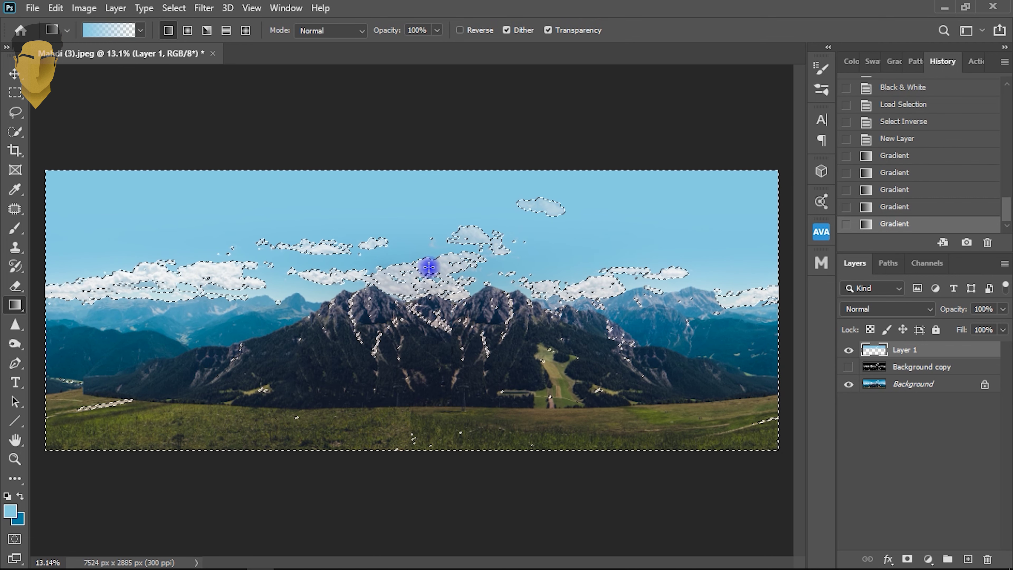
pyautogui.hotkey('ctrl', 'd')
# Step: Select the Background and merge all layers into one
pyautogui.scroll(-2, 452, 326)
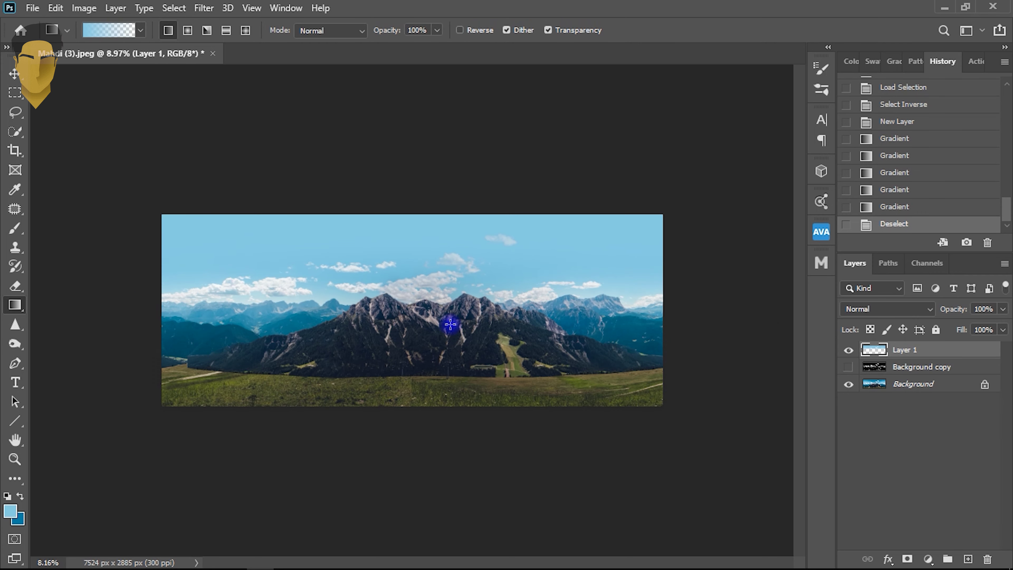
pyautogui.scroll(4, 395, 288)
pyautogui.scroll(-1, 395, 295)
pyautogui.scroll(-1, 395, 296)
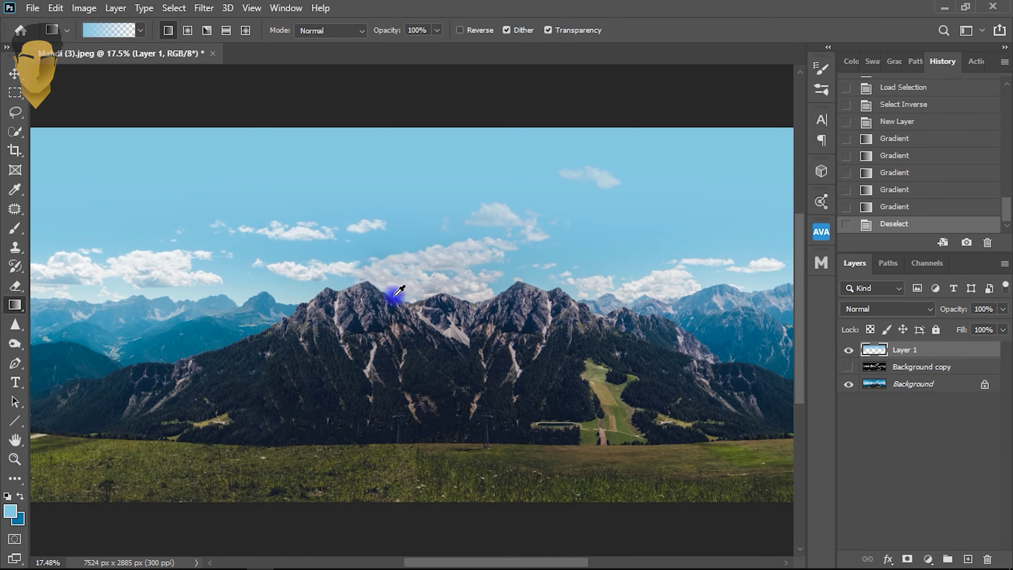
pyautogui.scroll(-1, 394, 296)
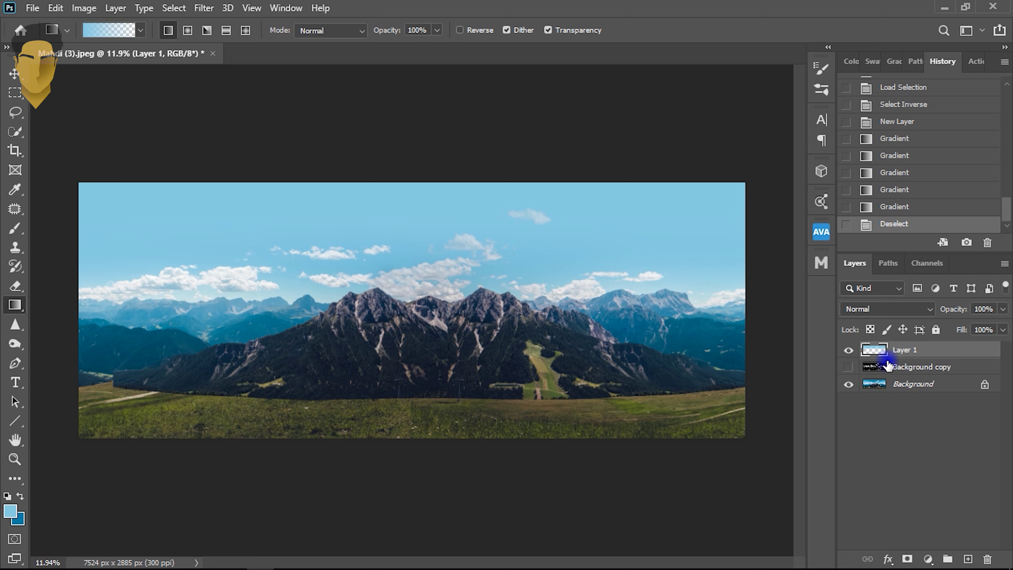
pyautogui.click(912, 388)
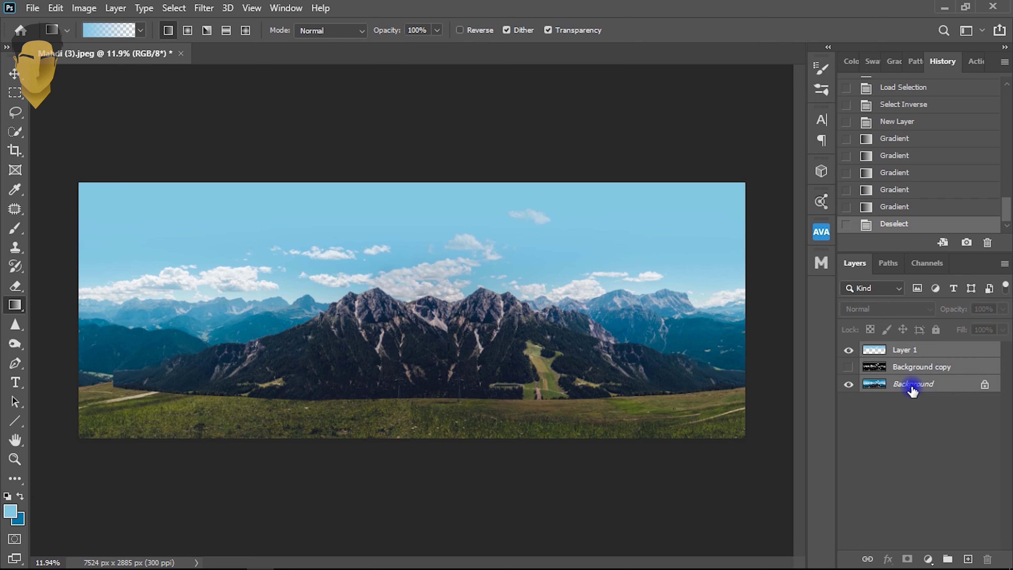
pyautogui.hotkey('ctrl', 'e')
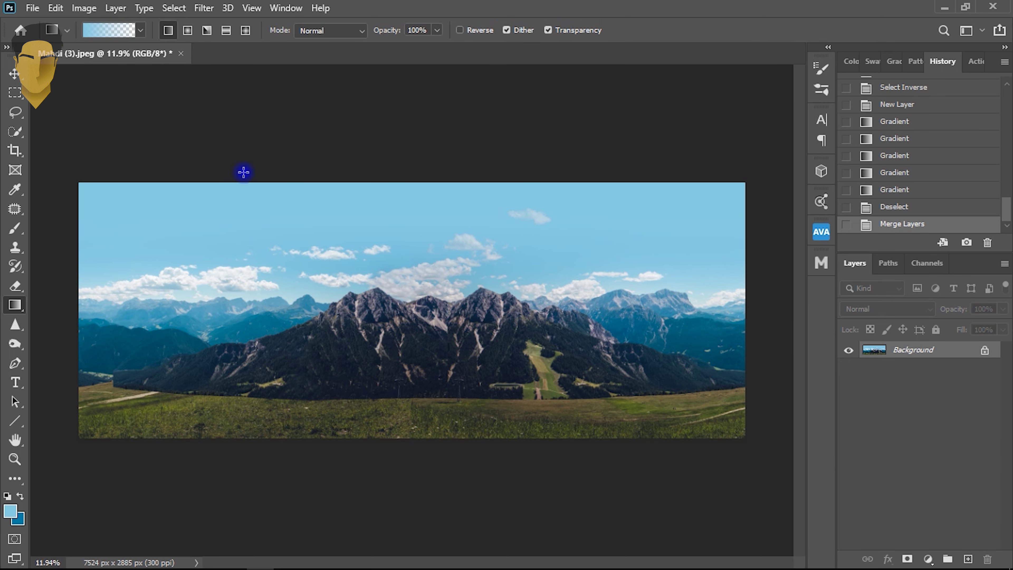
# Step: Resize the image to 4500 × 4500 px with width and height unlinked
pyautogui.click(85, 8)
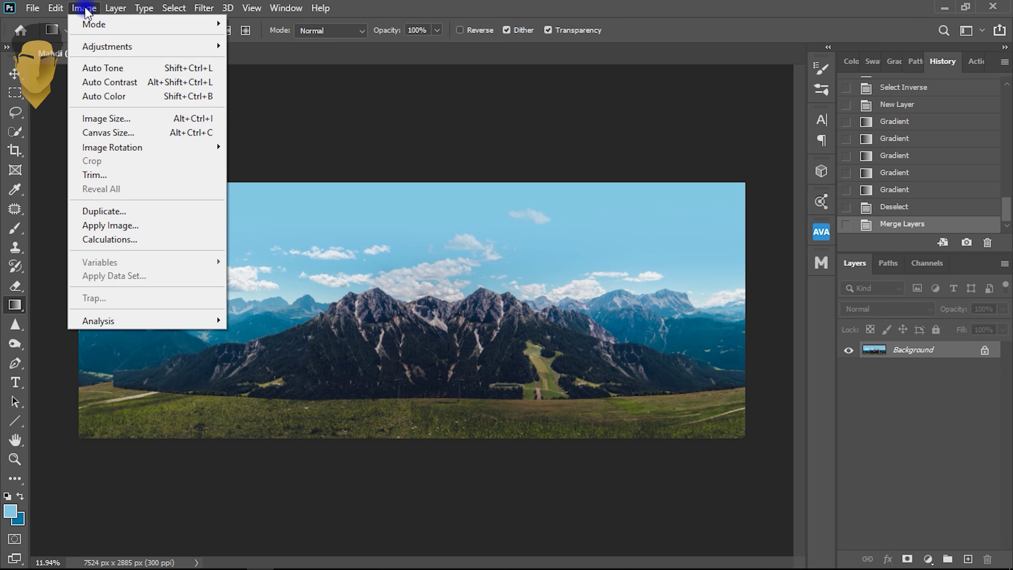
pyautogui.click(138, 119)
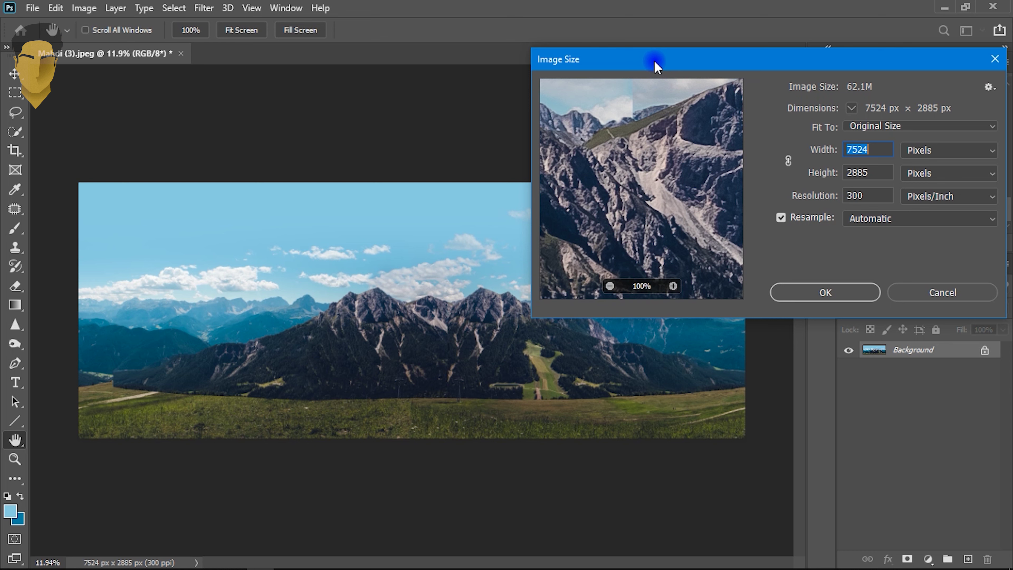
pyautogui.moveTo(655, 62); pyautogui.dragTo(585, 60)
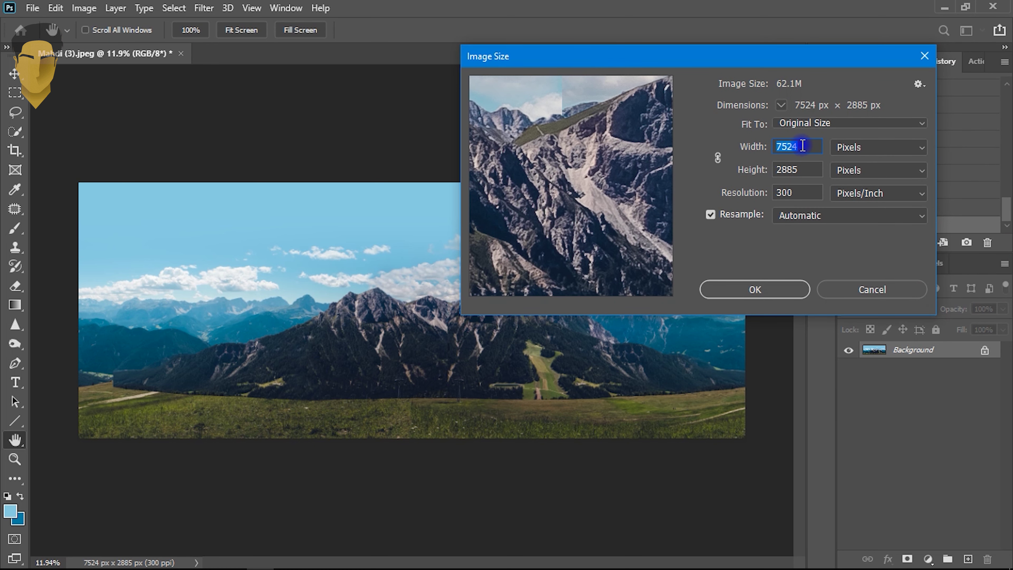
pyautogui.write('450')
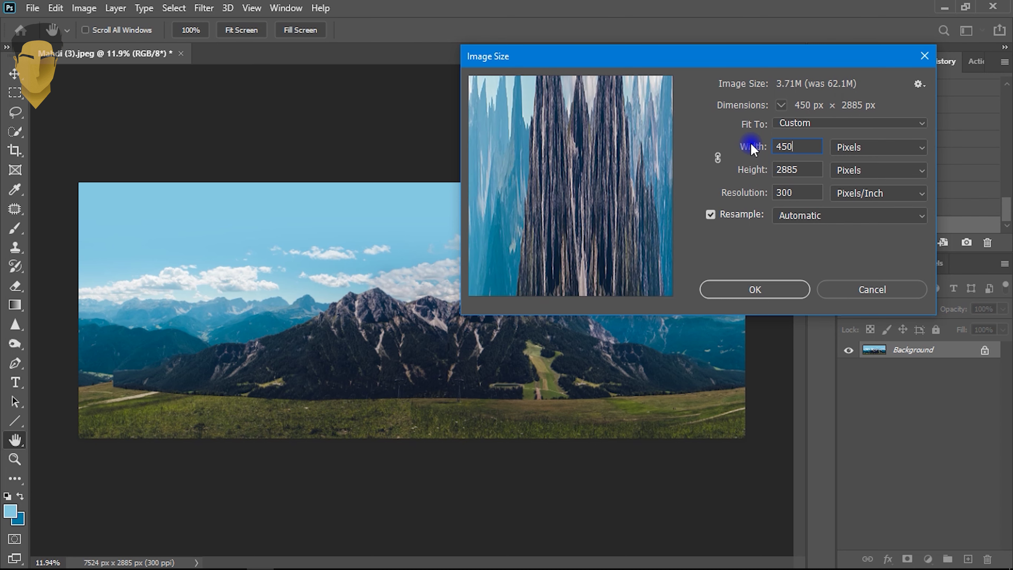
pyautogui.write('0')
pyautogui.click(747, 146)
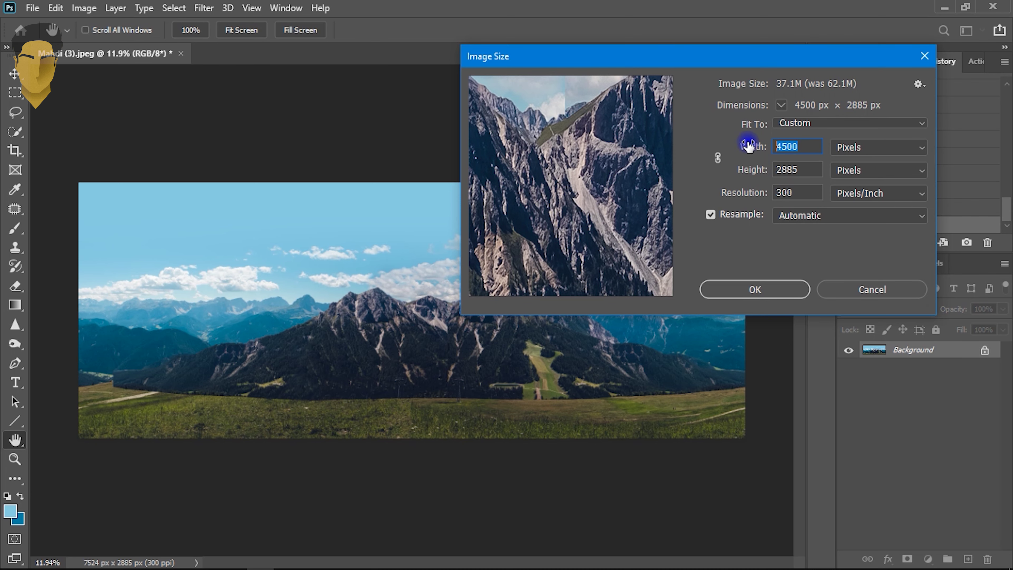
pyautogui.click(744, 164)
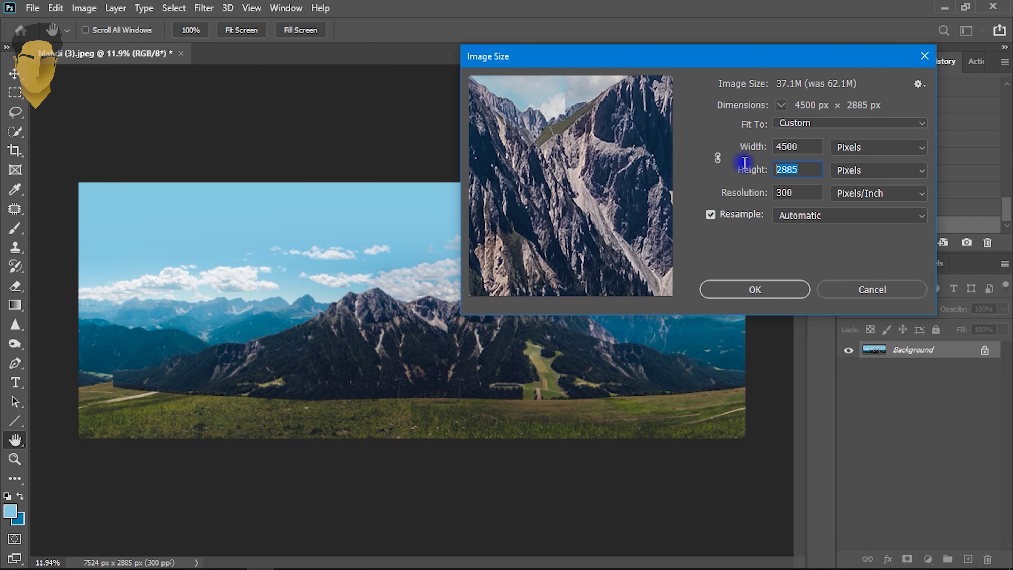
pyautogui.write('4500')
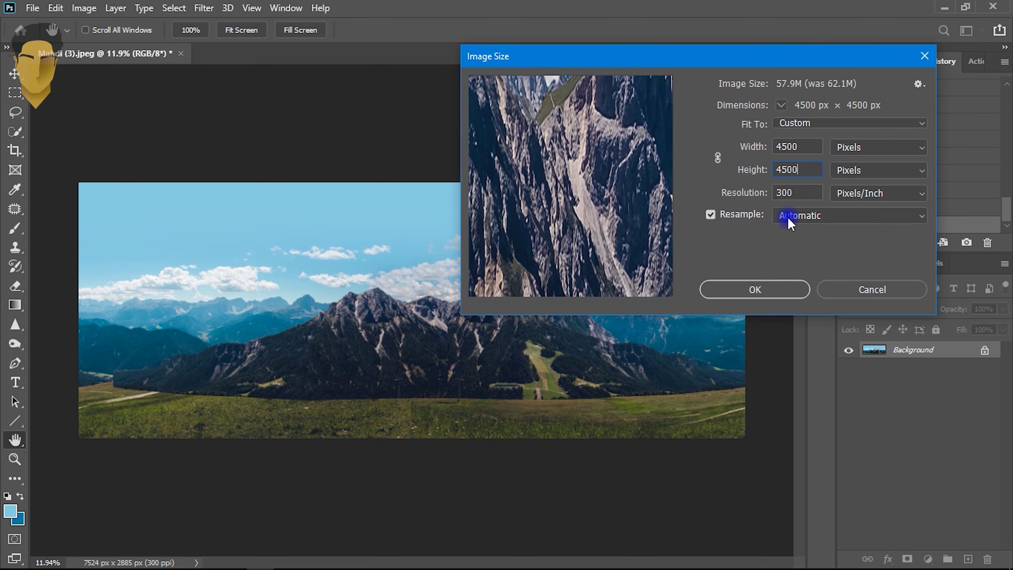
pyautogui.click(774, 300)
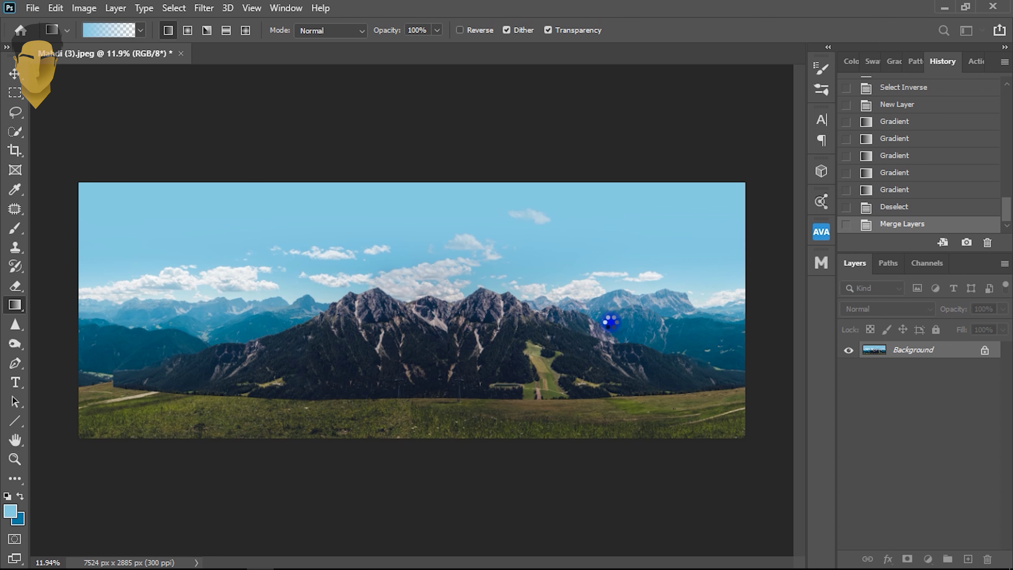
pyautogui.scroll(-2, 428, 294)
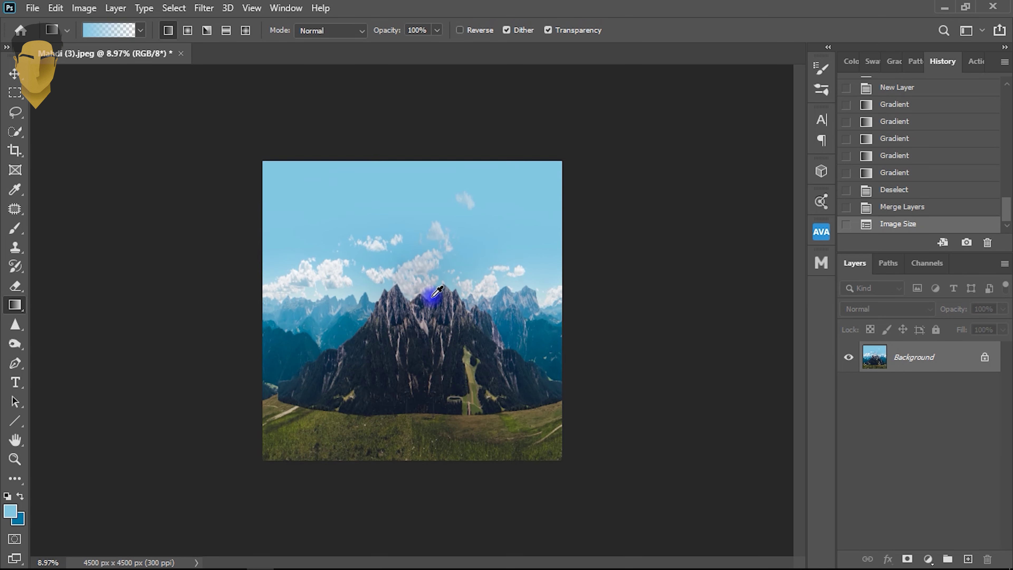
pyautogui.scroll(1, 463, 384)
pyautogui.scroll(3, 459, 382)
pyautogui.scroll(-1, 455, 380)
pyautogui.scroll(-2, 448, 378)
pyautogui.scroll(1, 335, 326)
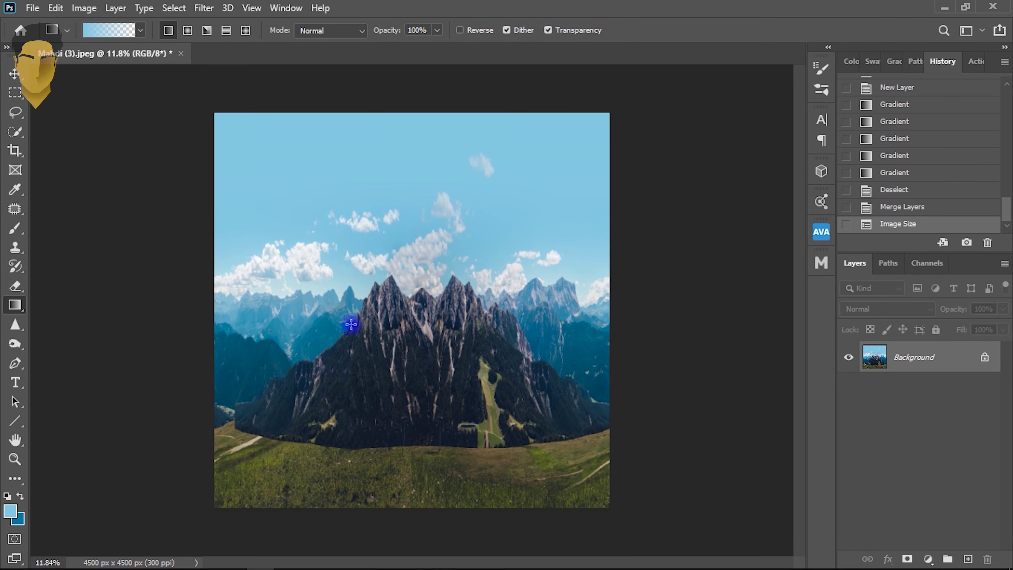
# Step: Apply Polar Coordinates (Rectangular to Polar) to form the circle, then duplicate the layer
pyautogui.click(203, 9)
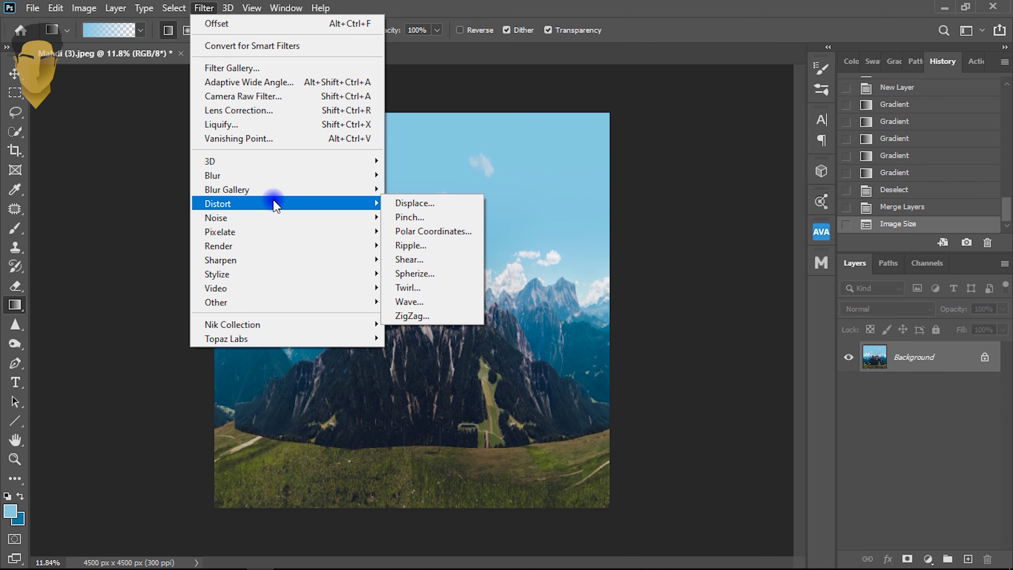
pyautogui.click(410, 234)
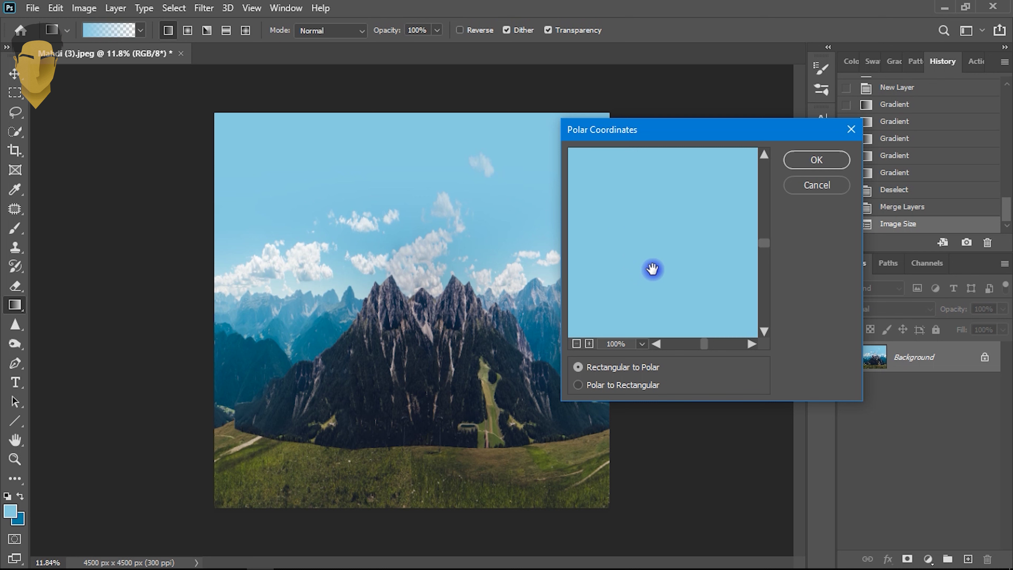
pyautogui.keyDown('alt'); pyautogui.click(664, 251); pyautogui.keyUp('alt')
pyautogui.keyDown('alt'); pyautogui.click(665, 252); pyautogui.keyUp('alt')
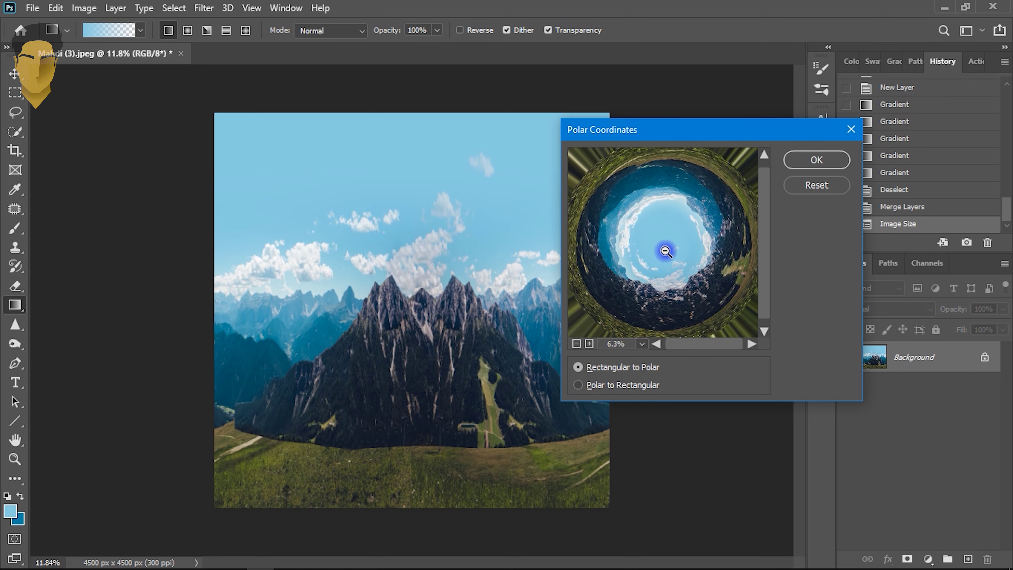
pyautogui.click(812, 164)
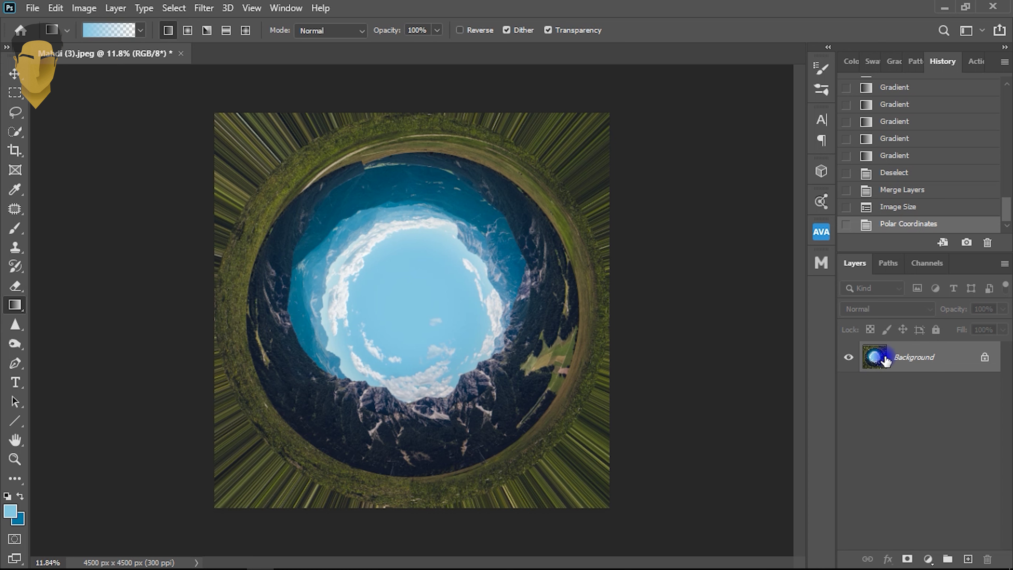
pyautogui.moveTo(885, 362); pyautogui.dragTo(967, 561)
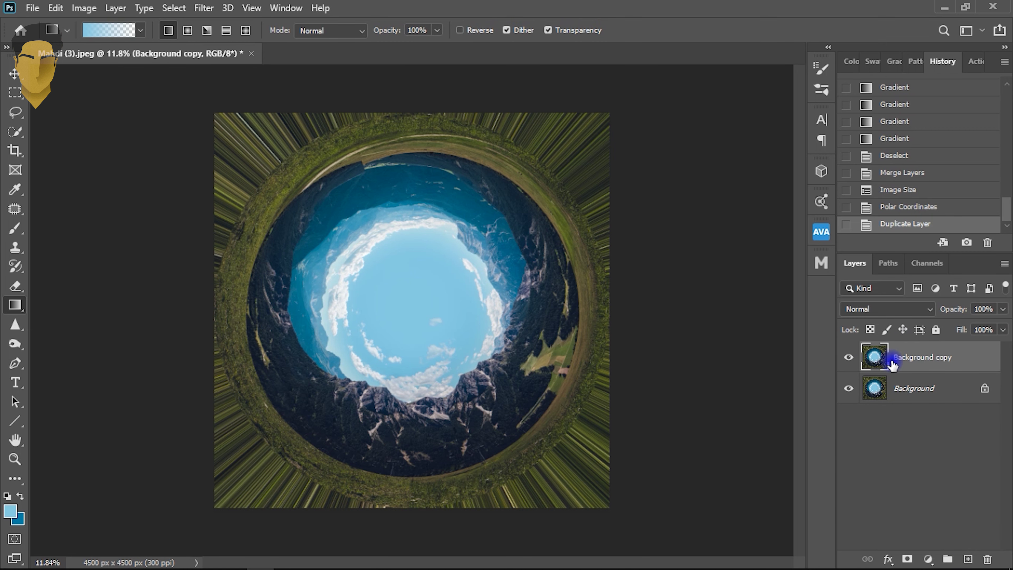
# Step: Scale the duplicated circle up to about 115% with Free Transform
pyautogui.hotkey('ctrl', 't')
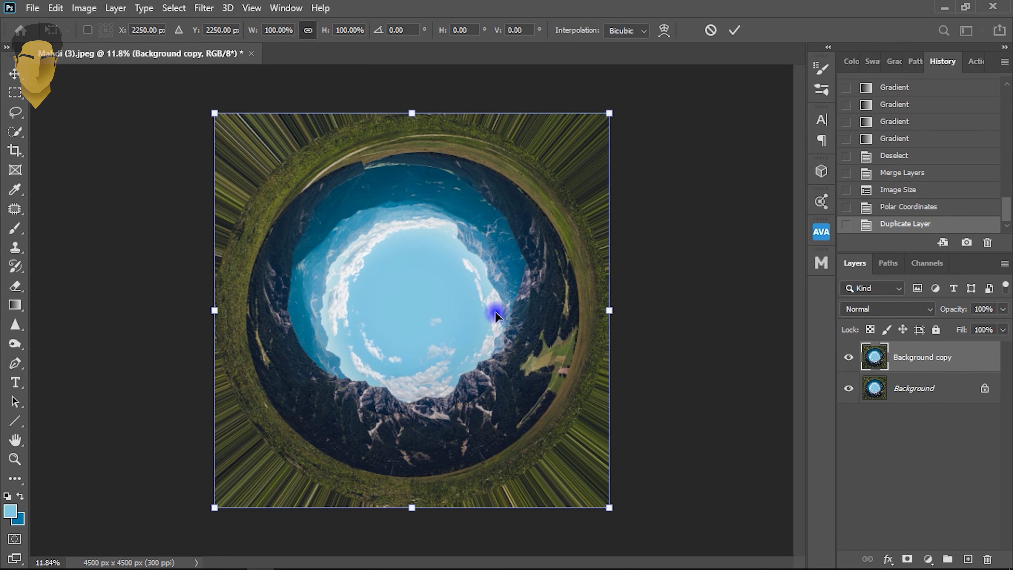
pyautogui.hotkey('ctrl', '-')
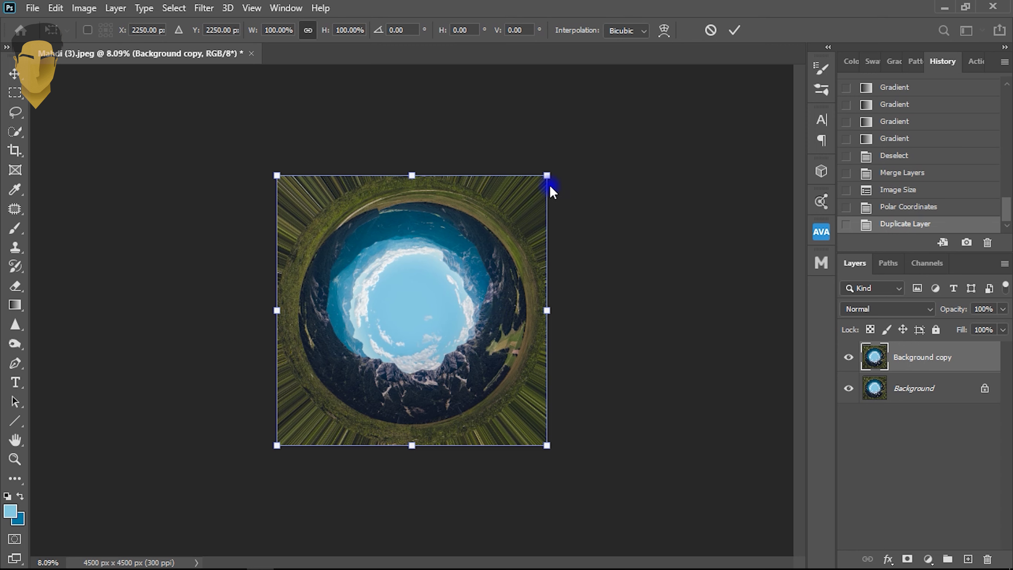
pyautogui.moveTo(551, 172); pyautogui.dragTo(568, 155)
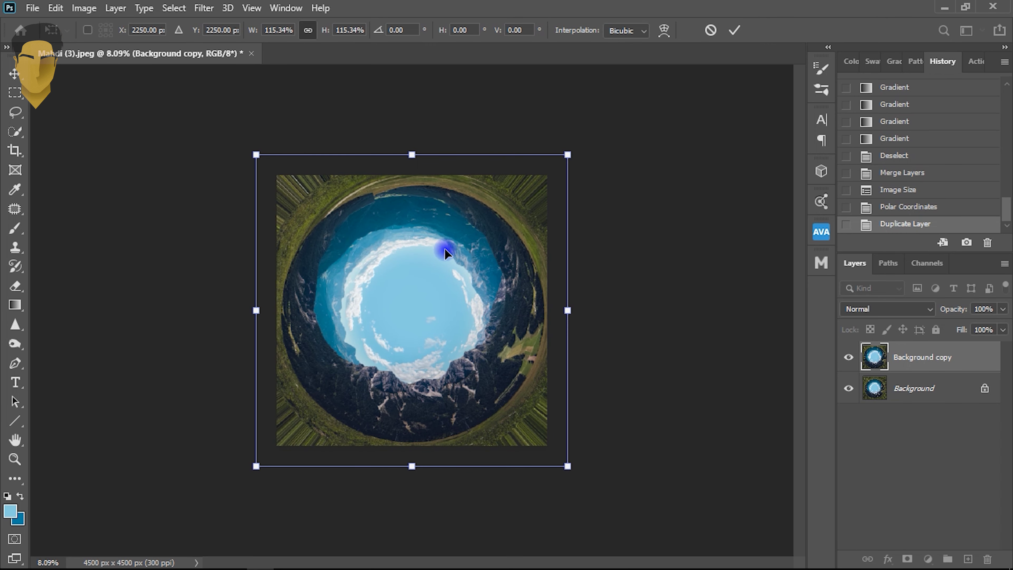
# Step: Apply a Fisheye warp with Bend about -30.6% and commit it
pyautogui.click(660, 31)
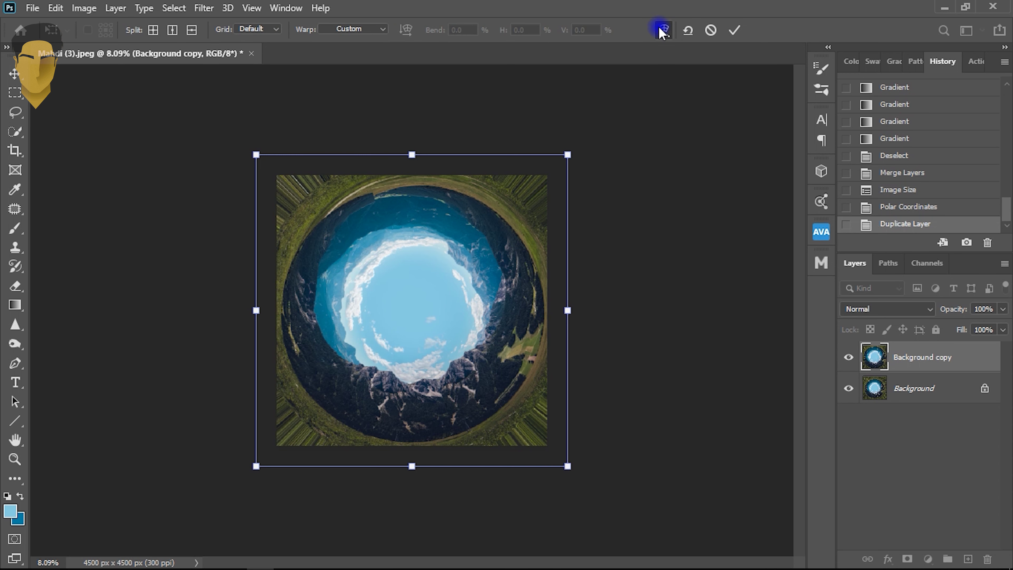
pyautogui.click(258, 29)
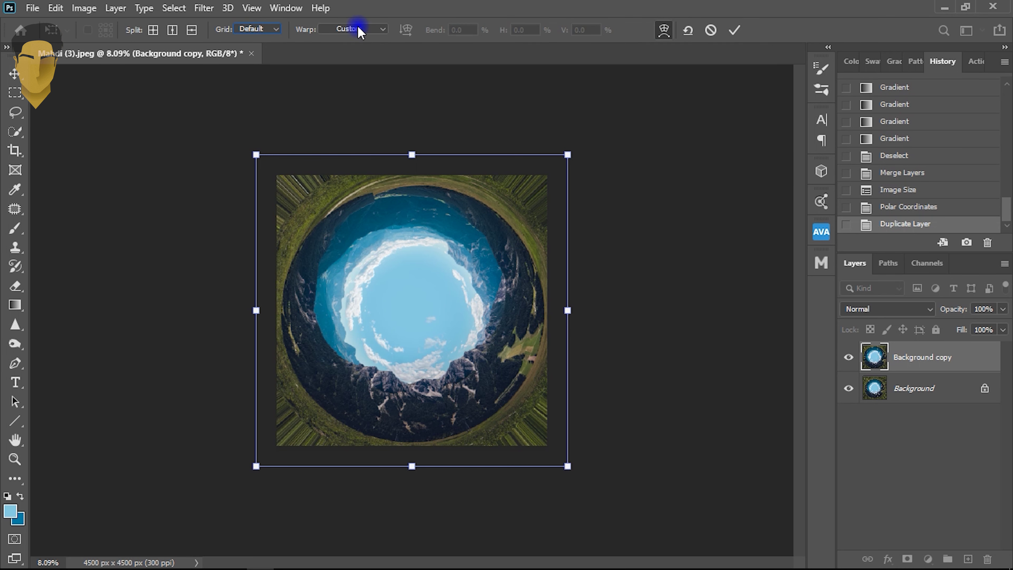
pyautogui.click(360, 33)
pyautogui.click(344, 232)
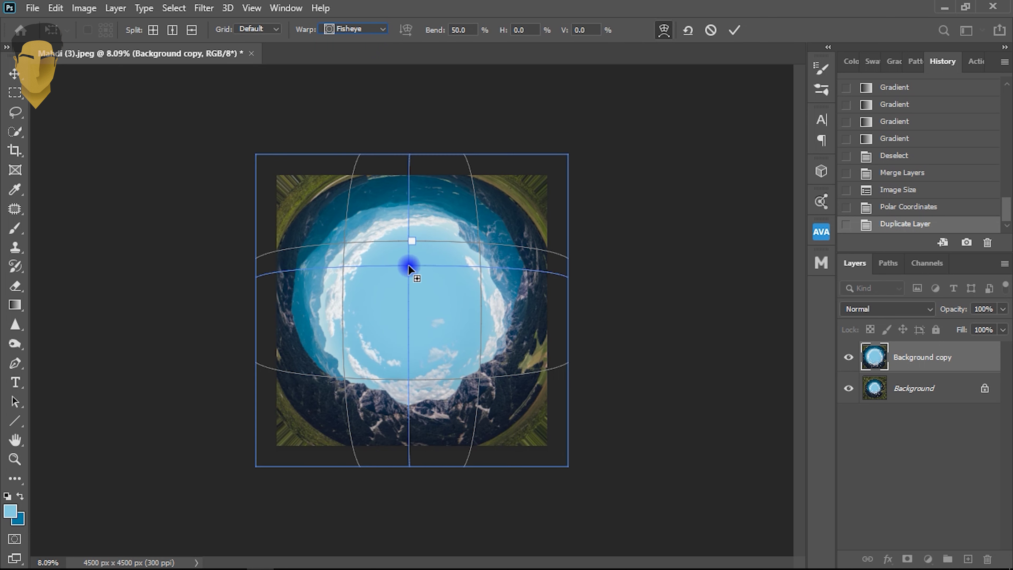
pyautogui.click(463, 30)
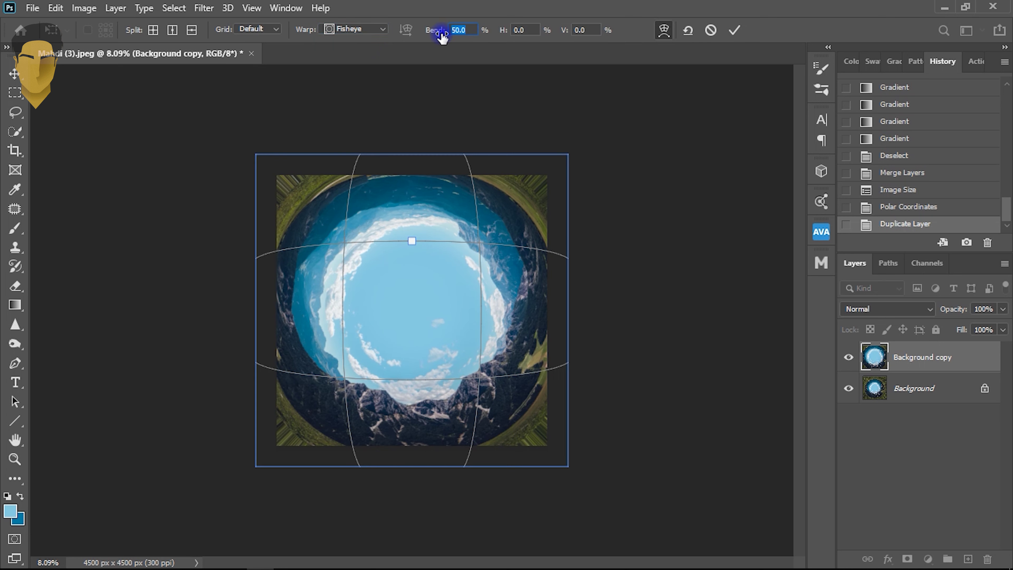
pyautogui.write('30')
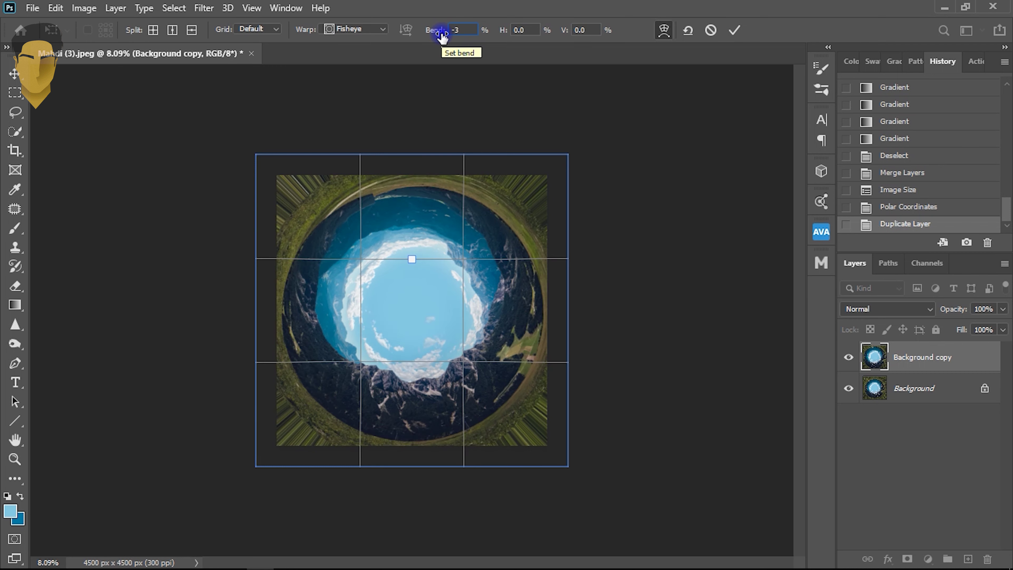
pyautogui.moveTo(431, 35)
pyautogui.mouseDown()
pyautogui.moveTo(475, 60)
pyautogui.moveTo(438, 68)
pyautogui.mouseUp()
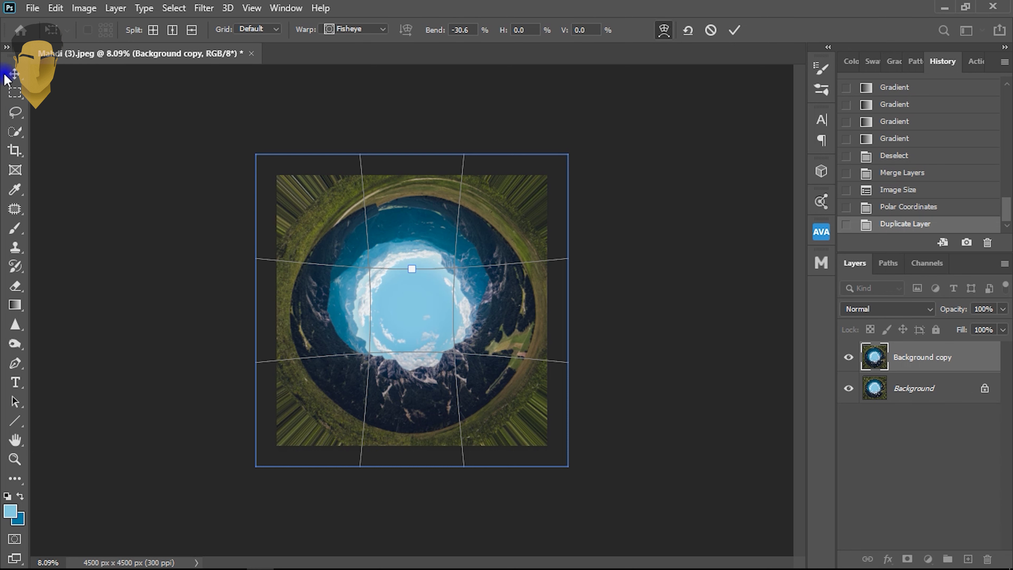
pyautogui.click(13, 72)
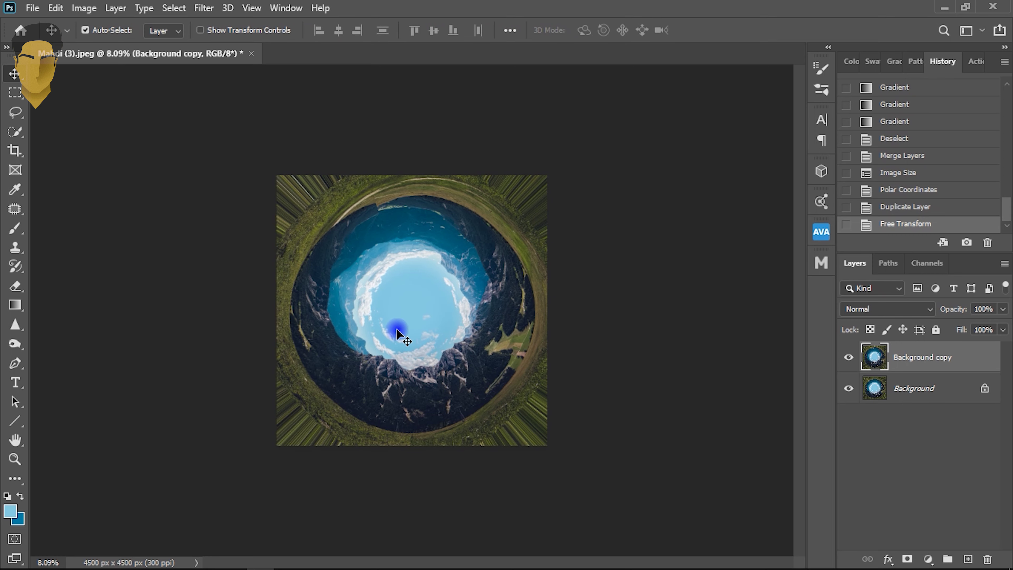
# Step: Scale the warped copy to about 122%, centred on the canvas, and commit
pyautogui.hotkey('ctrl', 't')
pyautogui.moveTo(567, 153); pyautogui.dragTo(615, 135)
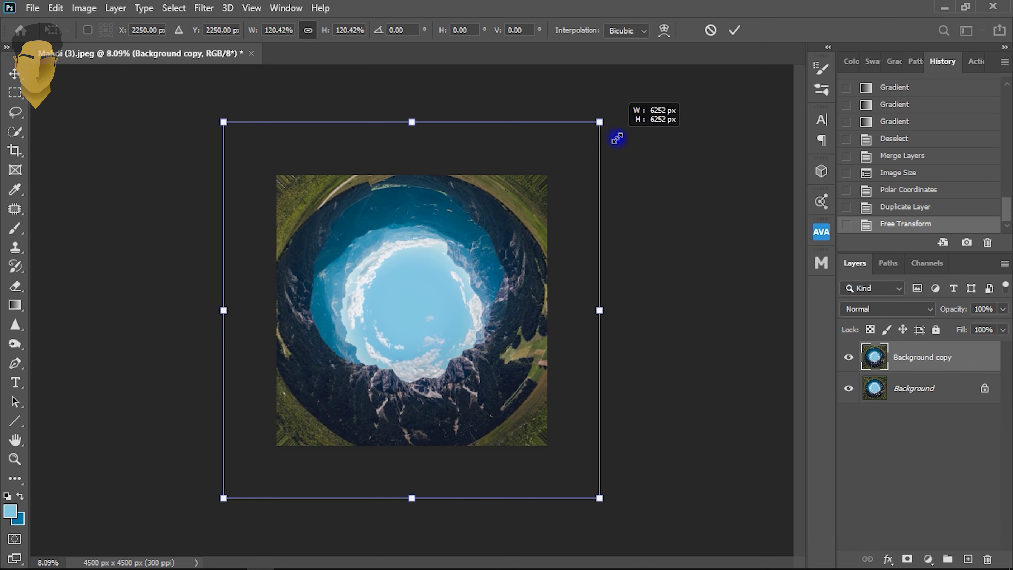
pyautogui.moveTo(615, 136); pyautogui.dragTo(613, 136)
pyautogui.moveTo(453, 283); pyautogui.dragTo(459, 294)
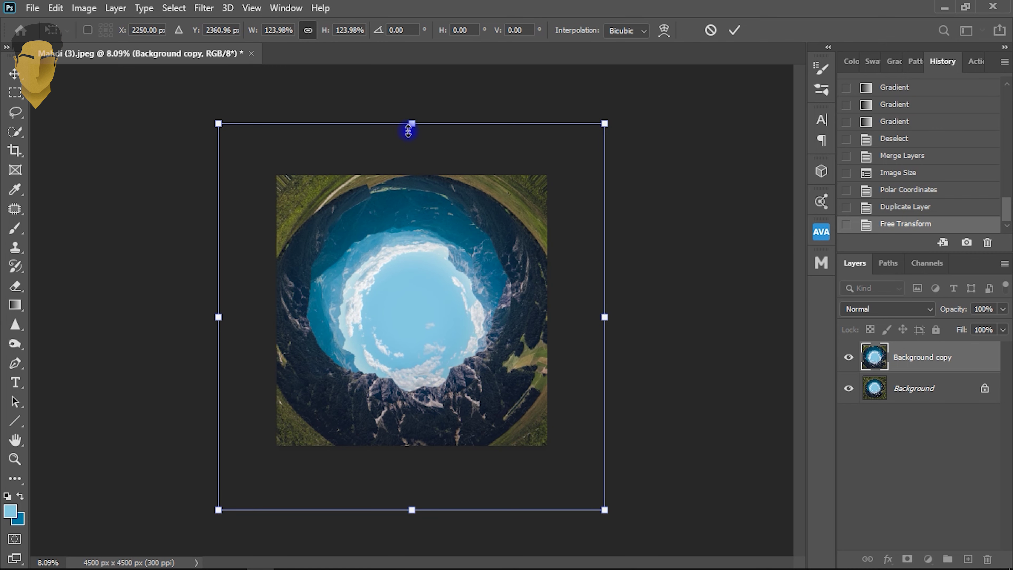
pyautogui.moveTo(408, 130); pyautogui.dragTo(410, 125)
pyautogui.moveTo(439, 233); pyautogui.dragTo(434, 227)
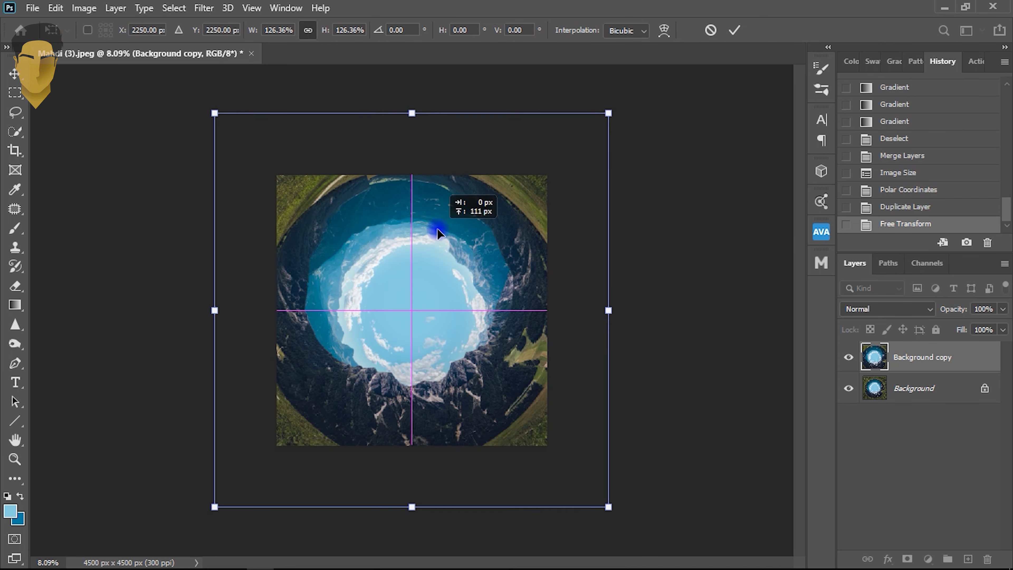
pyautogui.moveTo(414, 108); pyautogui.dragTo(415, 118)
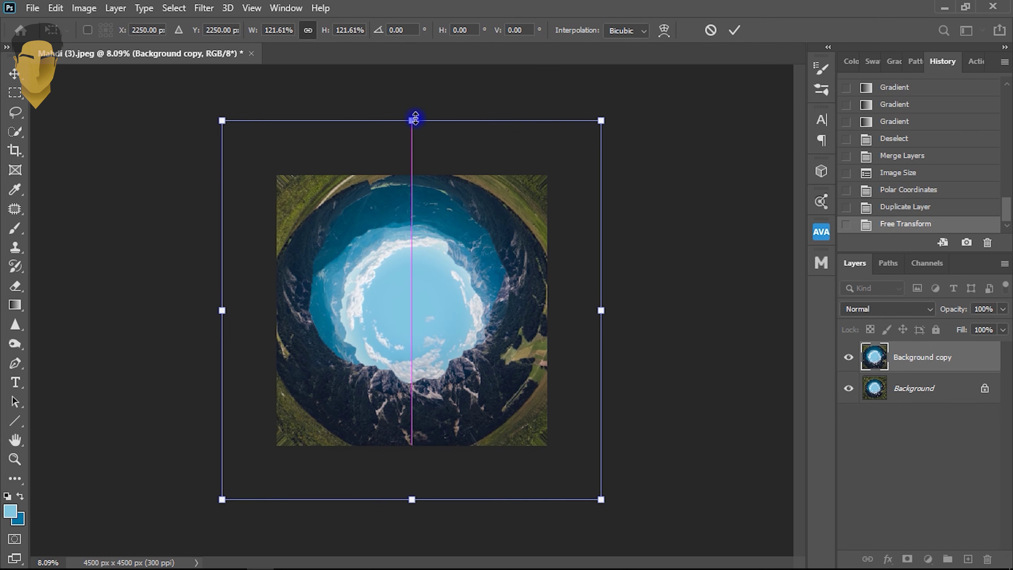
pyautogui.press('Return')
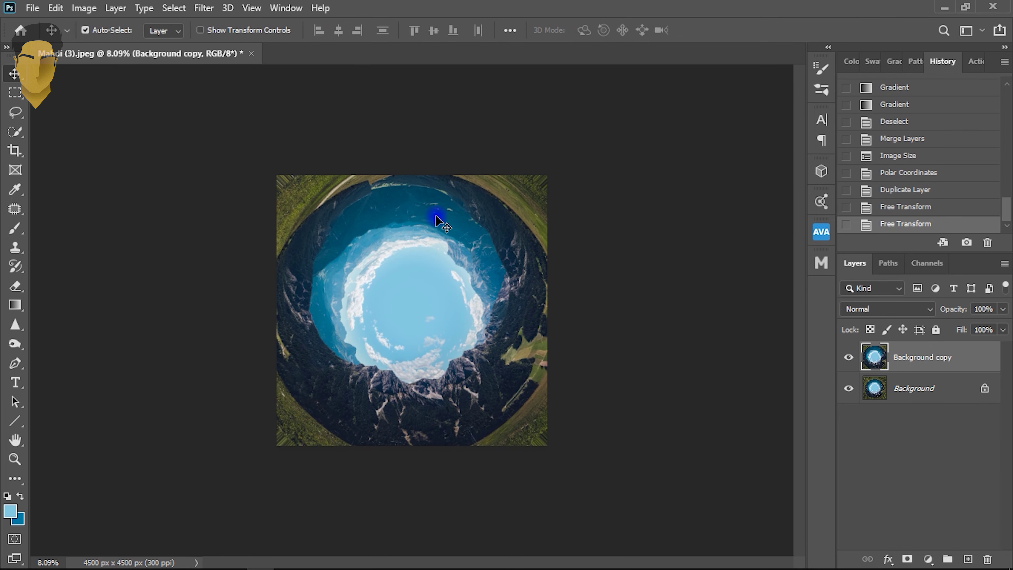
# Step: Add a new empty layer above the copy
pyautogui.scroll(2, 332, 203)
pyautogui.scroll(4, 303, 180)
pyautogui.scroll(-3, 300, 176)
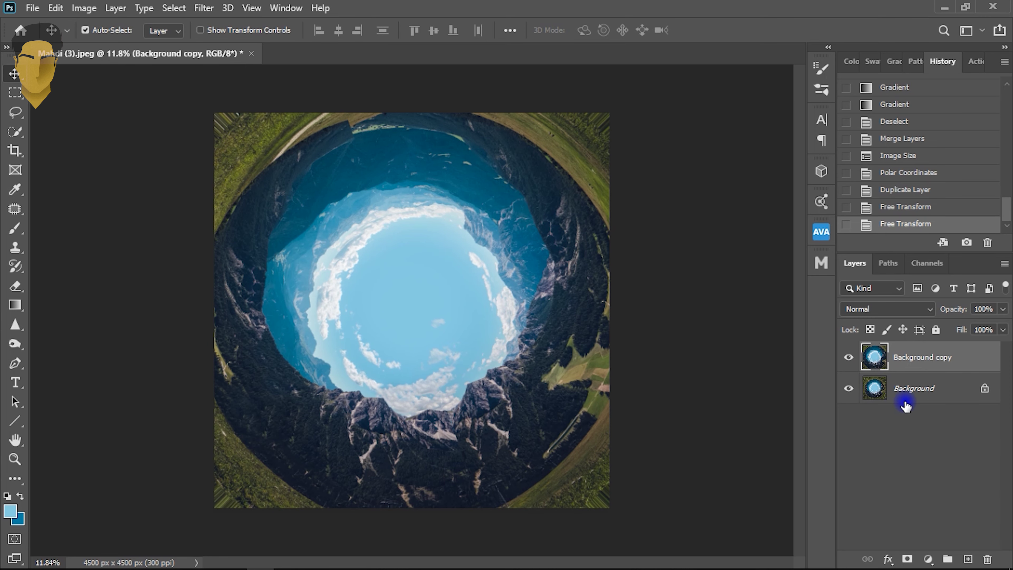
pyautogui.click(968, 559)
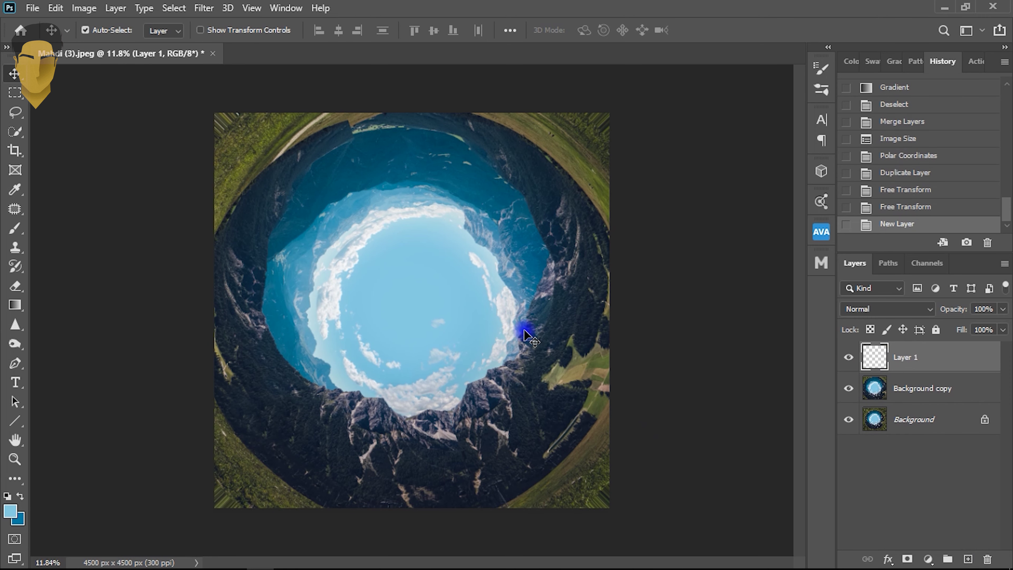
# Step: Set the Brush to a much smaller soft size
pyautogui.scroll(3, 413, 178)
pyautogui.click(15, 228)
pyautogui.rightClick(411, 218)
pyautogui.moveTo(577, 254); pyautogui.dragTo(568, 254)
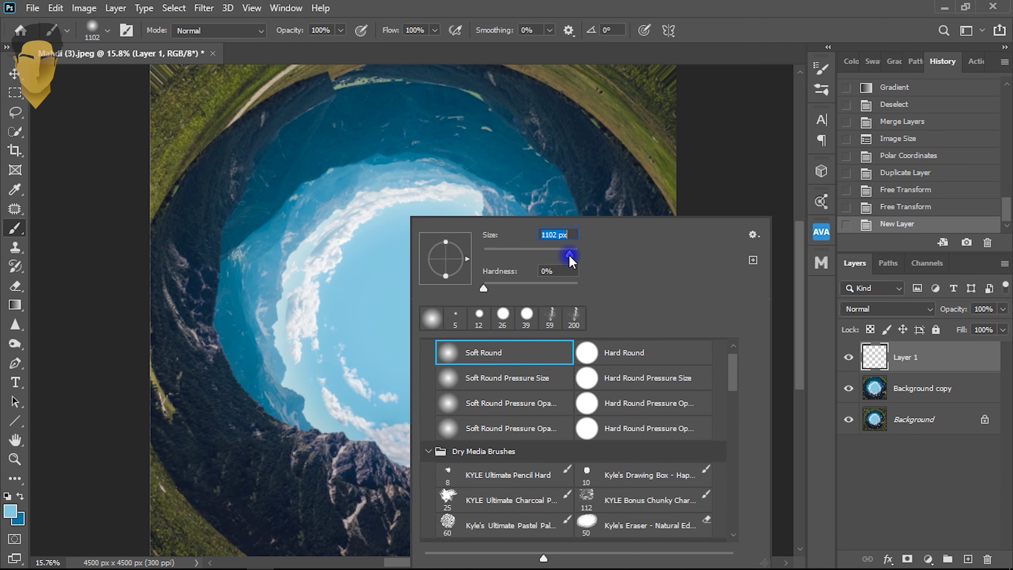
# Step: Sample dark navy and paint over the green top-left and top-right corners
pyautogui.click(251, 112)
pyautogui.moveTo(224, 100)
pyautogui.mouseDown()
pyautogui.moveTo(165, 117)
pyautogui.moveTo(131, 204)
pyautogui.moveTo(165, 144)
pyautogui.moveTo(160, 180)
pyautogui.moveTo(249, 129)
pyautogui.mouseUp()
pyautogui.scroll(3, 239, 140)
pyautogui.moveTo(221, 183); pyautogui.dragTo(165, 209)
pyautogui.moveTo(486, 123)
pyautogui.mouseDown()
pyautogui.moveTo(563, 156)
pyautogui.moveTo(669, 177)
pyautogui.moveTo(627, 200)
pyautogui.moveTo(633, 215)
pyautogui.mouseUp()
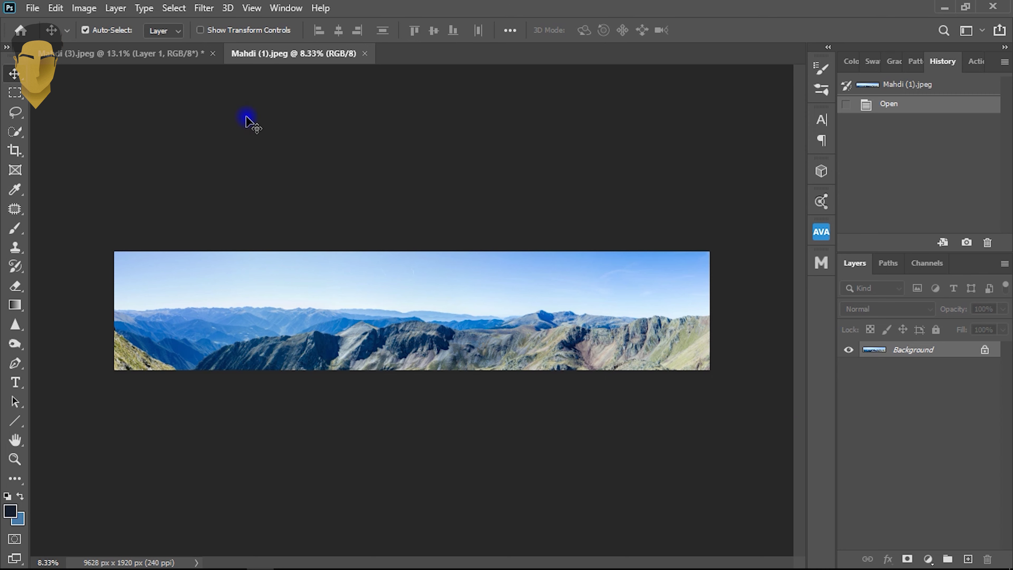
# Step: Apply the Polar Coordinates distortion to the second panorama
pyautogui.click(204, 8)
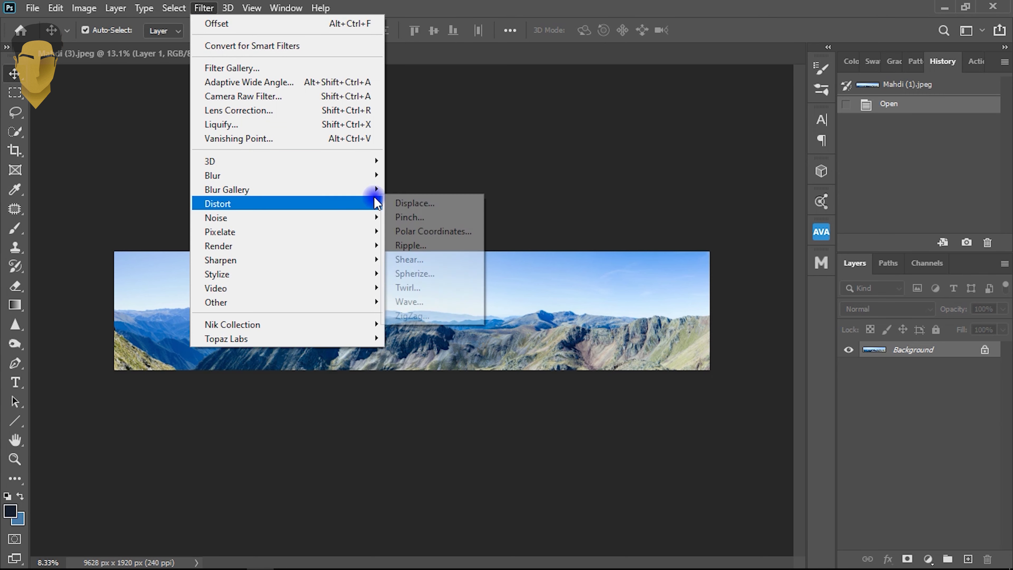
pyautogui.click(418, 229)
pyautogui.scroll(-5, 663, 276)
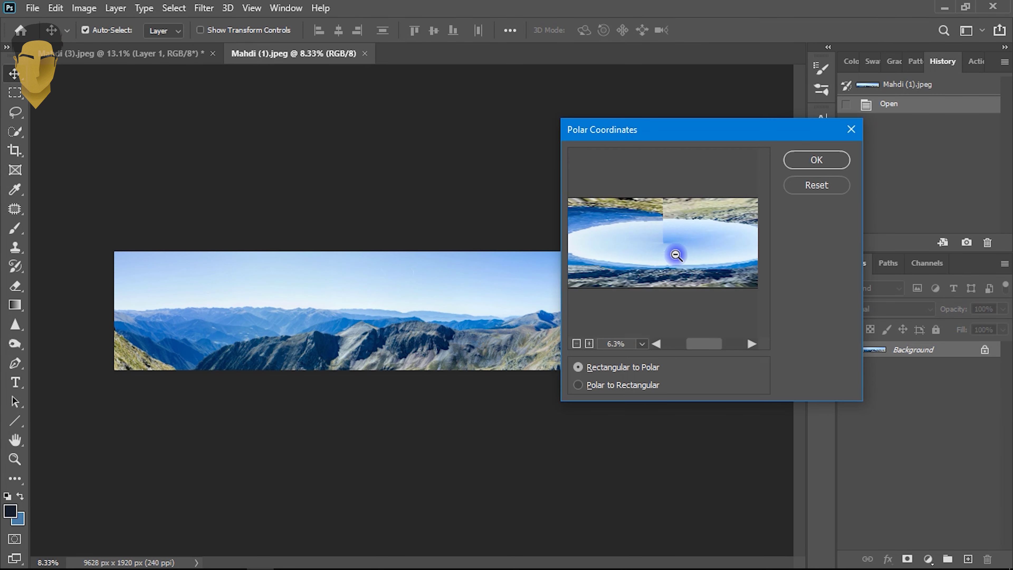
pyautogui.click(806, 157)
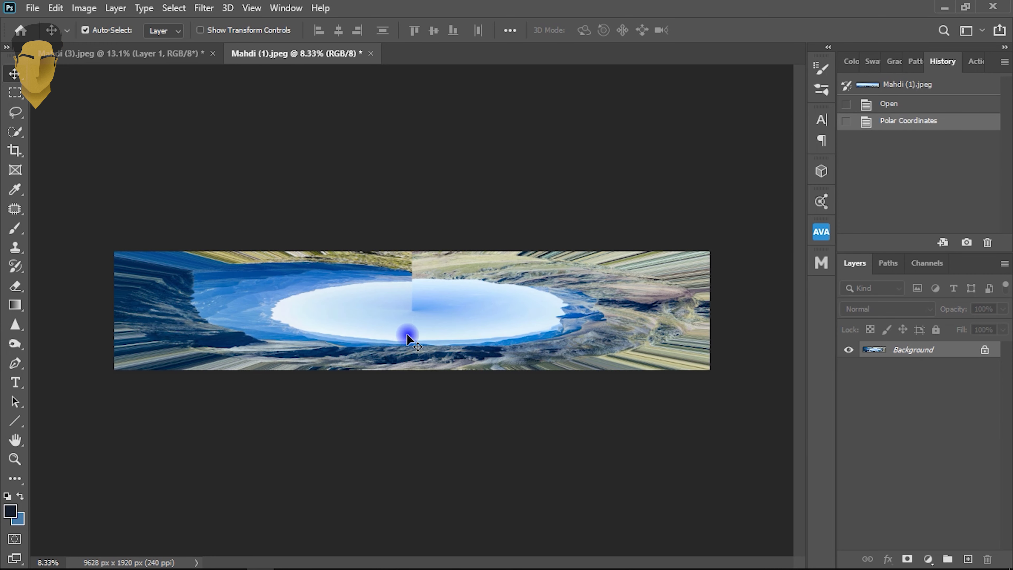
# Step: Paste the polar panorama into the tiny-planet document as Layer 2, accepting the profile mismatch
pyautogui.click(188, 56)
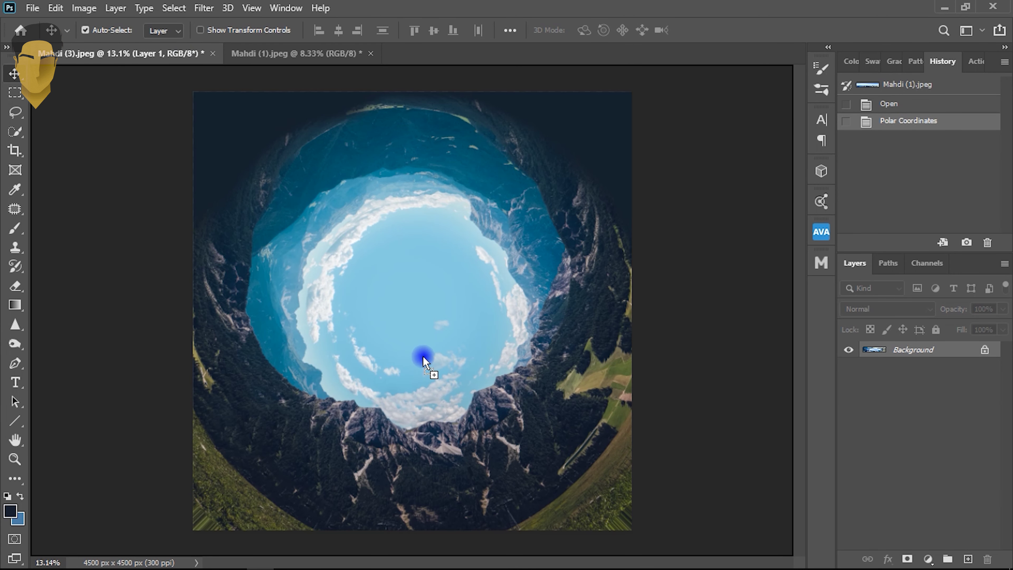
pyautogui.hotkey('ctrl', 'v')
pyautogui.press('Return')
pyautogui.scroll(-2, 519, 328)
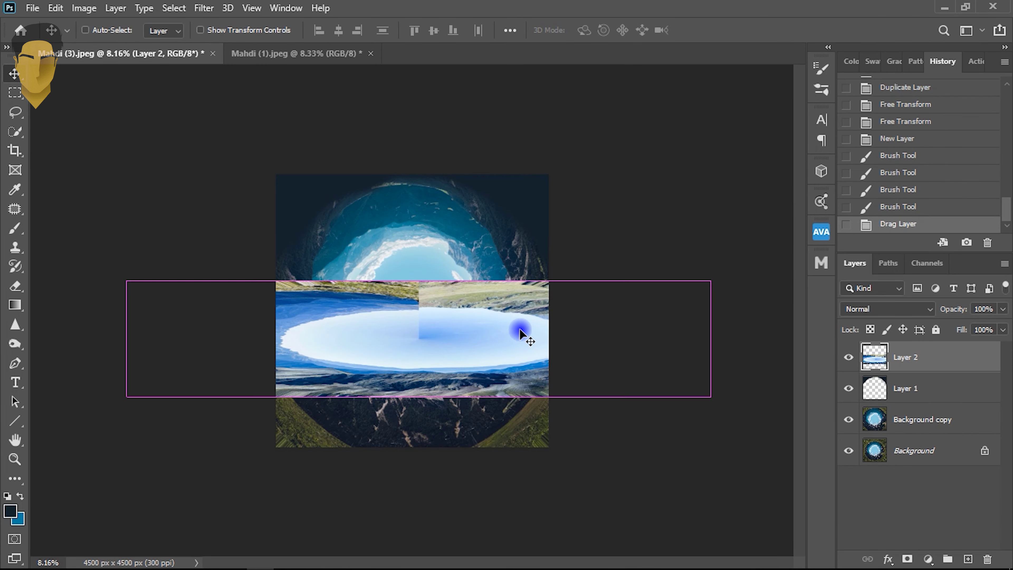
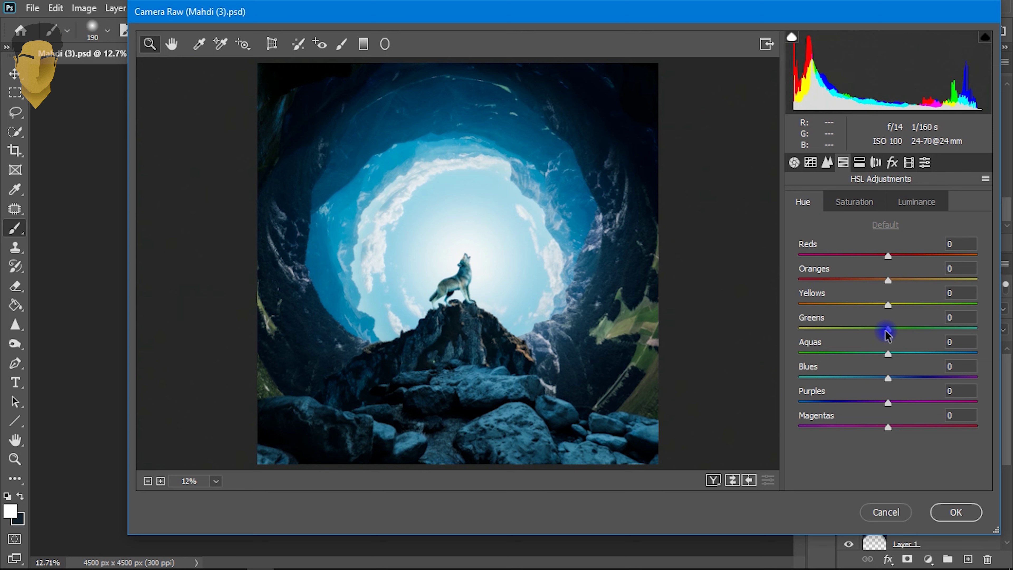
# Step: In Camera Raw HSL, shift Greens/Yellows hue and set Greens saturation +63; luminance Greens -60, Aquas -78, Blues -3
pyautogui.moveTo(887, 328); pyautogui.dragTo(991, 332)
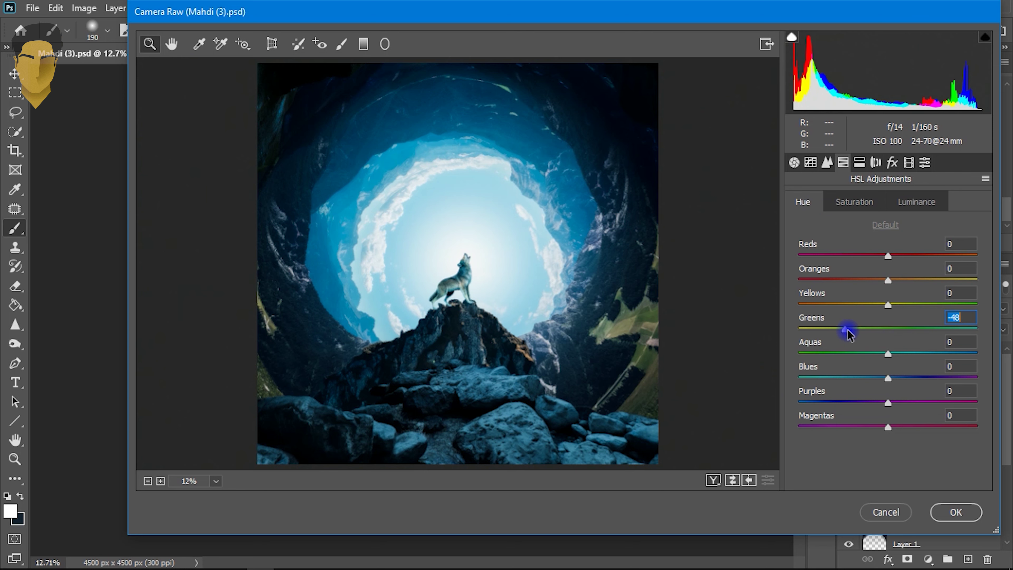
pyautogui.moveTo(888, 305)
pyautogui.mouseDown()
pyautogui.moveTo(961, 308)
pyautogui.moveTo(930, 305)
pyautogui.moveTo(930, 330)
pyautogui.mouseUp()
pyautogui.click(855, 201)
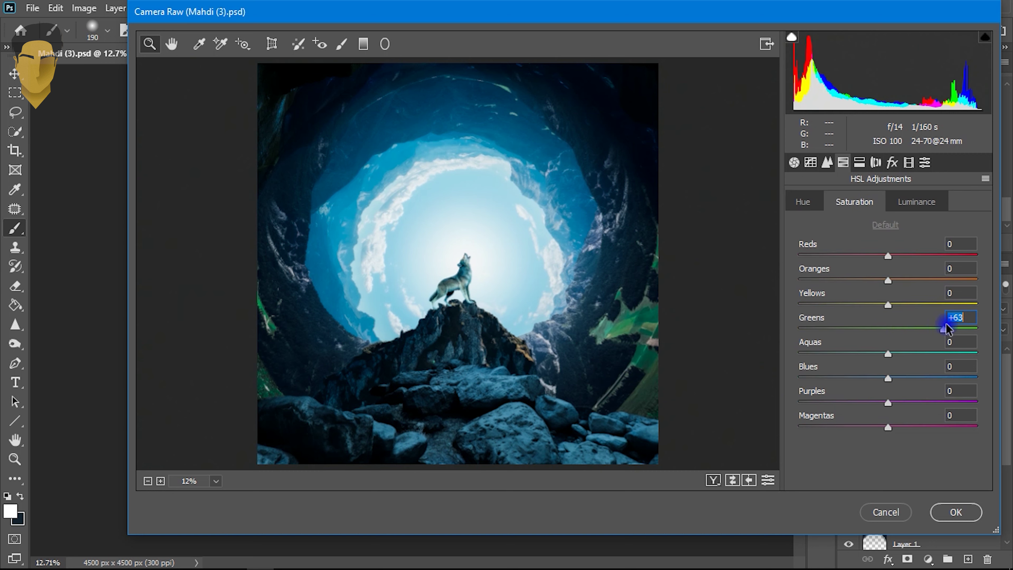
pyautogui.click(906, 201)
pyautogui.moveTo(888, 330); pyautogui.dragTo(833, 331)
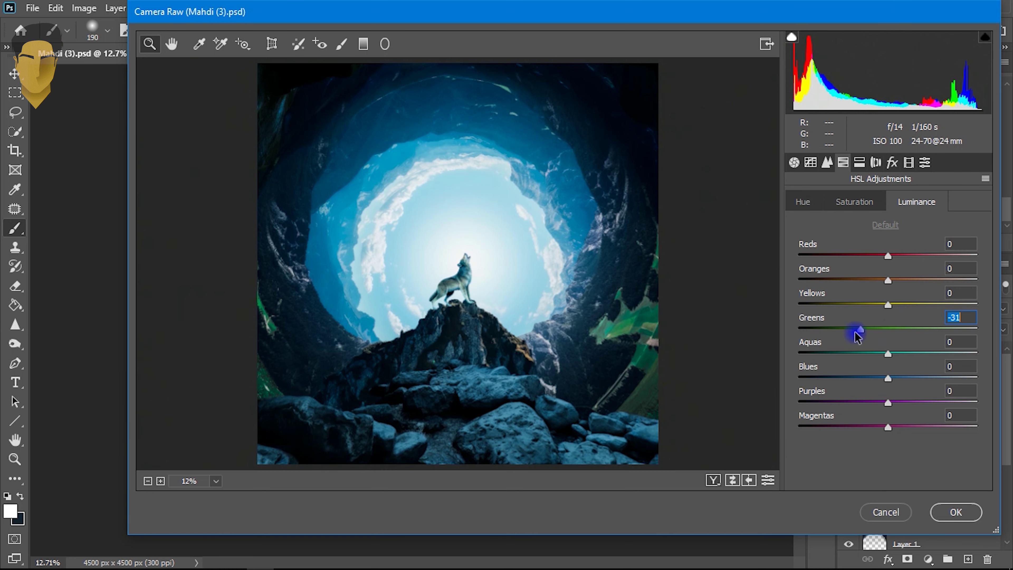
pyautogui.moveTo(832, 332); pyautogui.dragTo(831, 332)
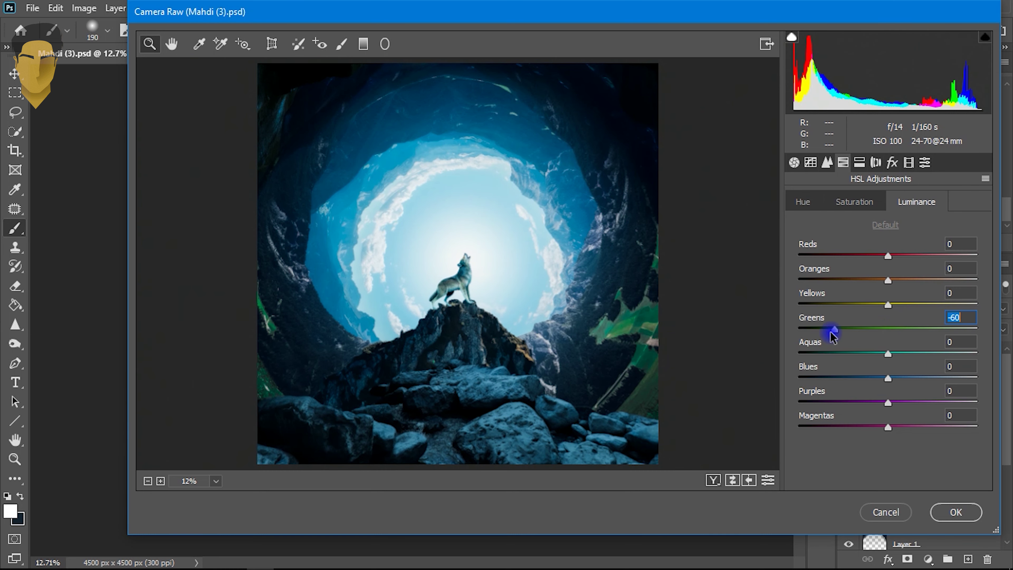
pyautogui.moveTo(889, 380)
pyautogui.mouseDown()
pyautogui.moveTo(856, 376)
pyautogui.moveTo(884, 377)
pyautogui.moveTo(863, 353)
pyautogui.mouseUp()
pyautogui.moveTo(827, 353)
pyautogui.mouseDown()
pyautogui.moveTo(923, 346)
pyautogui.moveTo(818, 351)
pyautogui.mouseUp()
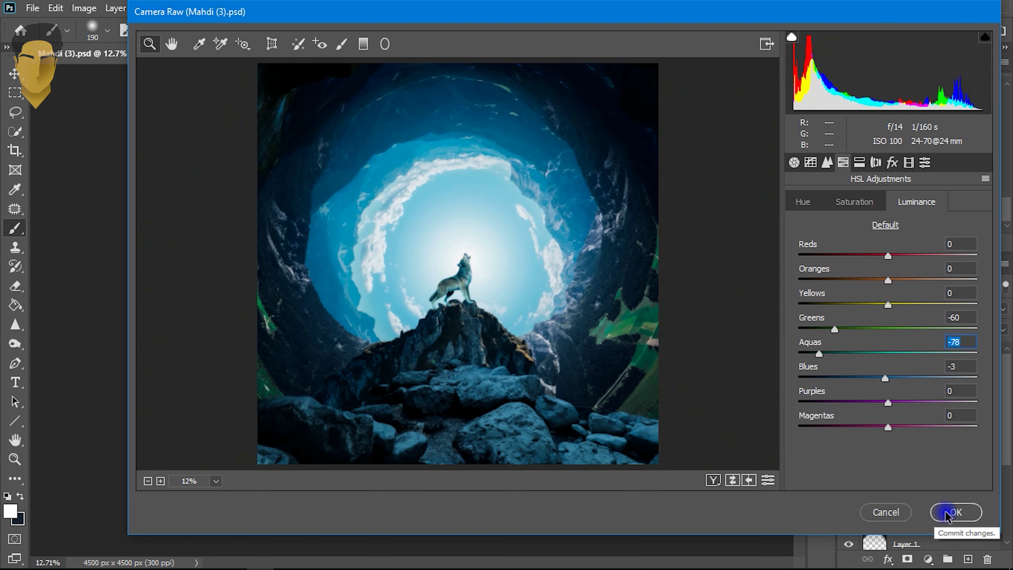
pyautogui.click(956, 512)
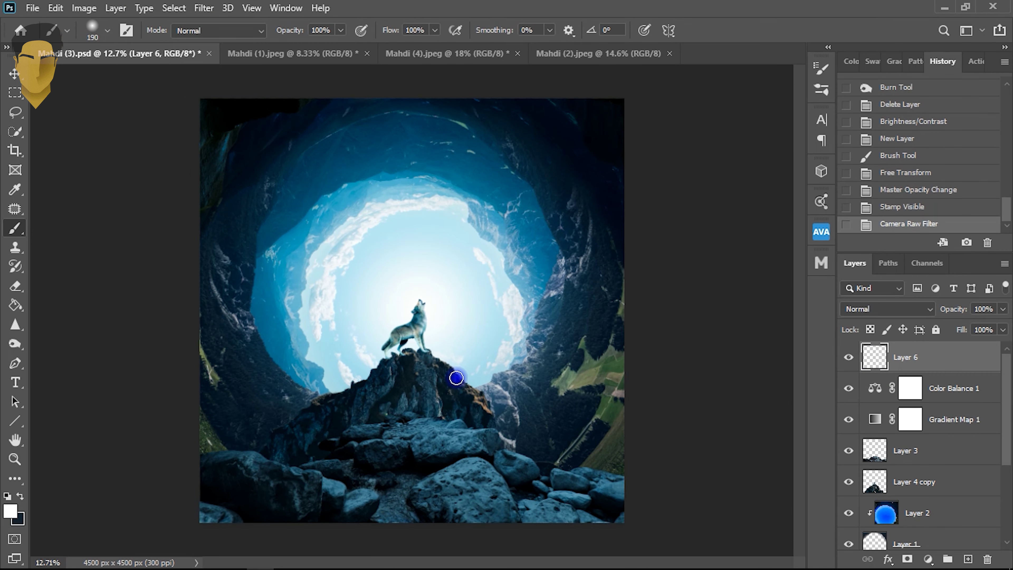
# Step: Add a new empty layer above Layer 6
pyautogui.scroll(-2, 426, 378)
pyautogui.scroll(1, 399, 376)
pyautogui.scroll(-1, 399, 376)
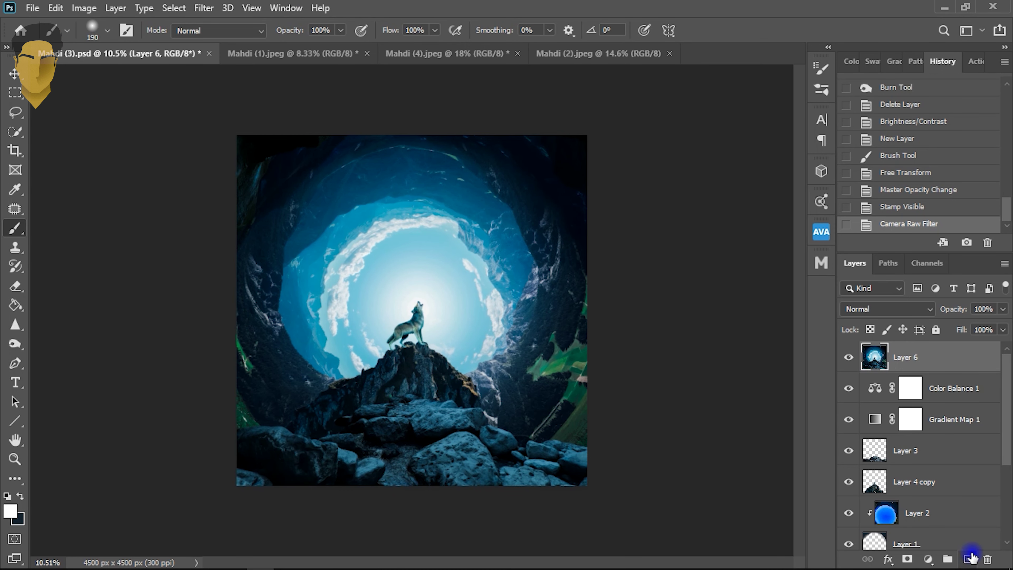
pyautogui.click(969, 560)
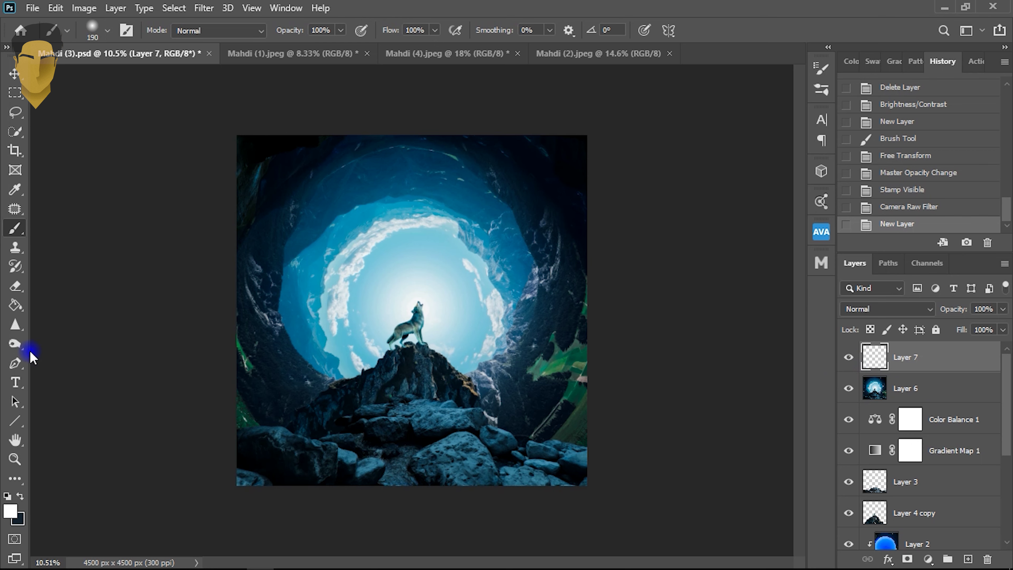
# Step: Draw a #181f30 dark navy gradient rising from the bottom of the image
pyautogui.click(15, 306)
pyautogui.rightClick(15, 306)
pyautogui.click(50, 306)
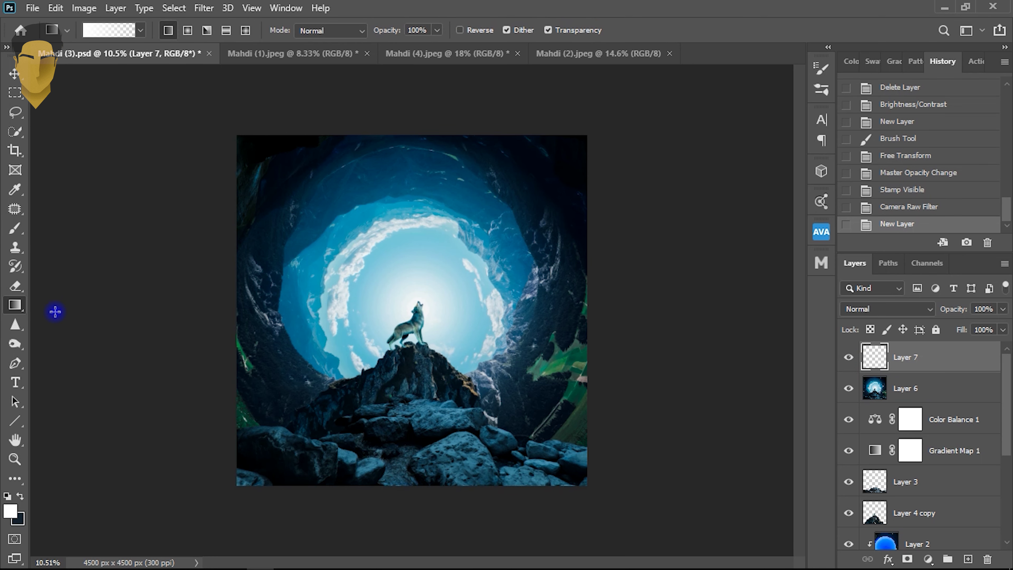
pyautogui.click(10, 510)
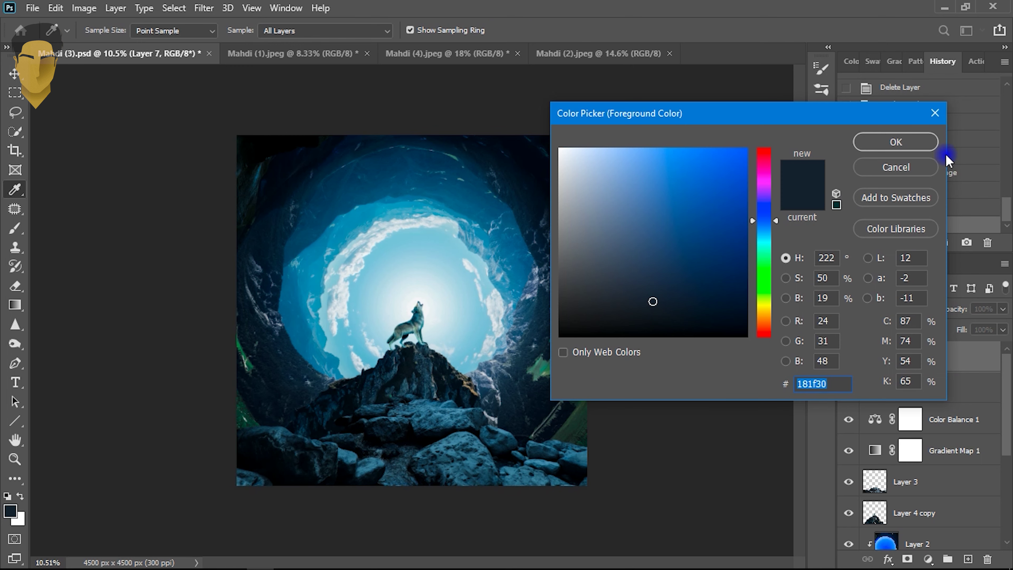
pyautogui.click(901, 146)
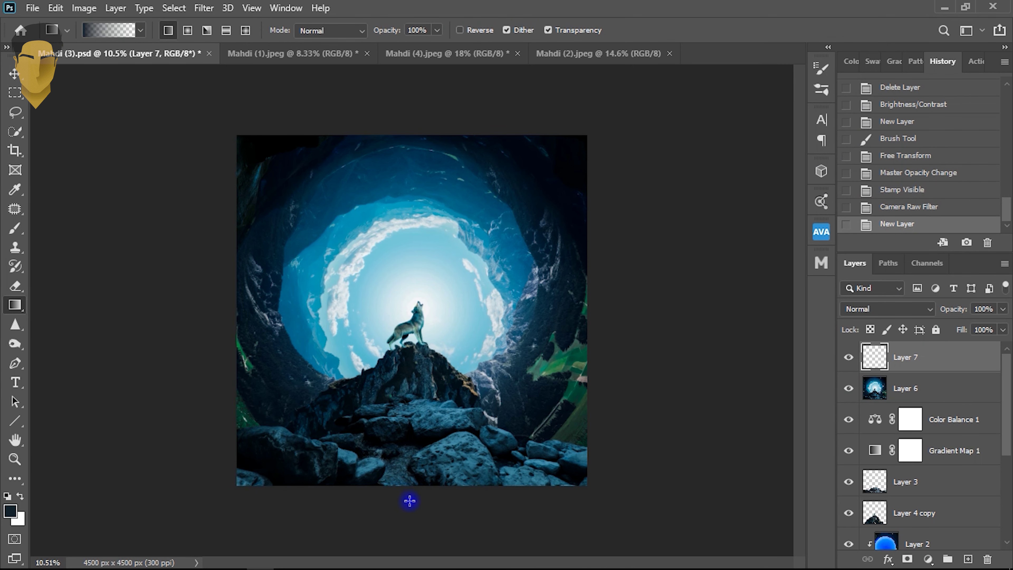
pyautogui.moveTo(418, 324); pyautogui.dragTo(410, 502)
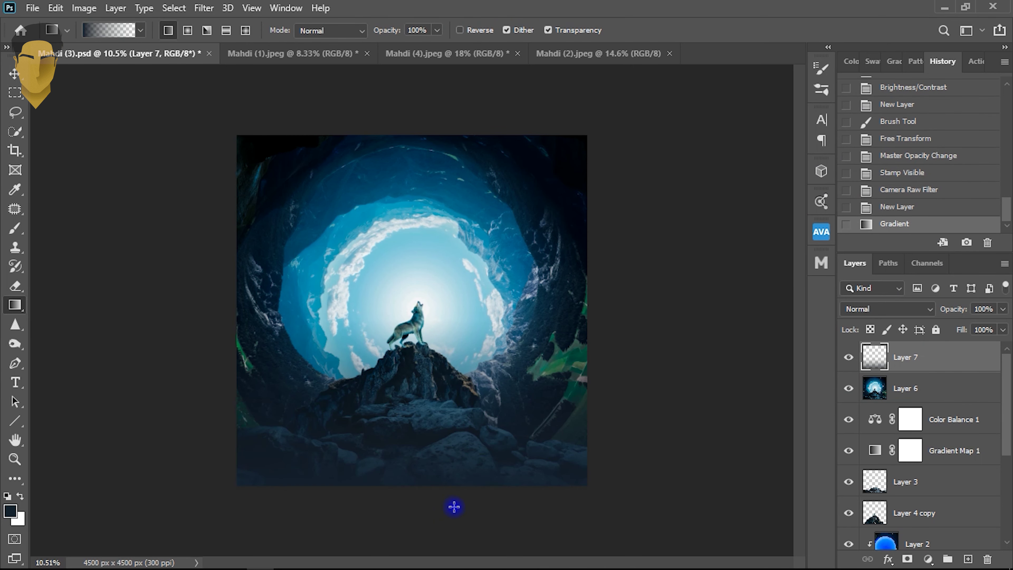
# Step: Stretch the gradient layer taller both upward and downward, then duplicate it as Layer 7 copy
pyautogui.hotkey('ctrl', 't')
pyautogui.moveTo(411, 317); pyautogui.dragTo(411, 272)
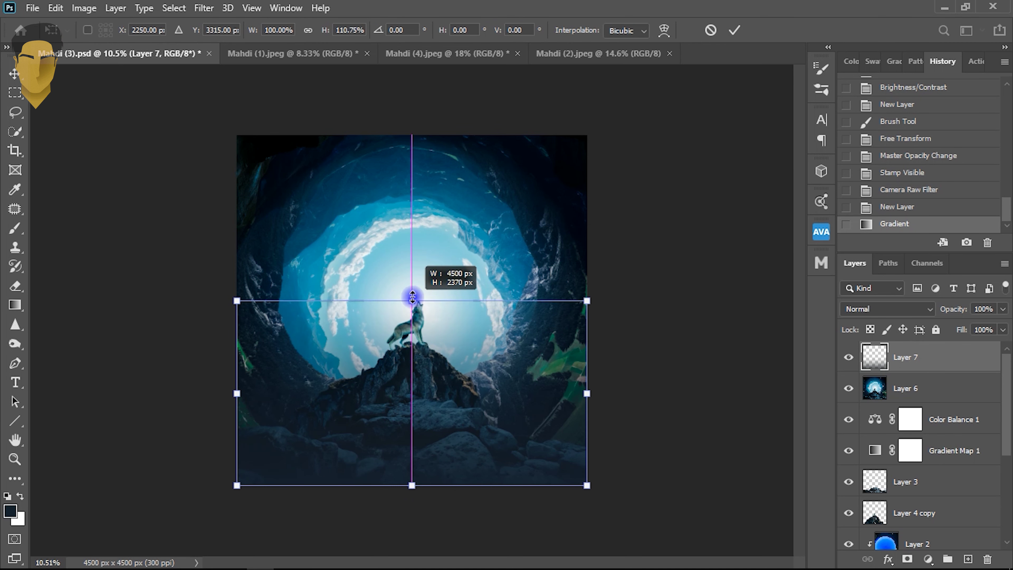
pyautogui.moveTo(412, 485); pyautogui.dragTo(421, 521)
pyautogui.press('Return')
pyautogui.scroll(1, 396, 460)
pyautogui.scroll(1, 397, 455)
pyautogui.scroll(-1, 398, 453)
pyautogui.hotkey('ctrl', 'j')
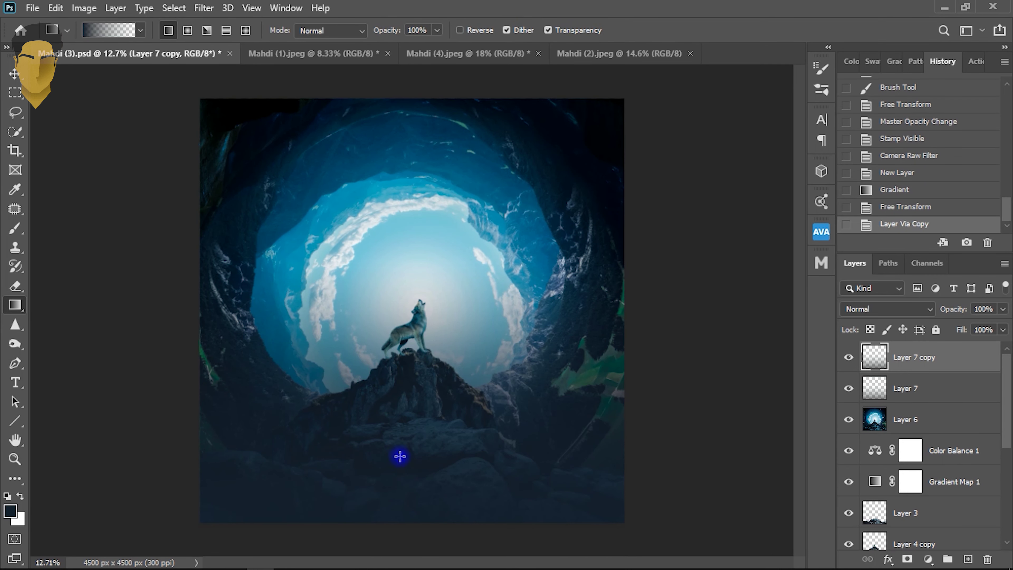
# Step: Create a new Soft Light layer filled with 50% gray
pyautogui.scroll(2, 396, 339)
pyautogui.scroll(3, 426, 324)
pyautogui.scroll(1, 423, 327)
pyautogui.scroll(2, 427, 325)
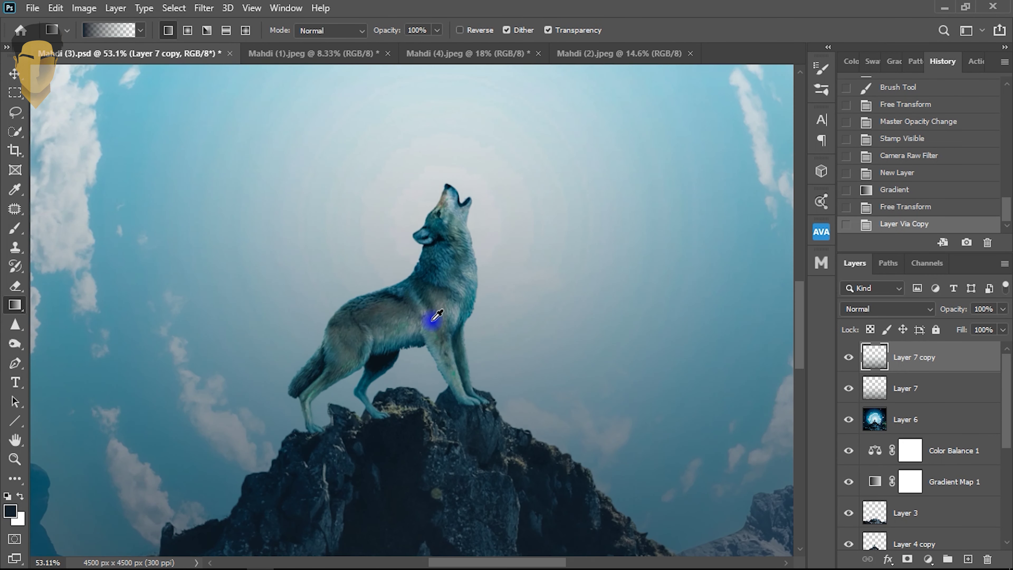
pyautogui.scroll(1, 429, 324)
pyautogui.scroll(-3, 527, 300)
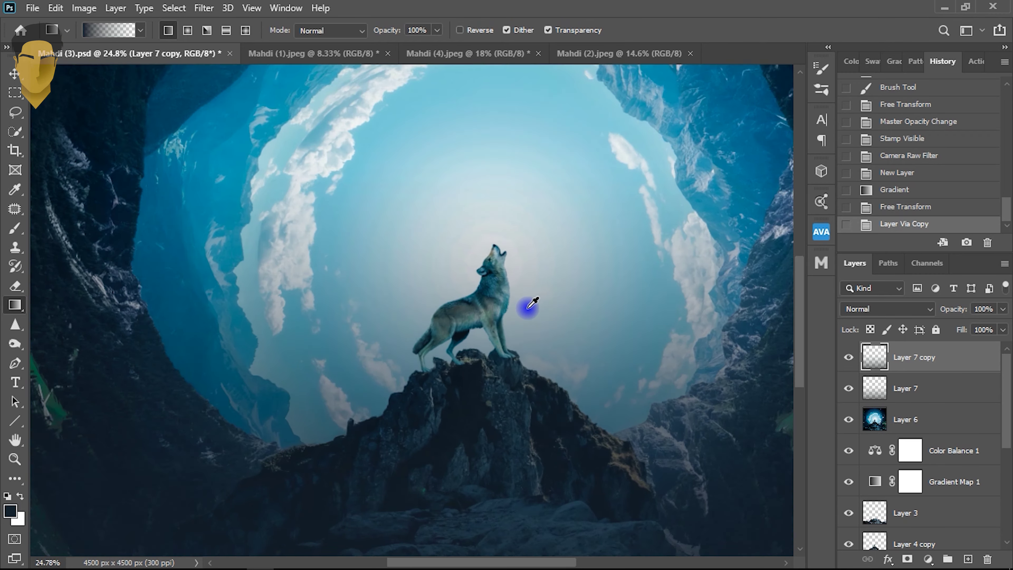
pyautogui.scroll(-1, 534, 299)
pyautogui.scroll(-1, 534, 300)
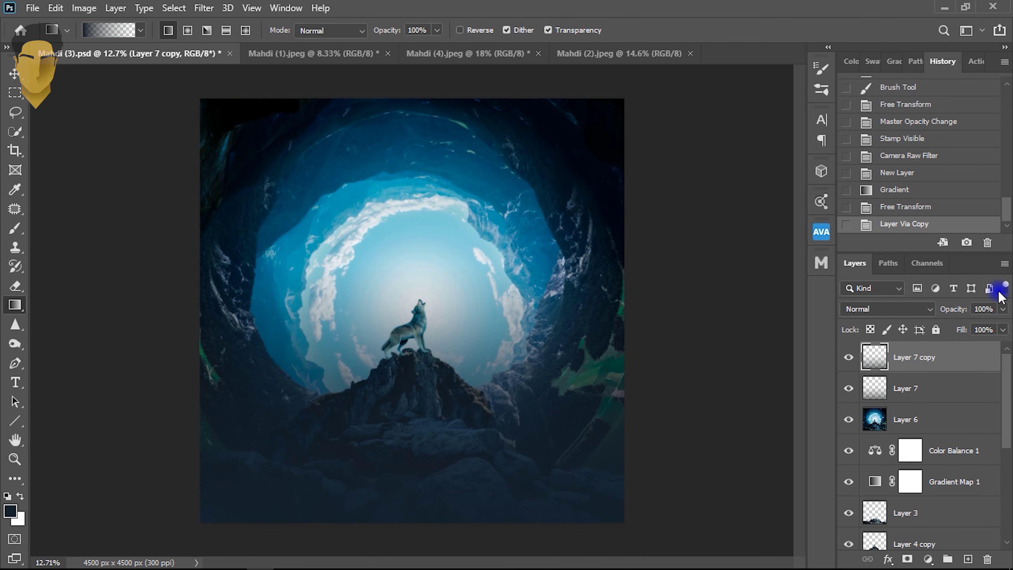
pyautogui.click(1009, 266)
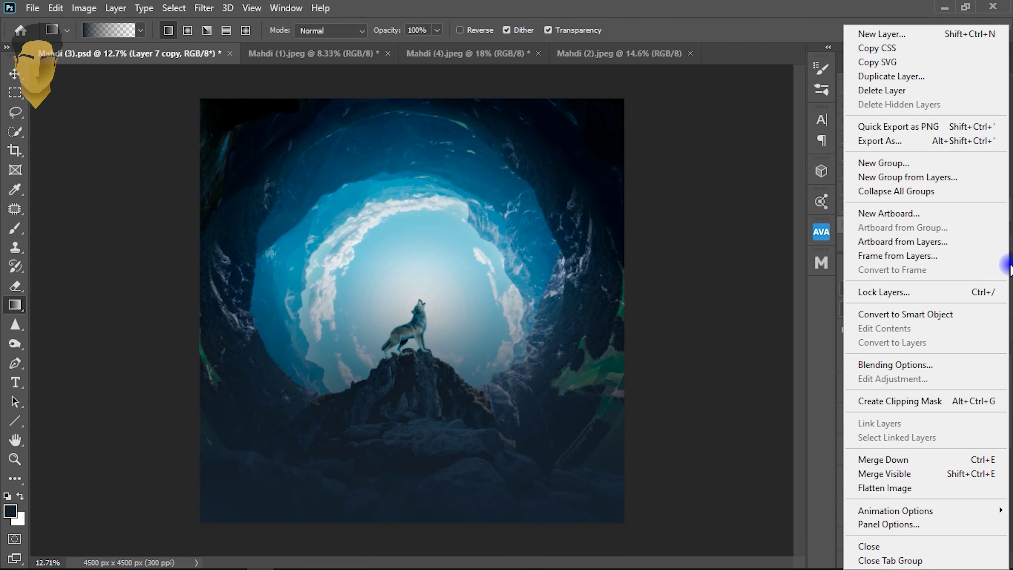
pyautogui.click(901, 34)
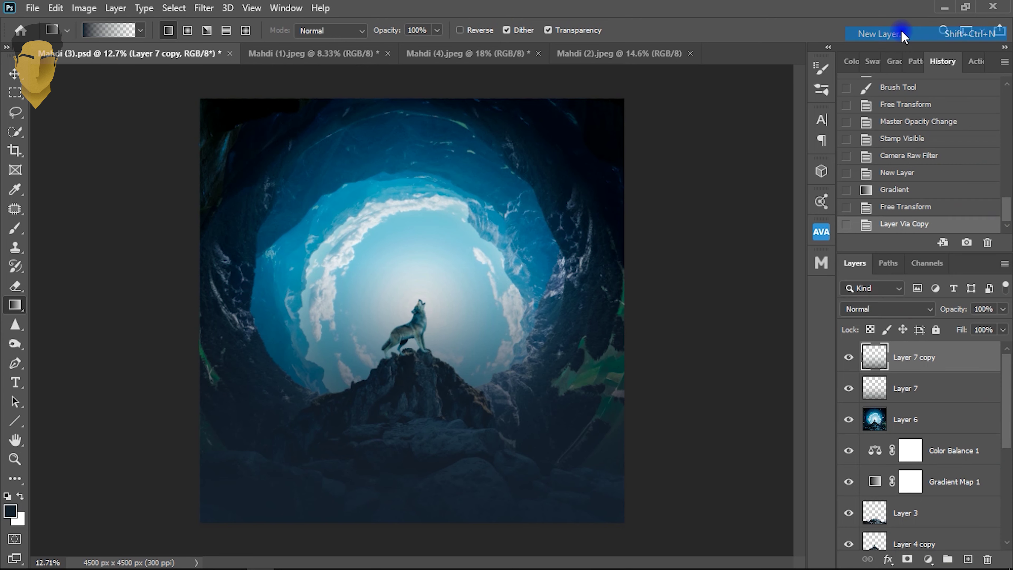
pyautogui.click(613, 206)
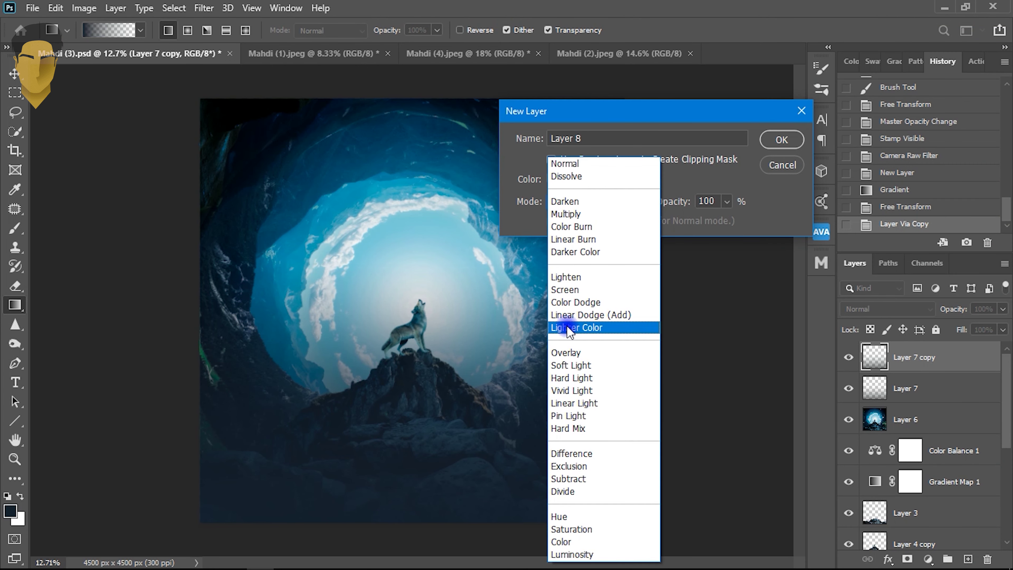
pyautogui.click(569, 366)
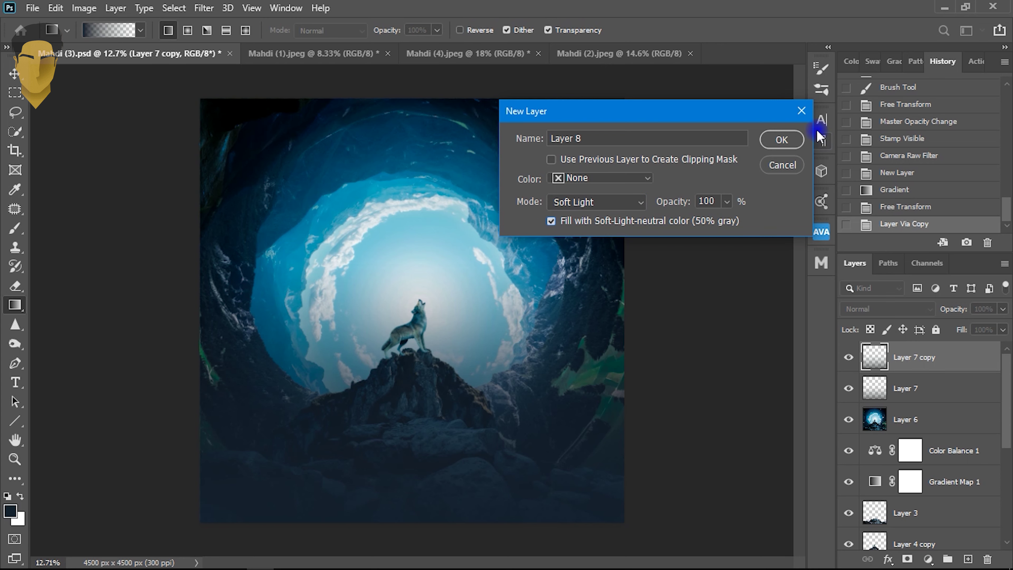
pyautogui.click(782, 141)
# Step: Delete the Layer 7 copy layer
pyautogui.scroll(1, 415, 463)
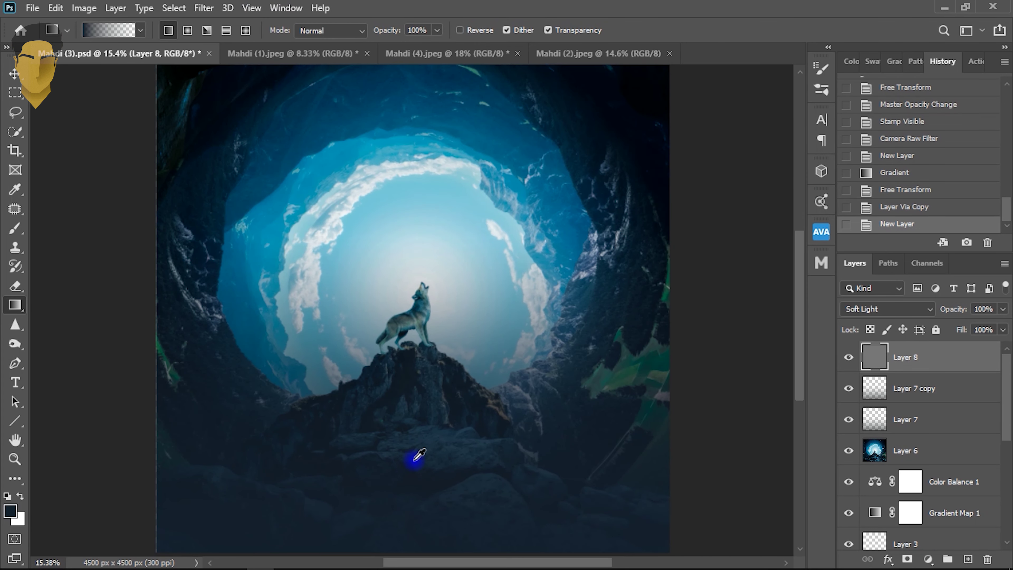
pyautogui.click(879, 395)
pyautogui.press('Delete')
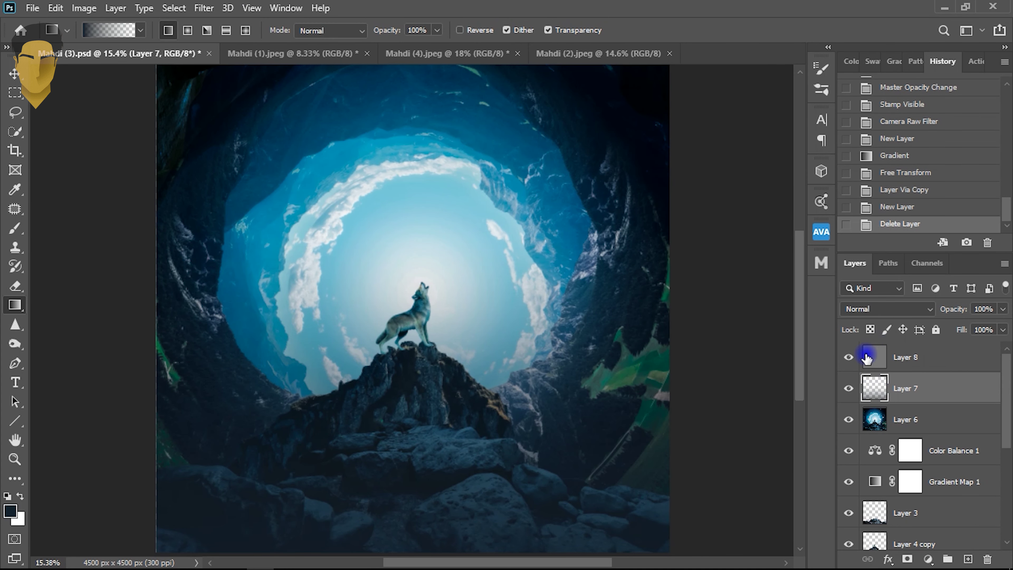
pyautogui.scroll(3, 386, 322)
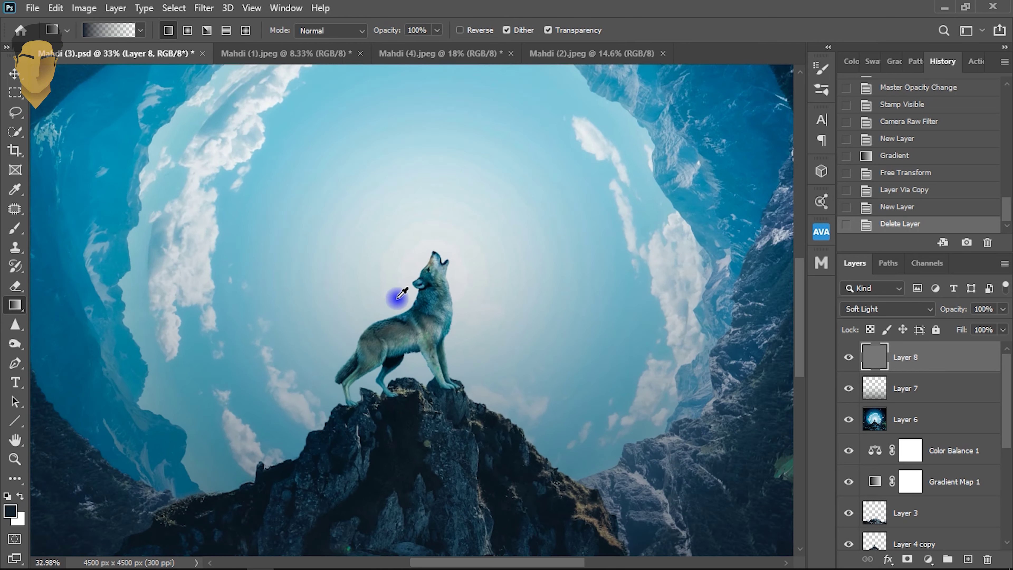
pyautogui.scroll(10, 398, 295)
pyautogui.scroll(3, 436, 279)
pyautogui.click(14, 344)
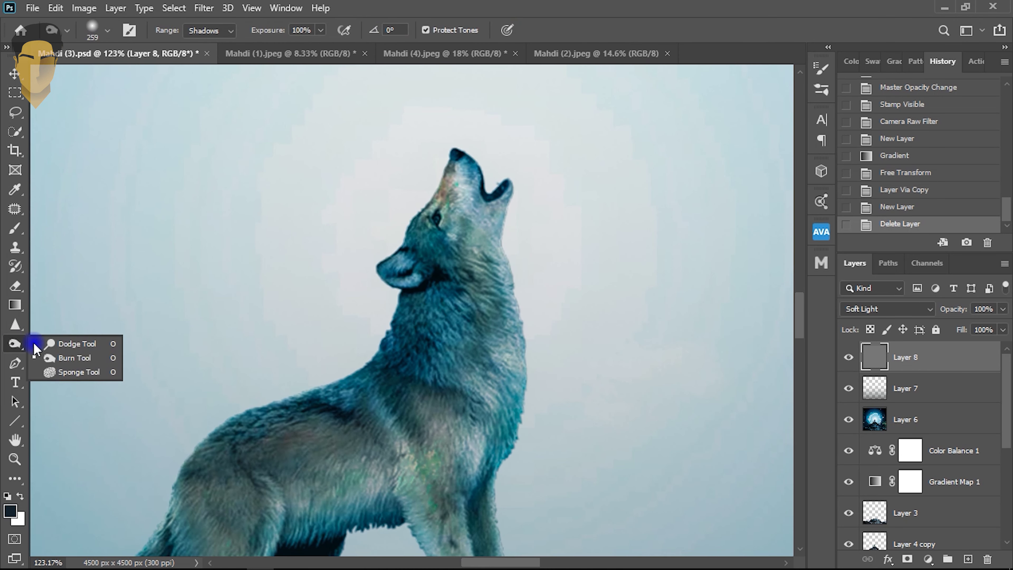
# Step: Dodge the wolf's fur using the Dodge Tool limited to Highlights
pyautogui.click(54, 346)
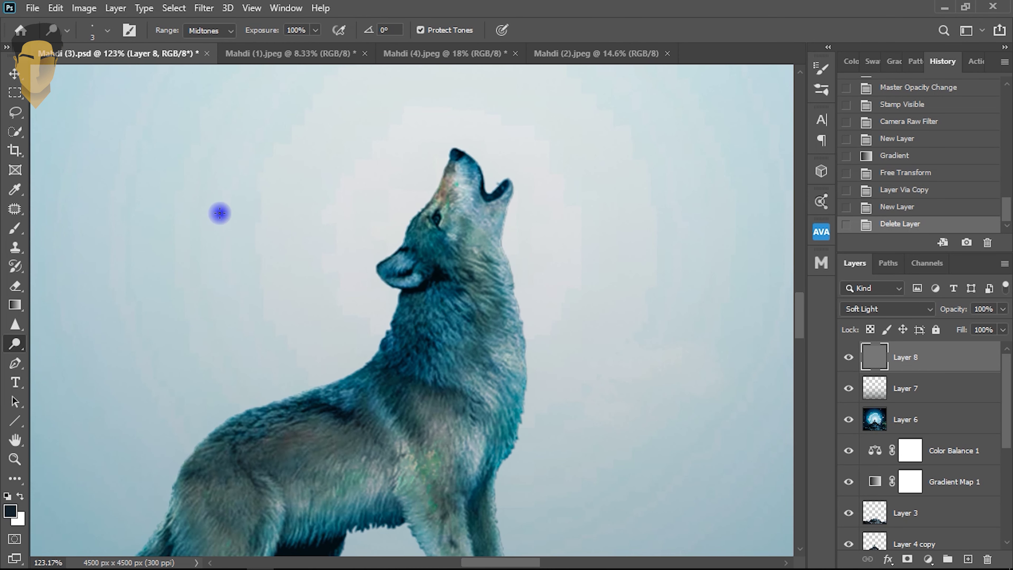
pyautogui.click(207, 30)
pyautogui.click(202, 65)
pyautogui.rightClick(453, 225)
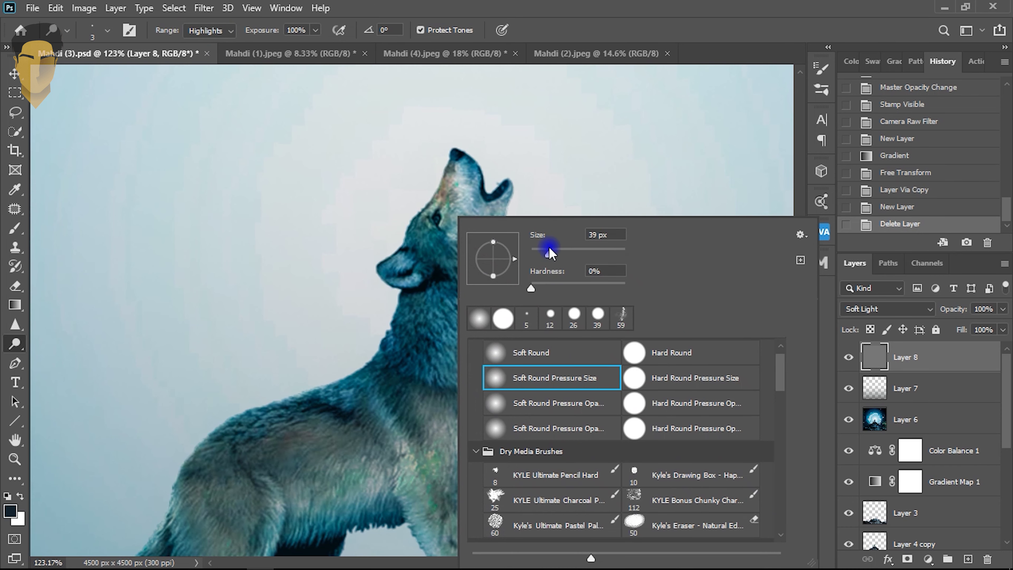
pyautogui.press('Return')
pyautogui.moveTo(482, 265)
pyautogui.mouseDown()
pyautogui.moveTo(481, 233)
pyautogui.moveTo(429, 210)
pyautogui.mouseUp()
pyautogui.scroll(2, 461, 224)
pyautogui.scroll(2, 429, 210)
pyautogui.rightClick(452, 224)
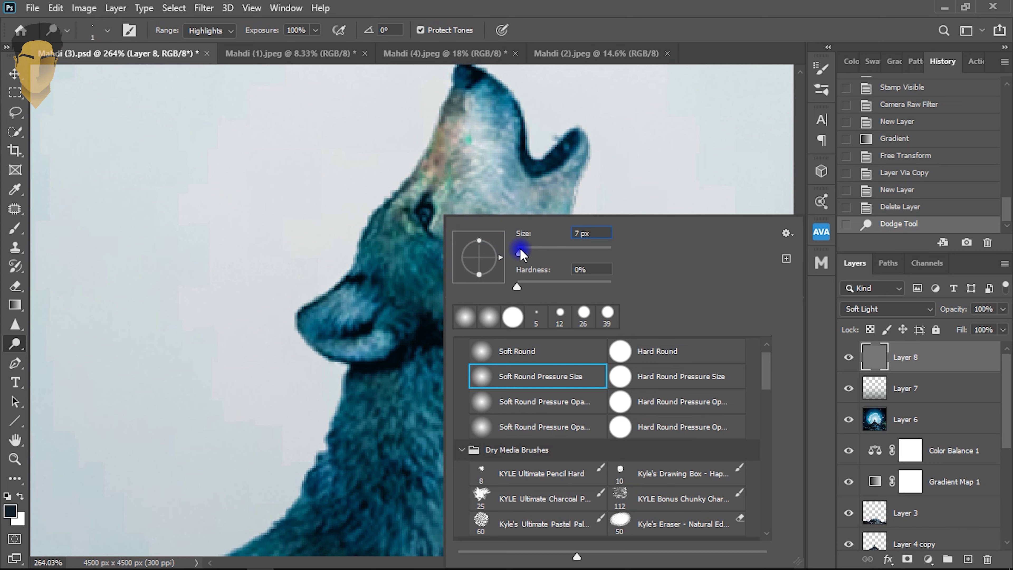
pyautogui.press('Return')
pyautogui.click(423, 215)
pyautogui.click(423, 215)
pyautogui.click(423, 214)
# Step: With a 45 px dodge brush, brighten the wolf's body and front leg
pyautogui.scroll(-5, 459, 259)
pyautogui.scroll(3, 493, 312)
pyautogui.moveTo(586, 249); pyautogui.dragTo(605, 252)
pyautogui.press('Return')
pyautogui.scroll(-5, 518, 379)
pyautogui.moveTo(506, 319); pyautogui.dragTo(518, 219)
pyautogui.scroll(-5, 494, 302)
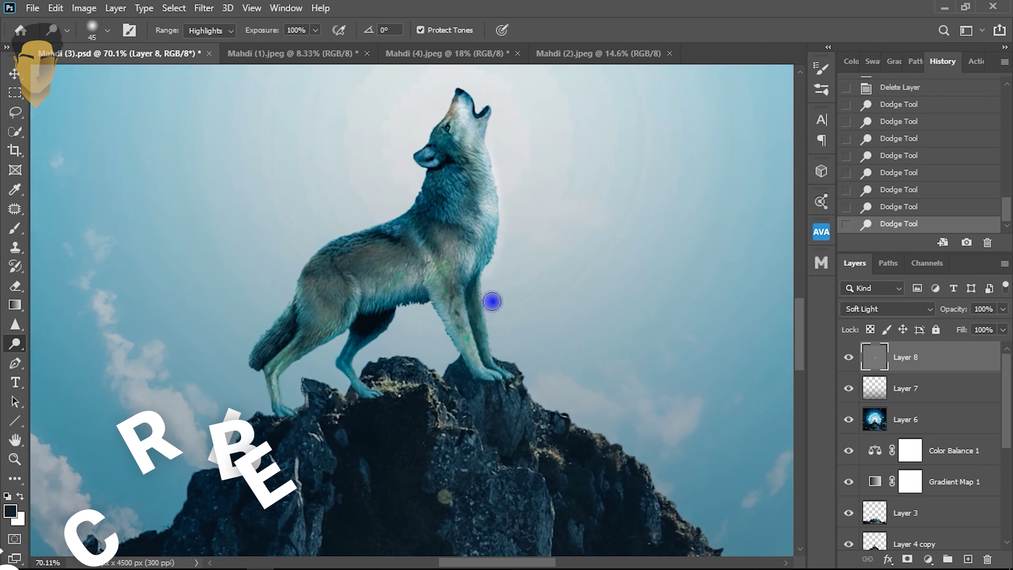
pyautogui.scroll(5, 409, 296)
pyautogui.click(418, 353)
pyautogui.moveTo(401, 339); pyautogui.dragTo(449, 388)
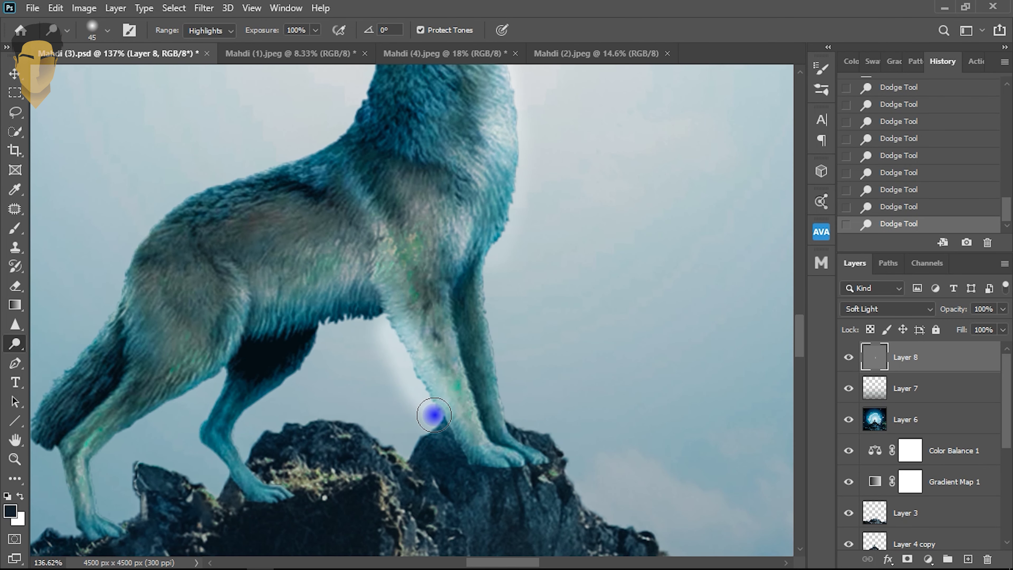
pyautogui.hotkey('ctrl', 'z')
pyautogui.moveTo(402, 293); pyautogui.dragTo(429, 374)
# Step: With a smaller brush, brighten the wolf's leg down to the foot and the tail tip
pyautogui.scroll(-3, 441, 330)
pyautogui.scroll(-2, 447, 345)
pyautogui.scroll(3, 429, 335)
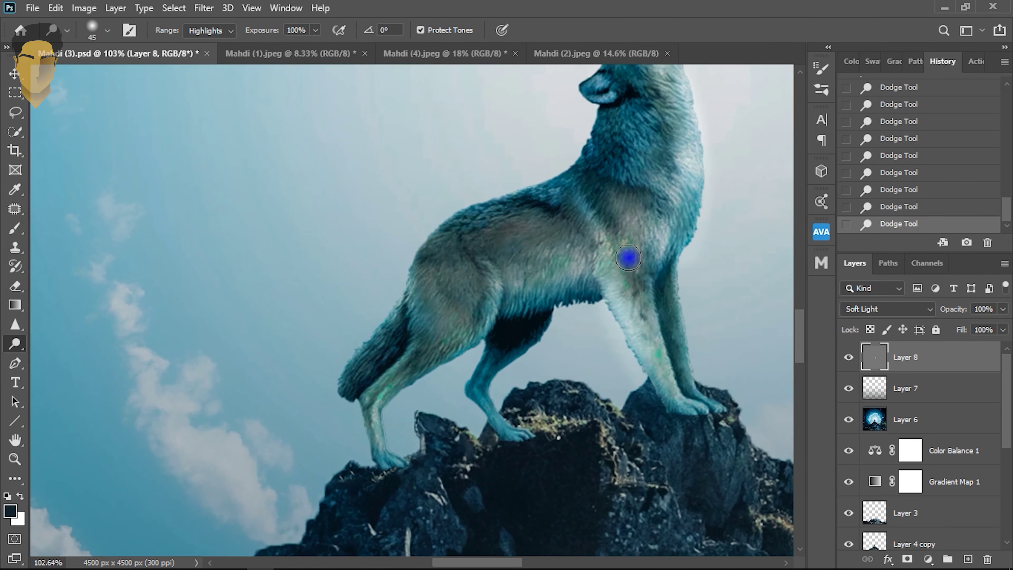
pyautogui.scroll(2, 628, 260)
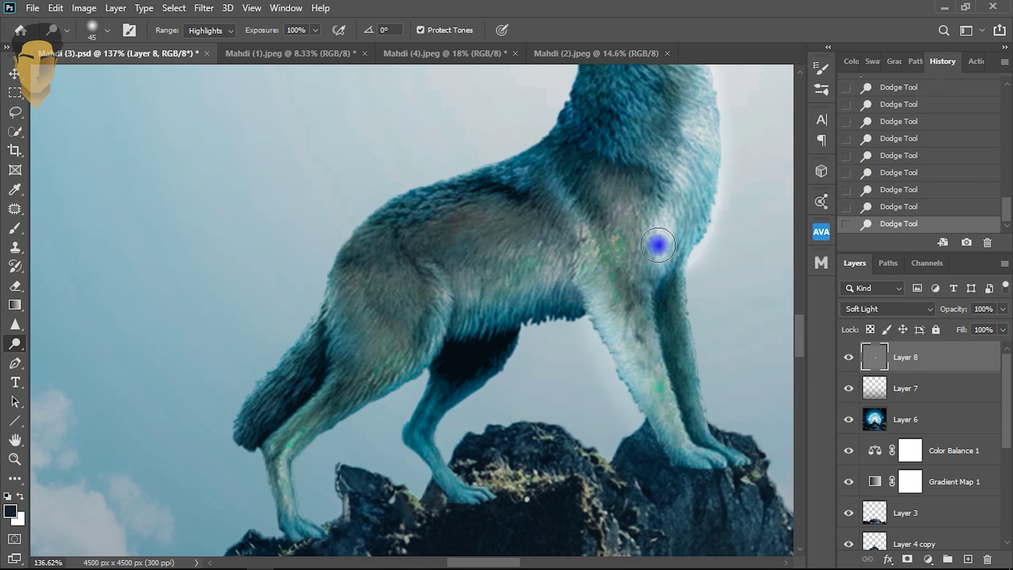
pyautogui.scroll(-5, 656, 240)
pyautogui.scroll(6, 625, 286)
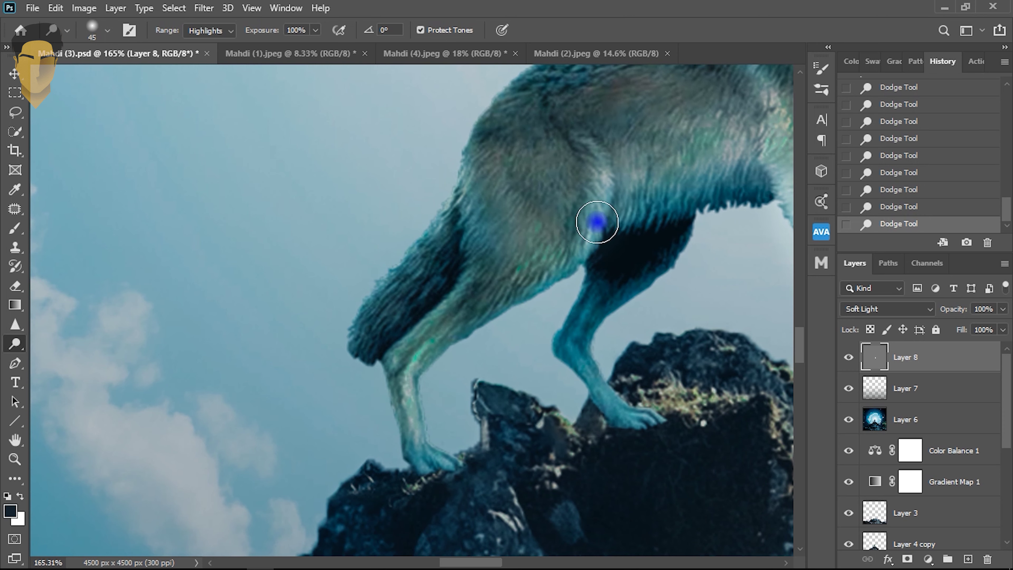
pyautogui.scroll(2, 596, 196)
pyautogui.rightClick(628, 240)
pyautogui.moveTo(536, 305)
pyautogui.mouseDown()
pyautogui.moveTo(444, 335)
pyautogui.moveTo(549, 288)
pyautogui.mouseUp()
pyautogui.moveTo(596, 338)
pyautogui.mouseDown()
pyautogui.moveTo(599, 448)
pyautogui.moveTo(581, 355)
pyautogui.mouseUp()
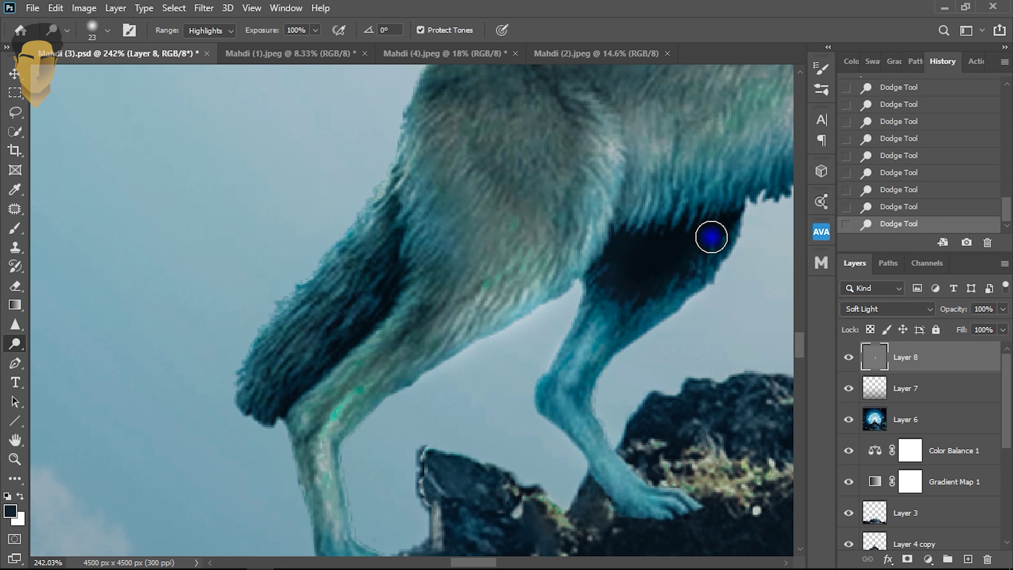
pyautogui.scroll(-2, 578, 275)
pyautogui.hscroll(-3, 578, 275)
pyautogui.moveTo(355, 289); pyautogui.dragTo(362, 324)
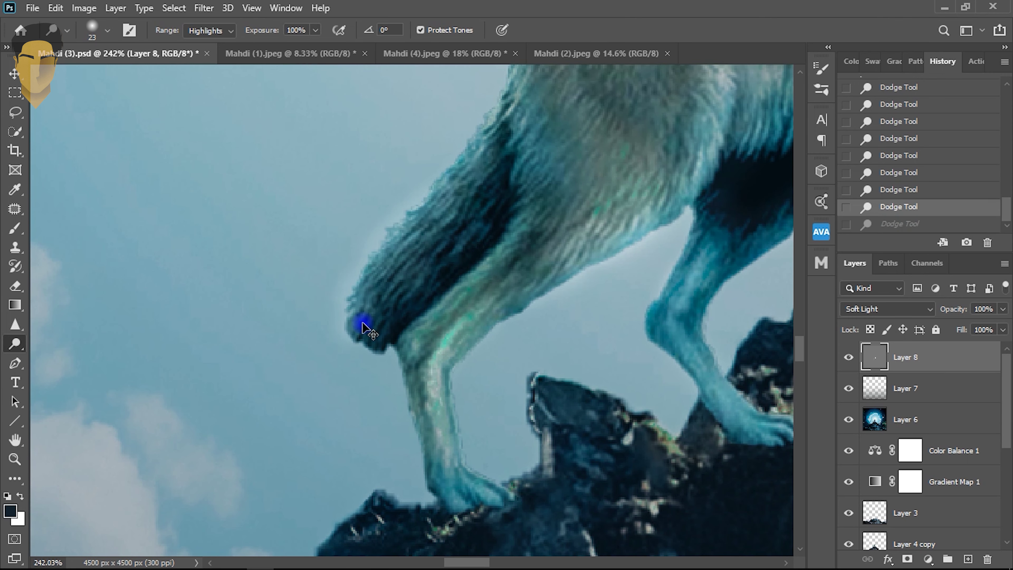
# Step: Stamp all visible layers into a new merged Layer 9
pyautogui.scroll(-3, 521, 183)
pyautogui.scroll(-2, 522, 183)
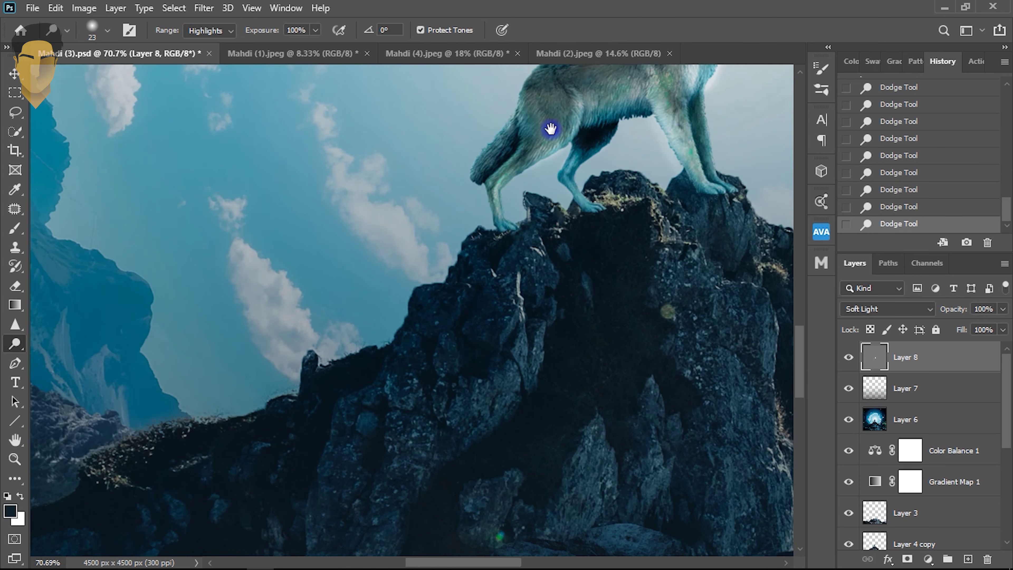
pyautogui.scroll(5, 550, 126)
pyautogui.scroll(4, 486, 321)
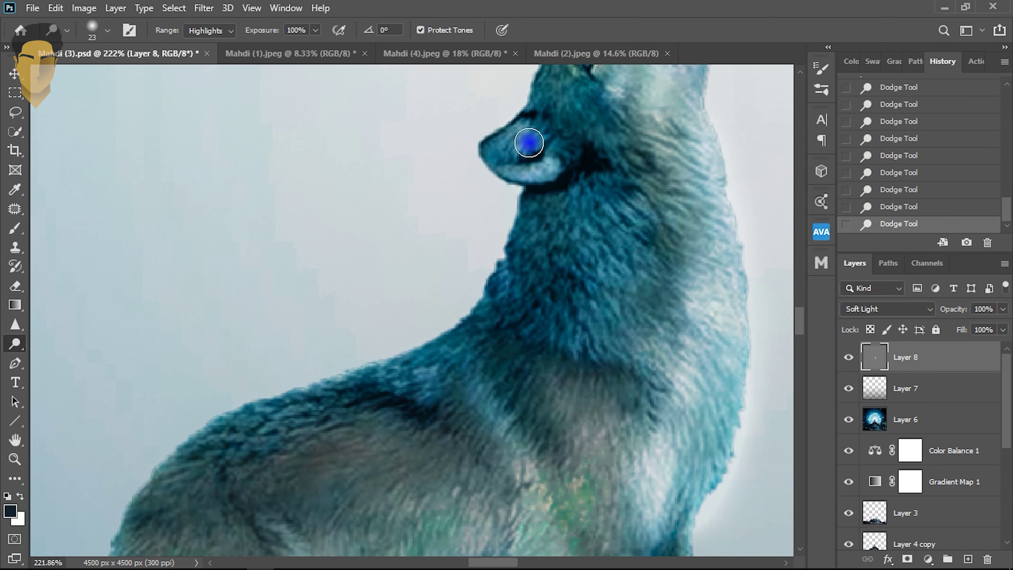
pyautogui.scroll(-3, 593, 281)
pyautogui.scroll(-3, 593, 289)
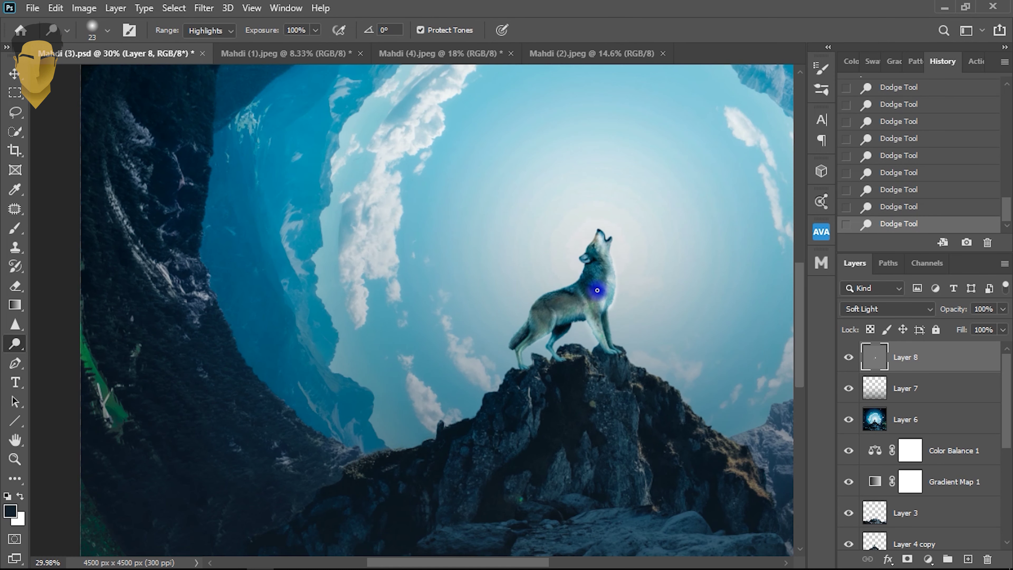
pyautogui.scroll(-3, 598, 290)
pyautogui.scroll(-1, 414, 403)
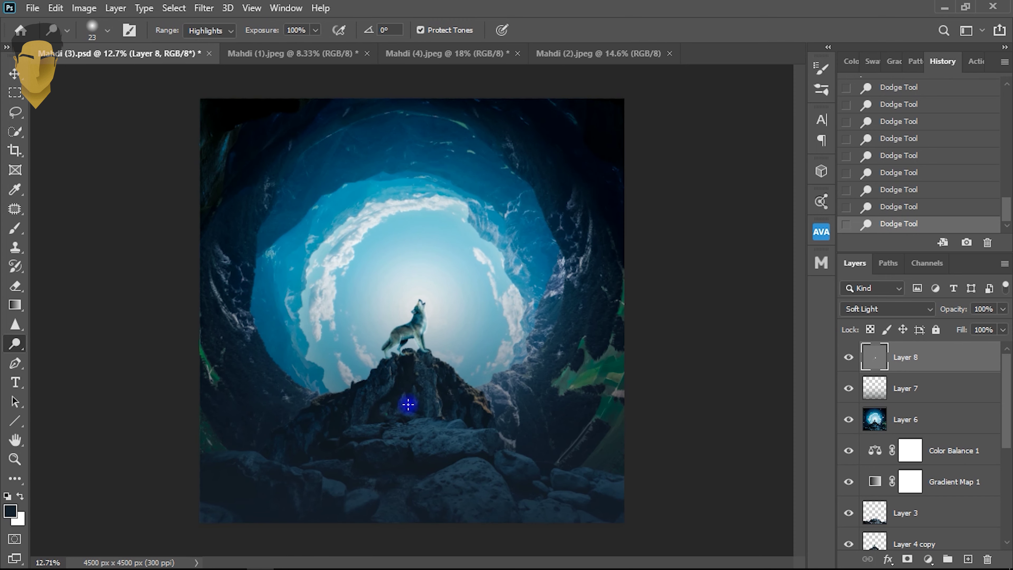
pyautogui.hotkey('ctrl', 'shift', 'alt', 'e')
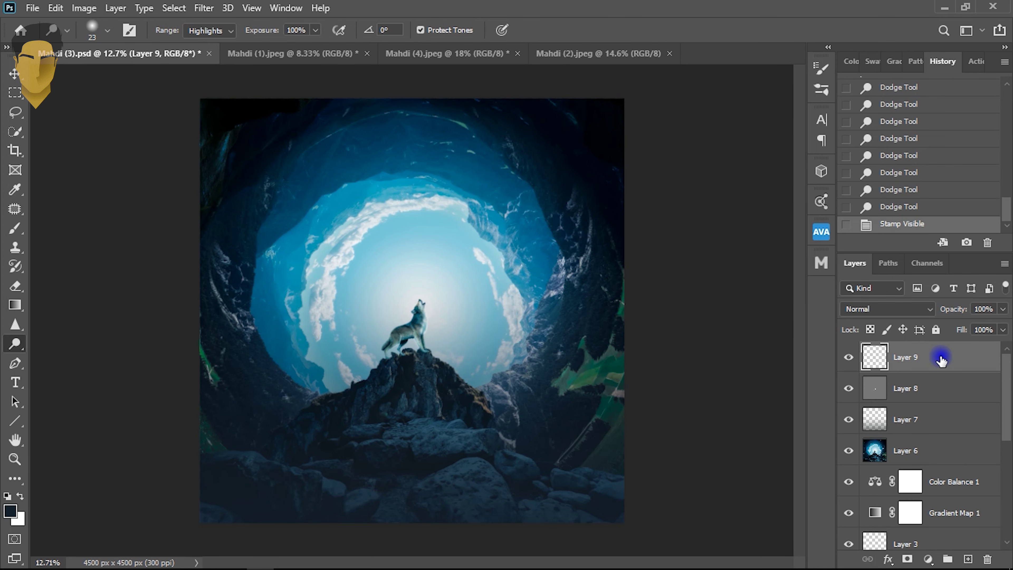